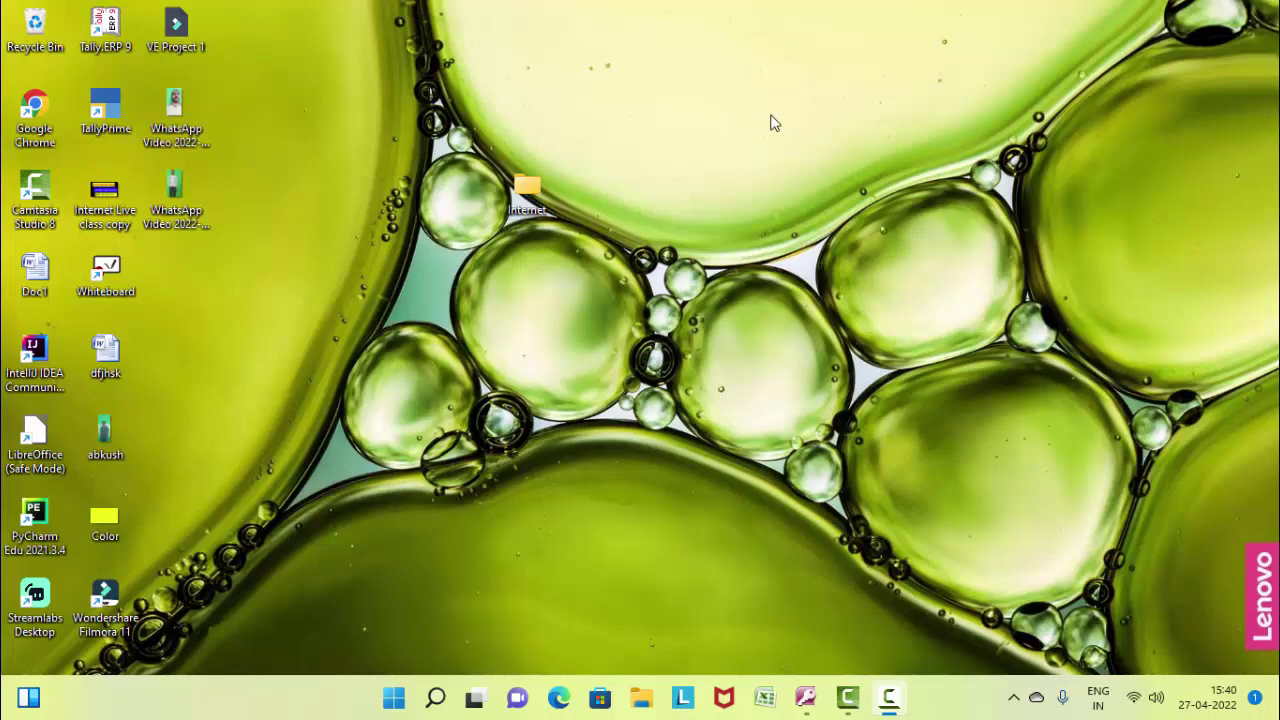
# - Refresh the desktop and return to the Access 2007 Database68 window with empty Table1
pyautogui.rightClick(330, 152)
pyautogui.click(374, 237)
pyautogui.rightClick(266, 162)
pyautogui.click(354, 241)
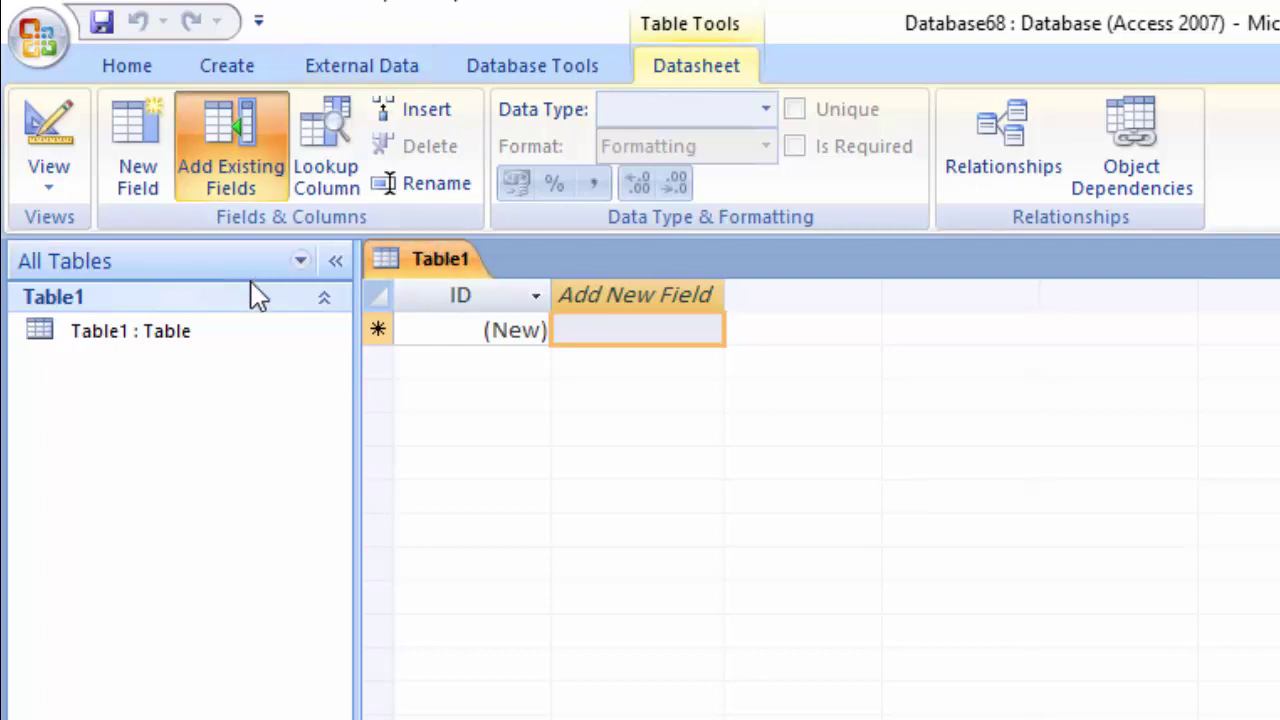
# - Switch Table1 to Design View, saving it under the name ProductT
pyautogui.click(62, 190)
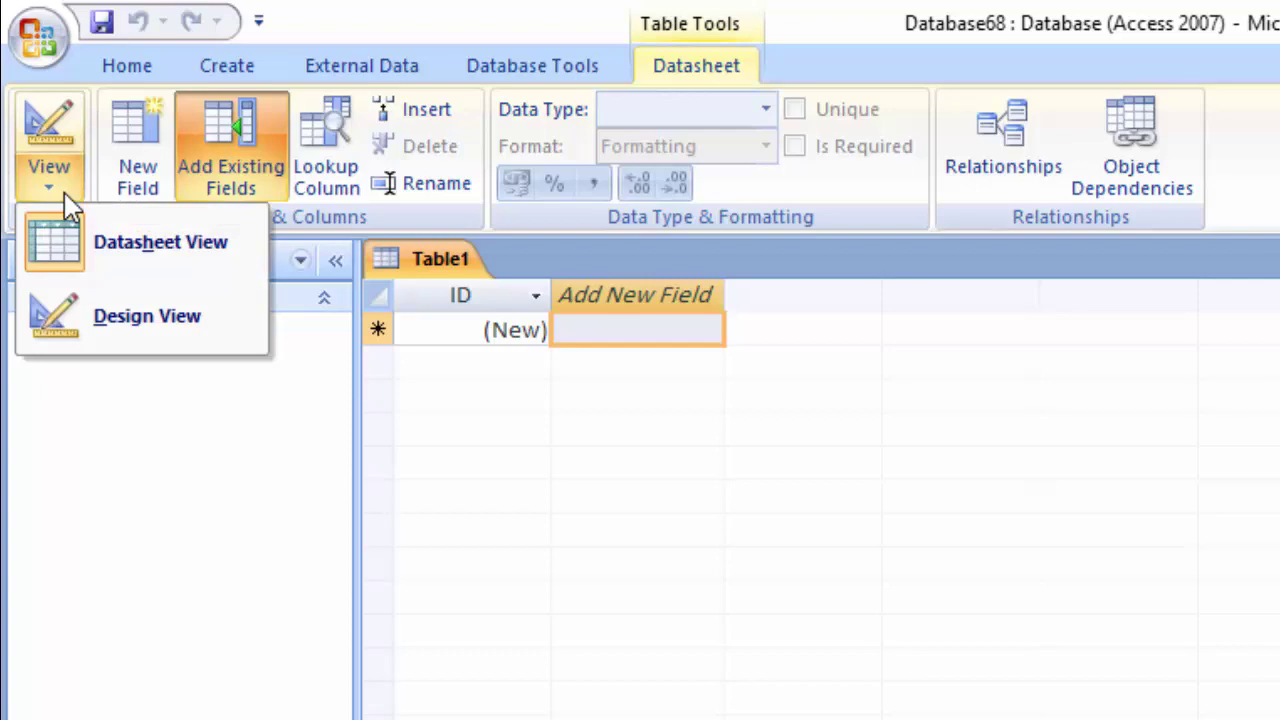
pyautogui.click(113, 313)
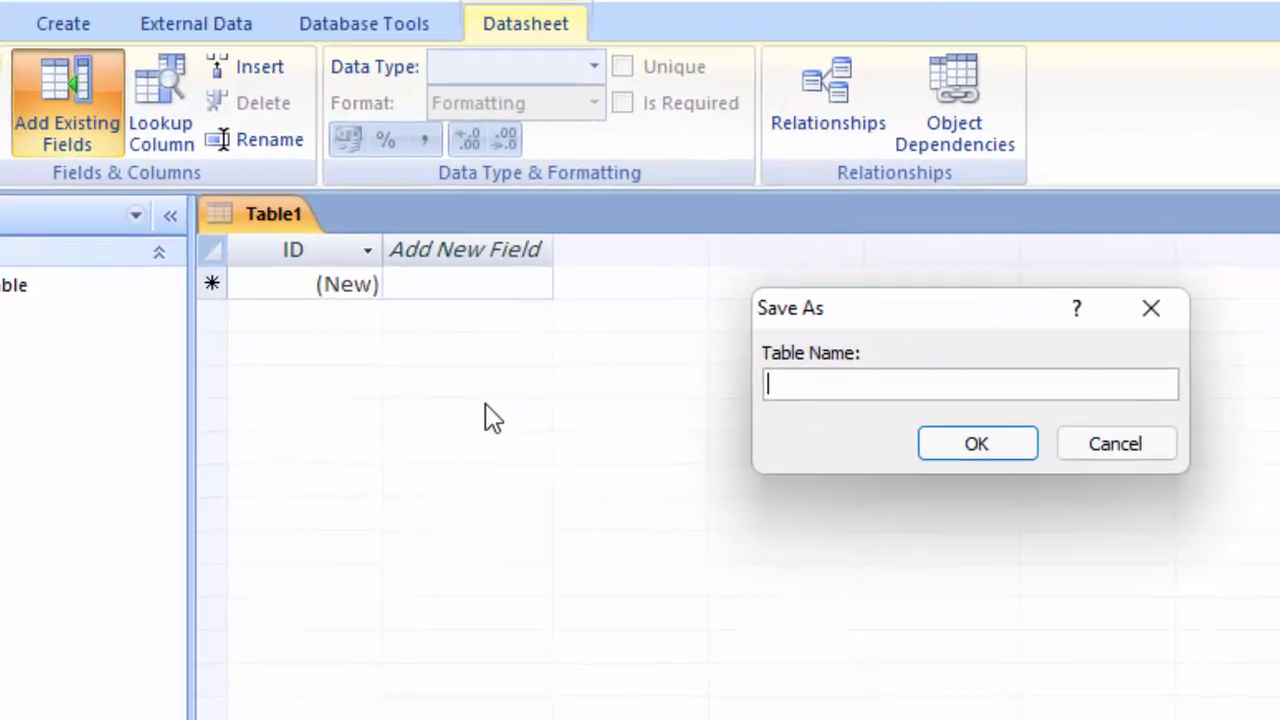
pyautogui.write('Pro')
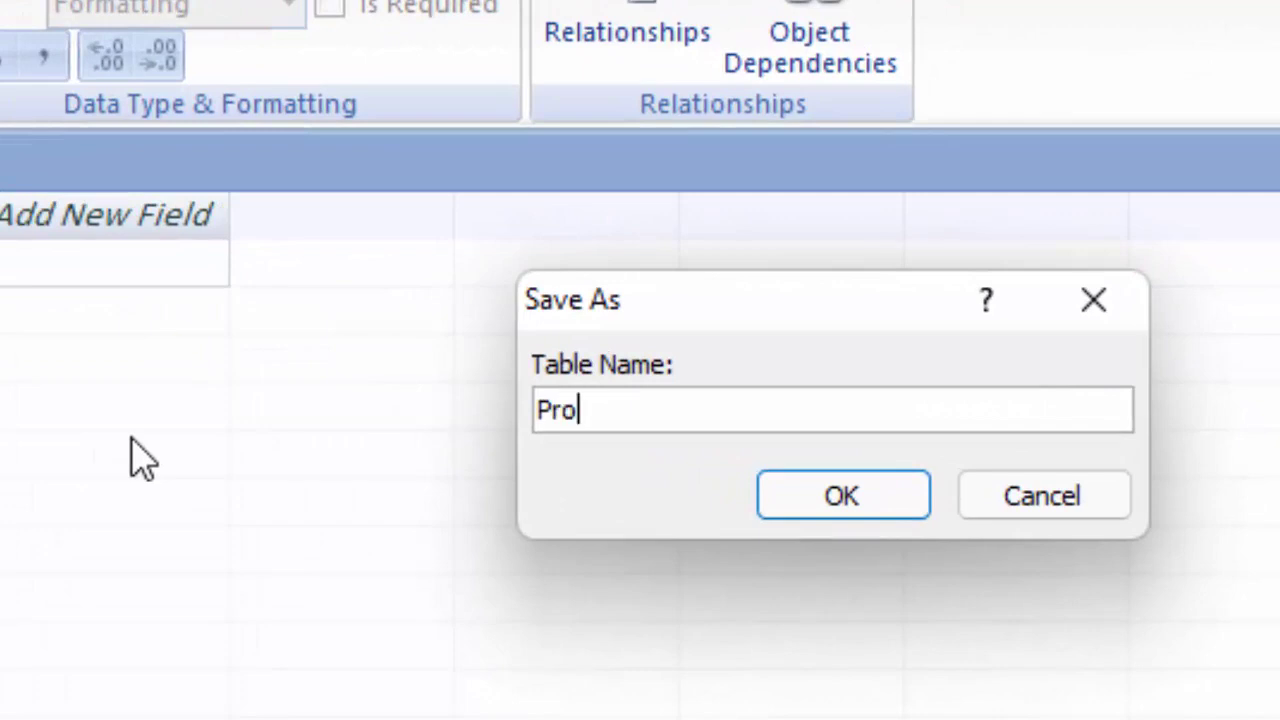
pyautogui.write('duct')
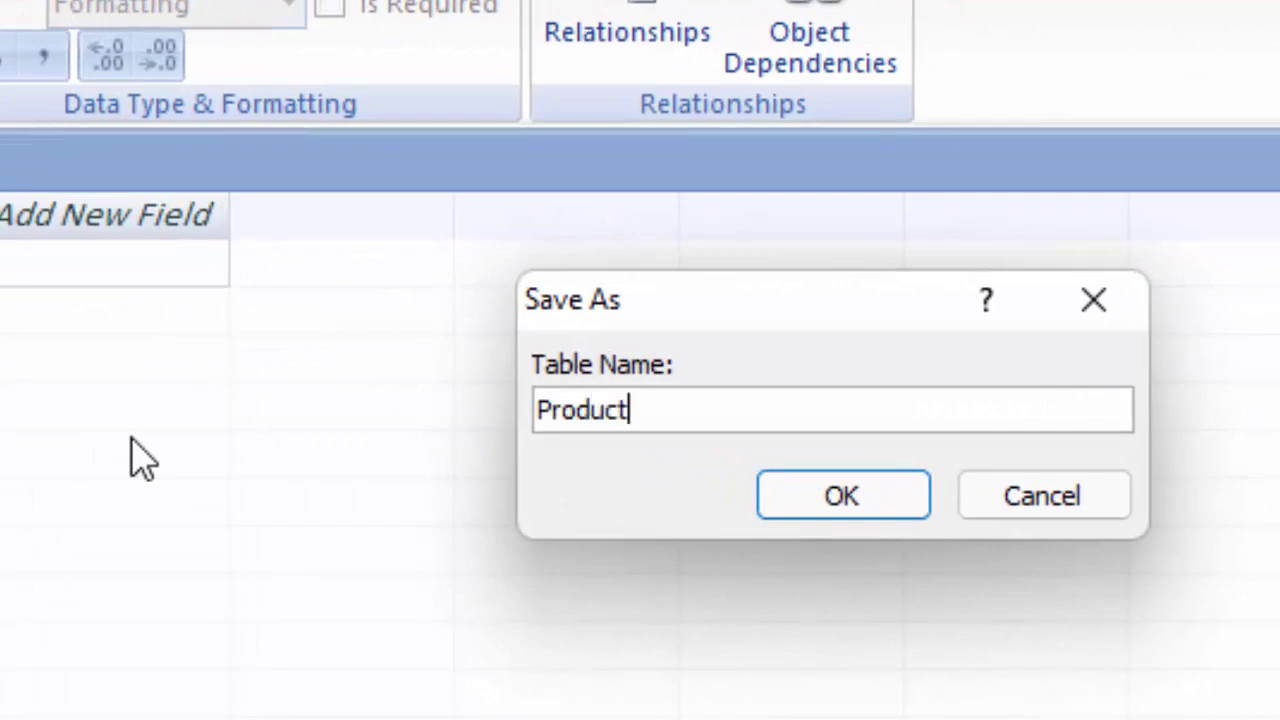
pyautogui.write('T')
pyautogui.press('Return')
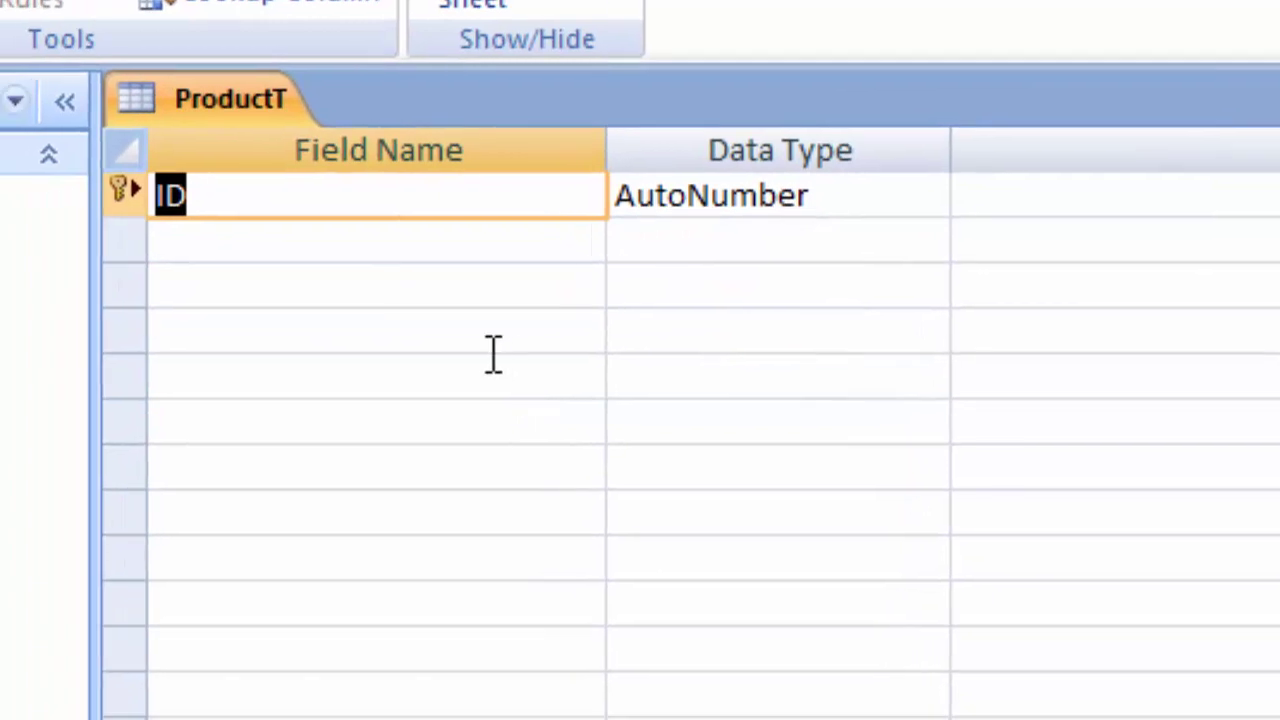
# - Add a Name of Product field as Text and a Price field as Currency
pyautogui.click(367, 247)
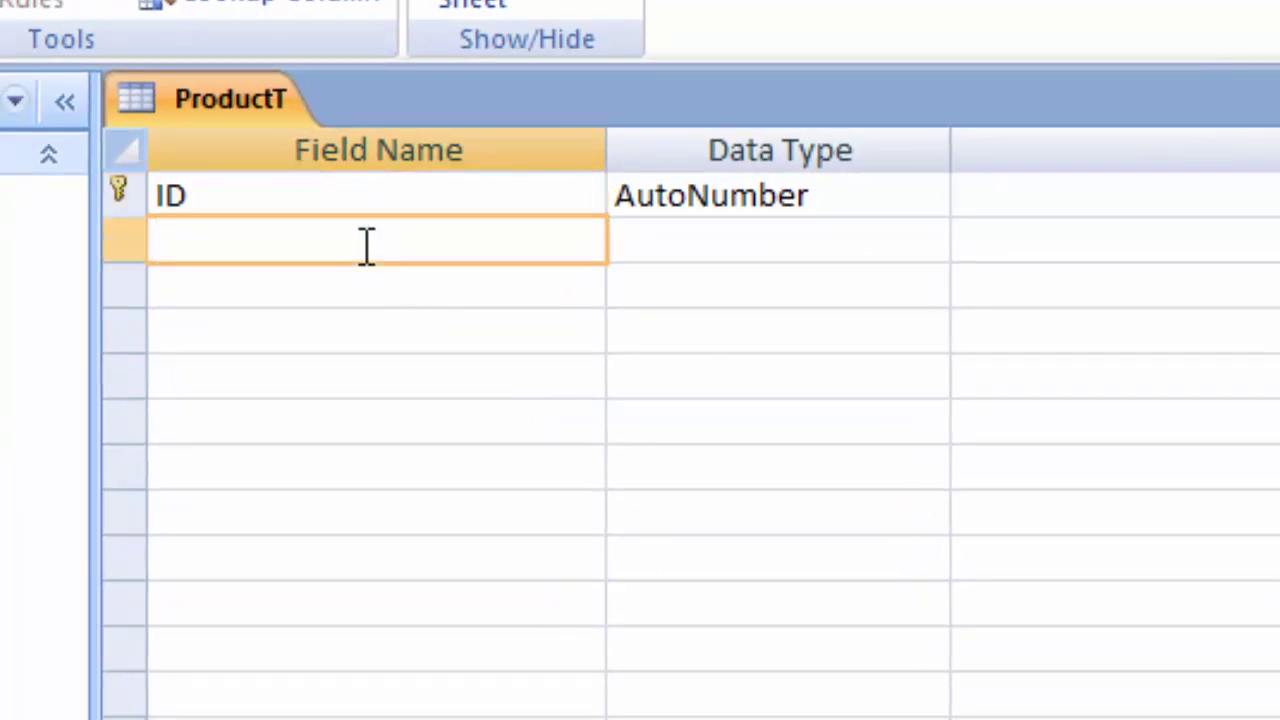
pyautogui.write('Pr')
pyautogui.press('BackSpace')
pyautogui.press('BackSpace')
pyautogui.write('Name ')
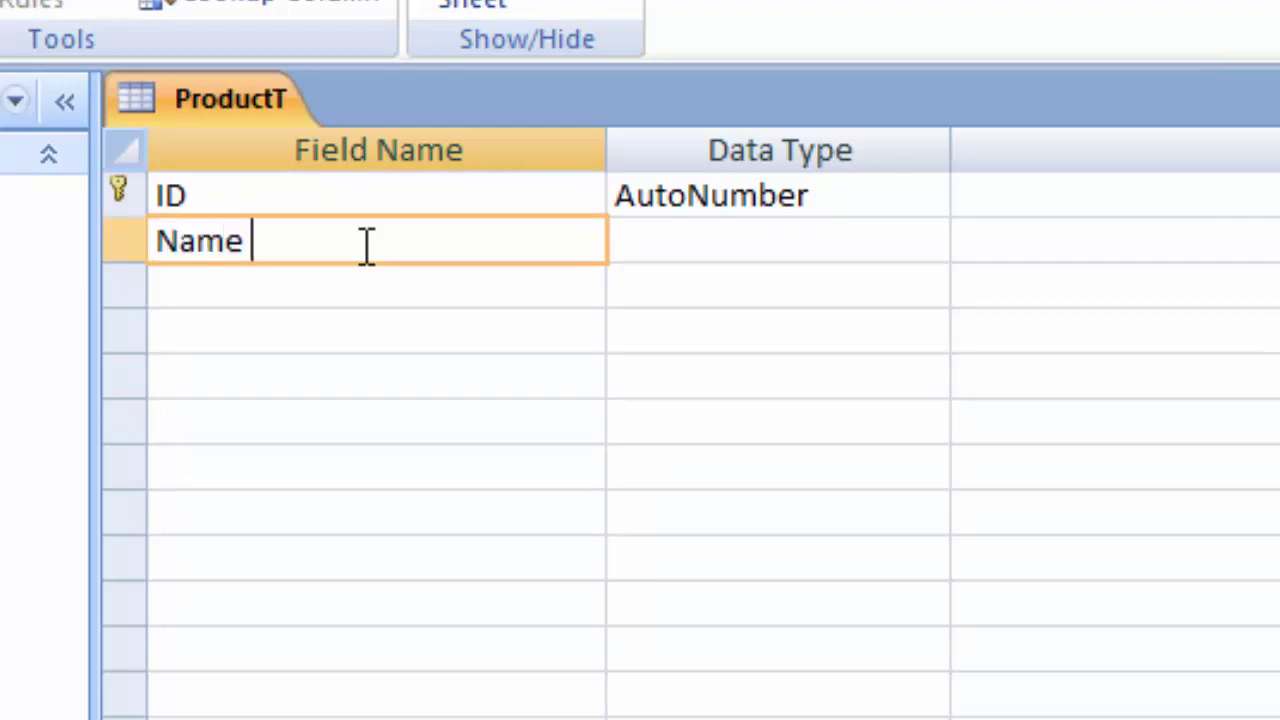
pyautogui.write('of P')
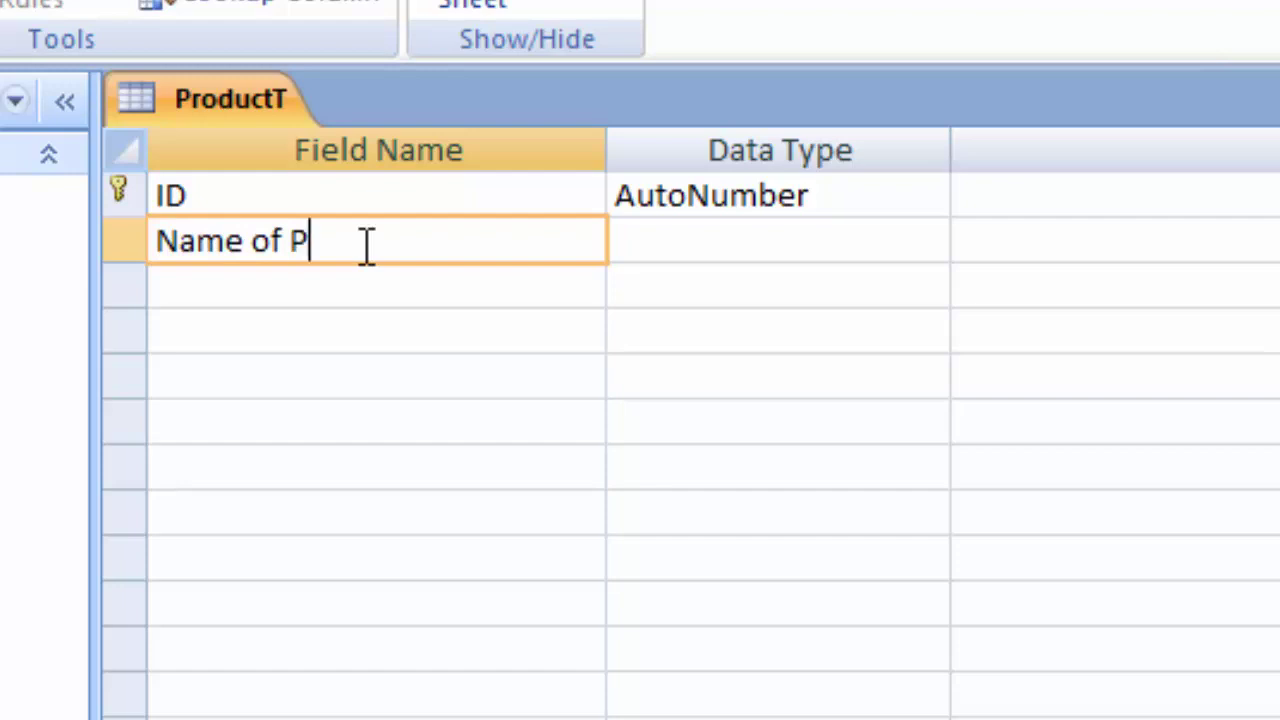
pyautogui.write('rodu')
pyautogui.write('ct')
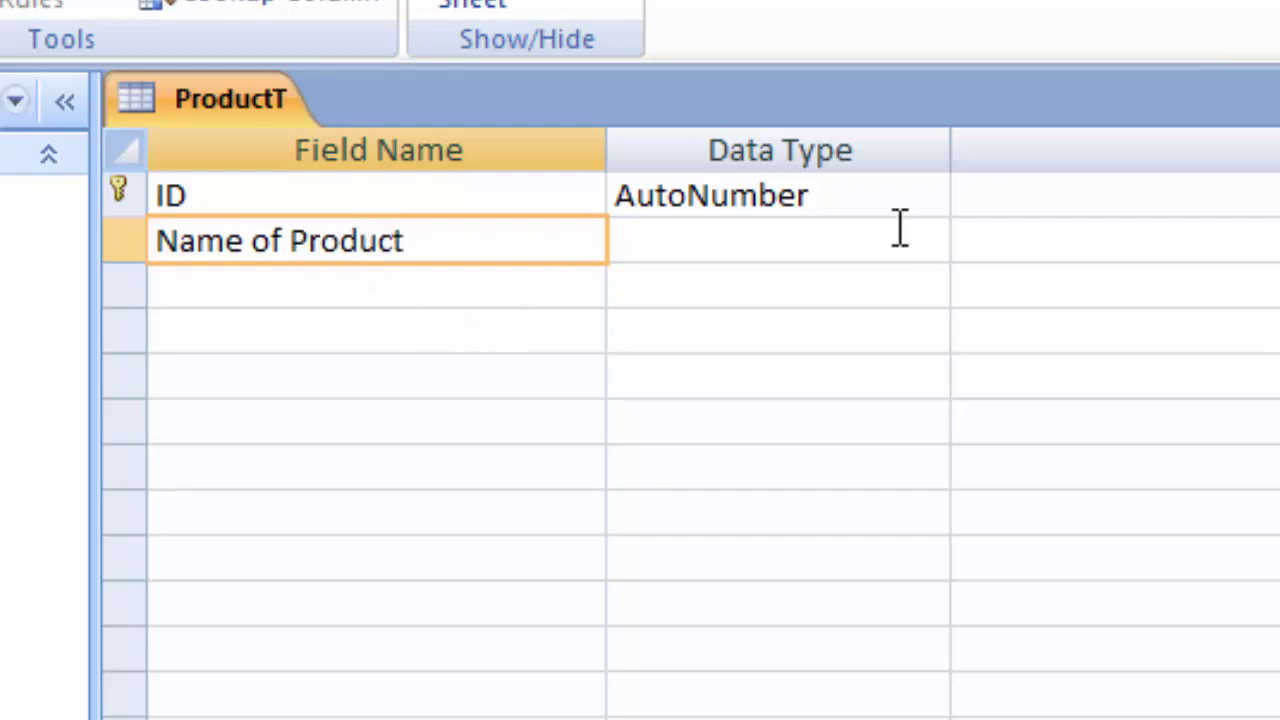
pyautogui.click(900, 230)
pyautogui.click(930, 243)
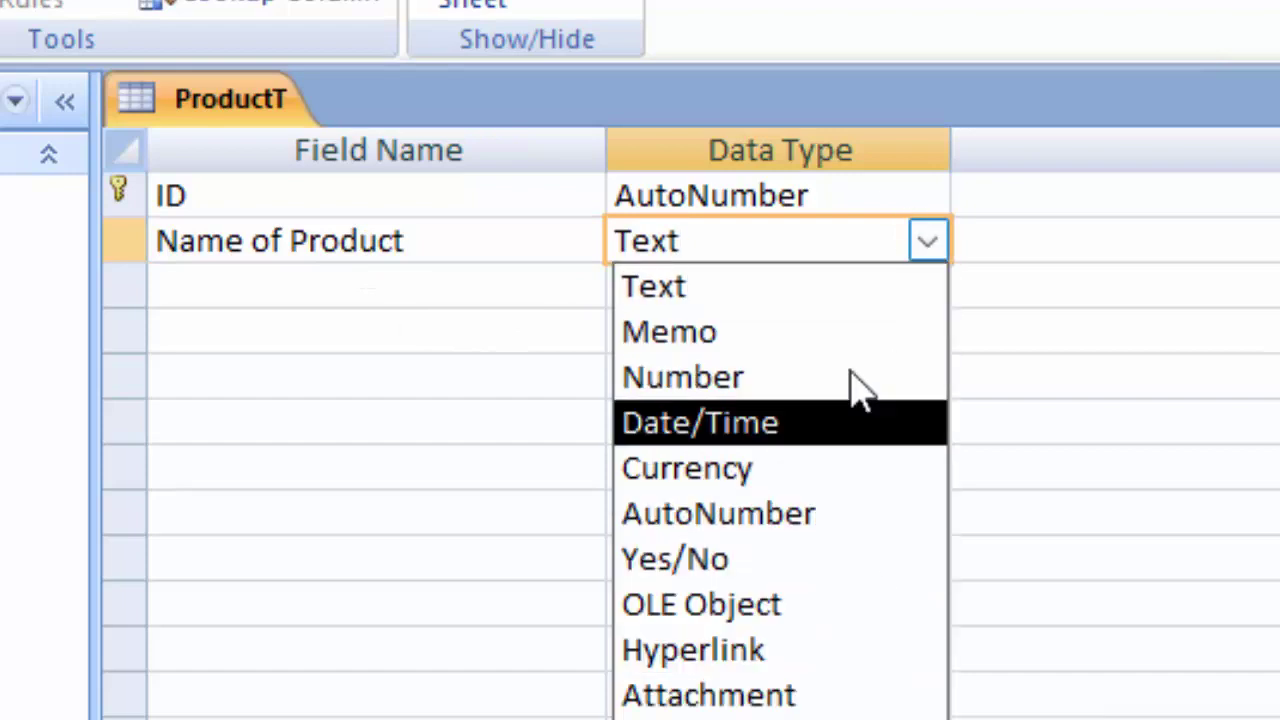
pyautogui.click(758, 292)
pyautogui.click(223, 289)
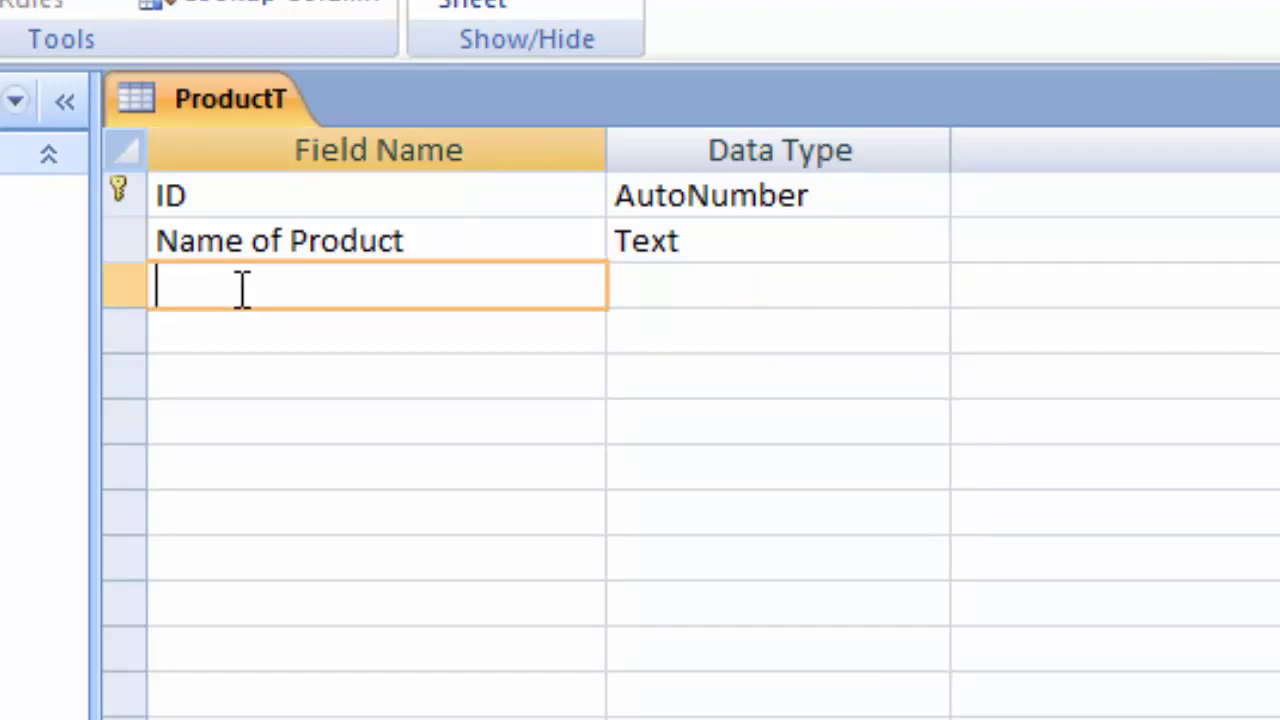
pyautogui.write('Pr')
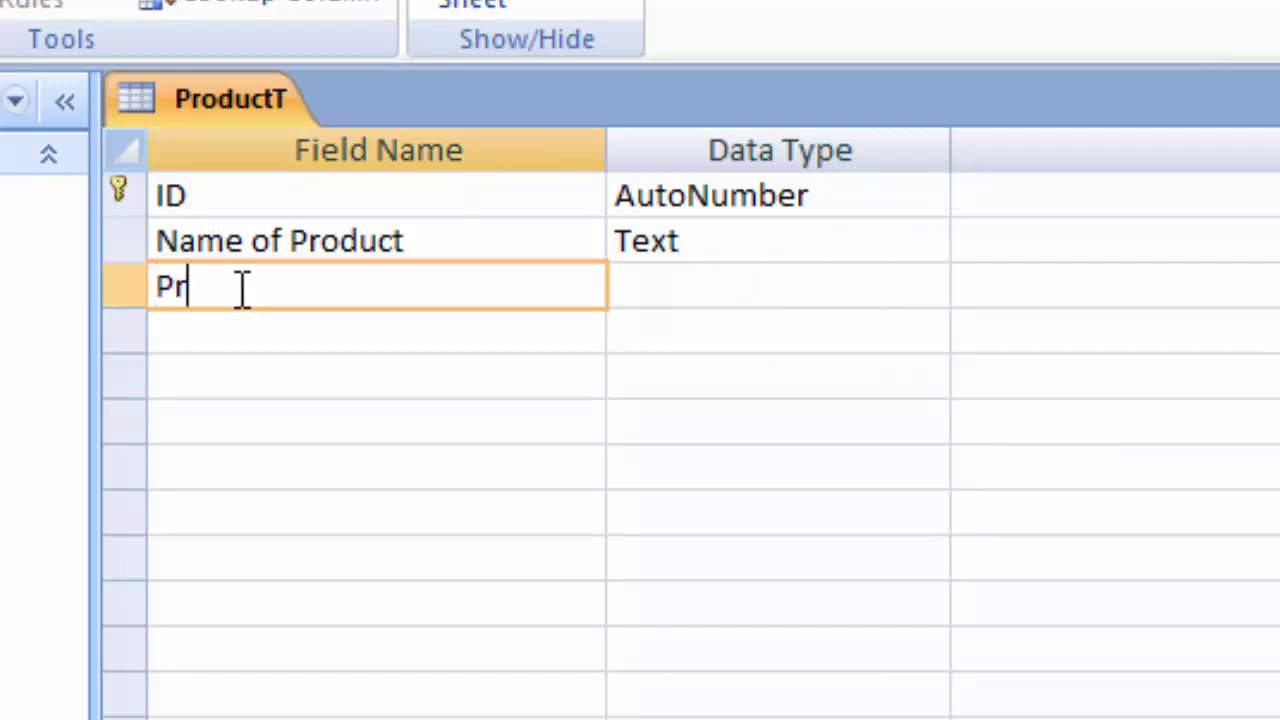
pyautogui.write('ice')
pyautogui.click(714, 280)
pyautogui.click(928, 287)
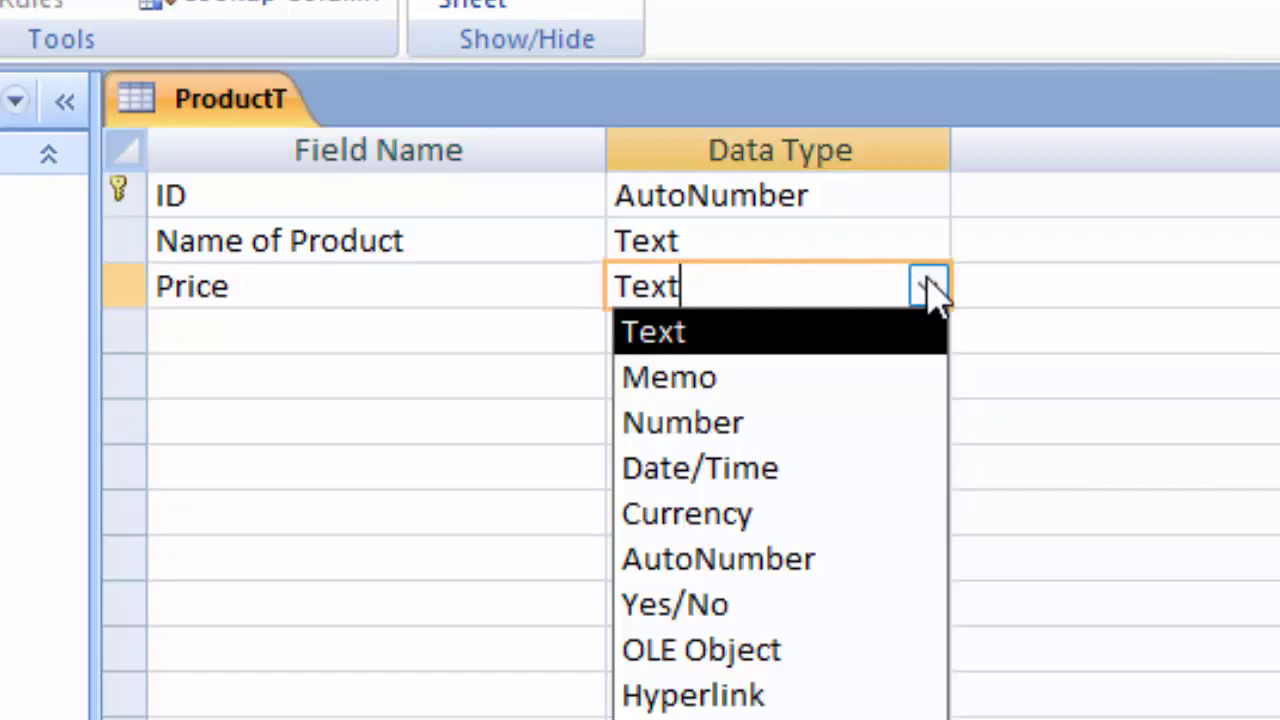
pyautogui.click(764, 529)
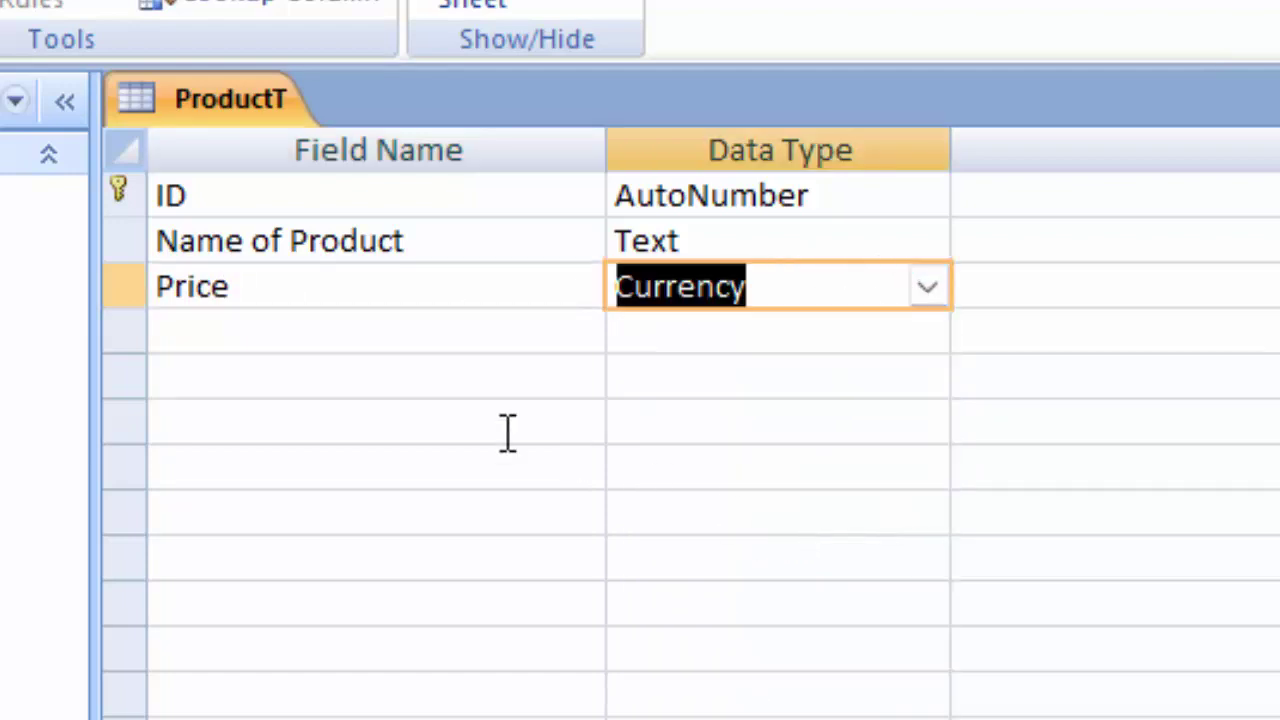
# - Add a Unit field as Number and a Total field as Currency
pyautogui.click(213, 335)
pyautogui.write('U')
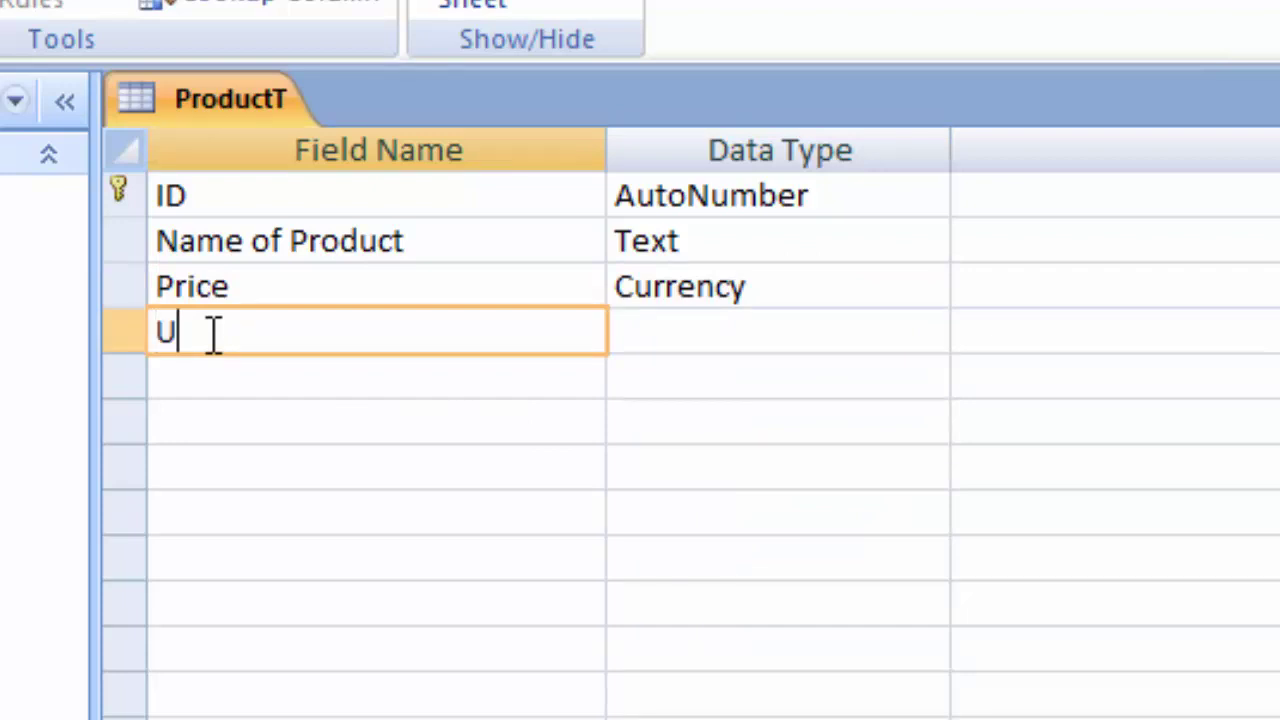
pyautogui.write('nit')
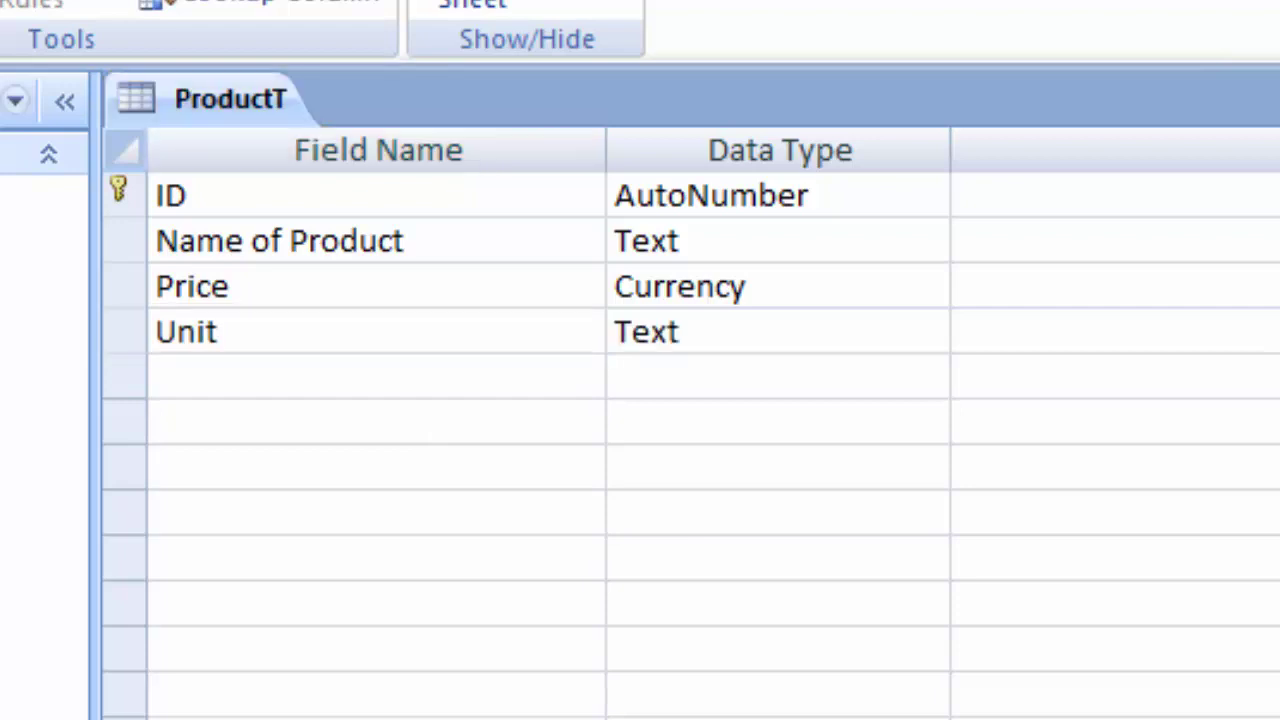
pyautogui.click(874, 331)
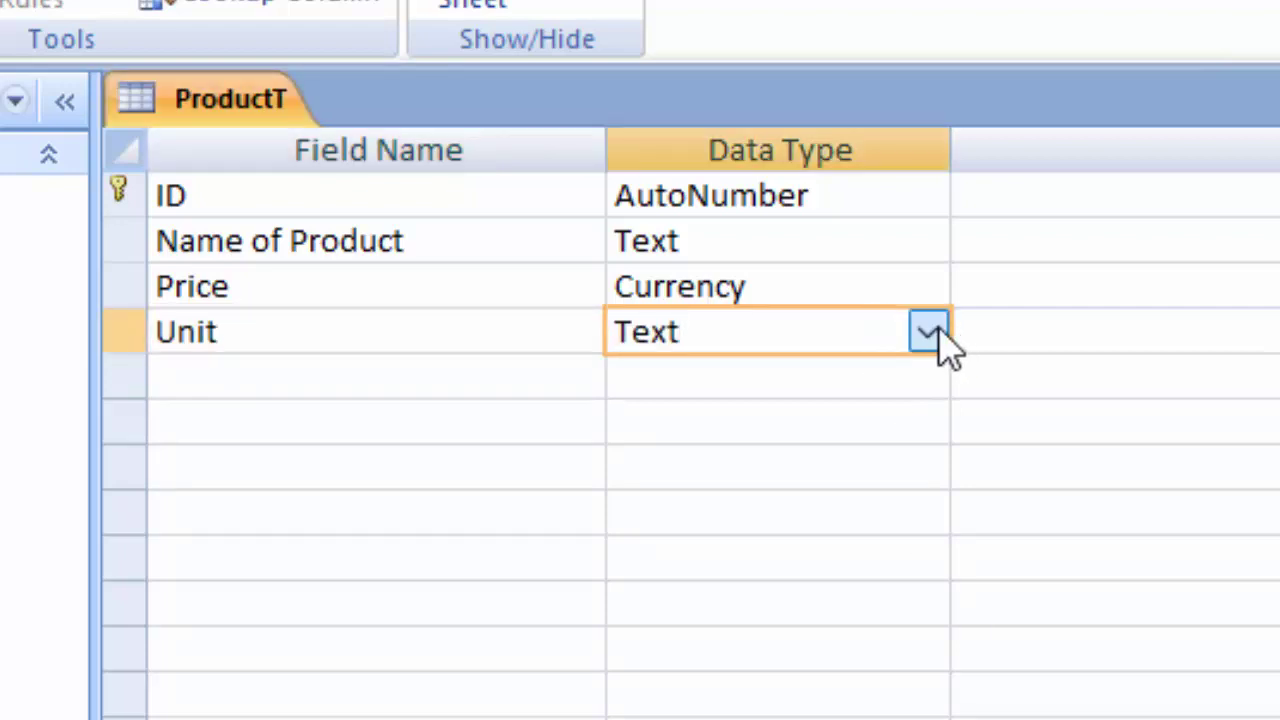
pyautogui.click(928, 332)
pyautogui.click(830, 470)
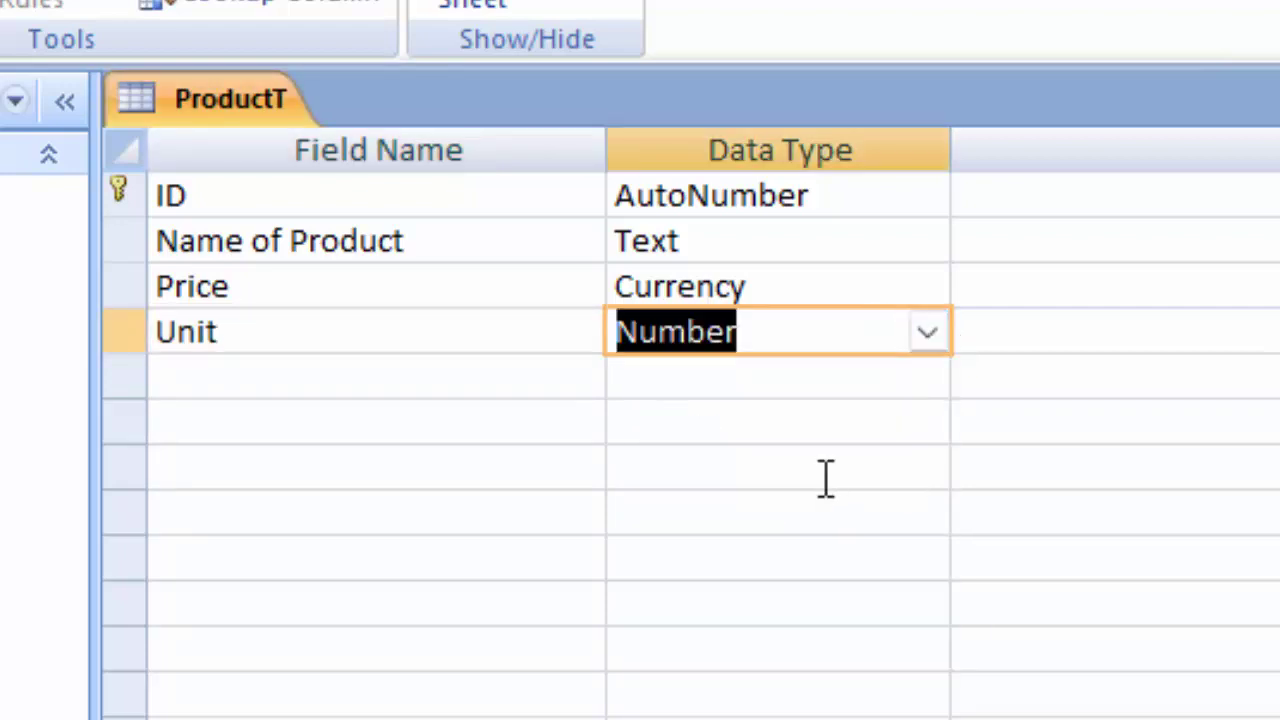
pyautogui.click(760, 332)
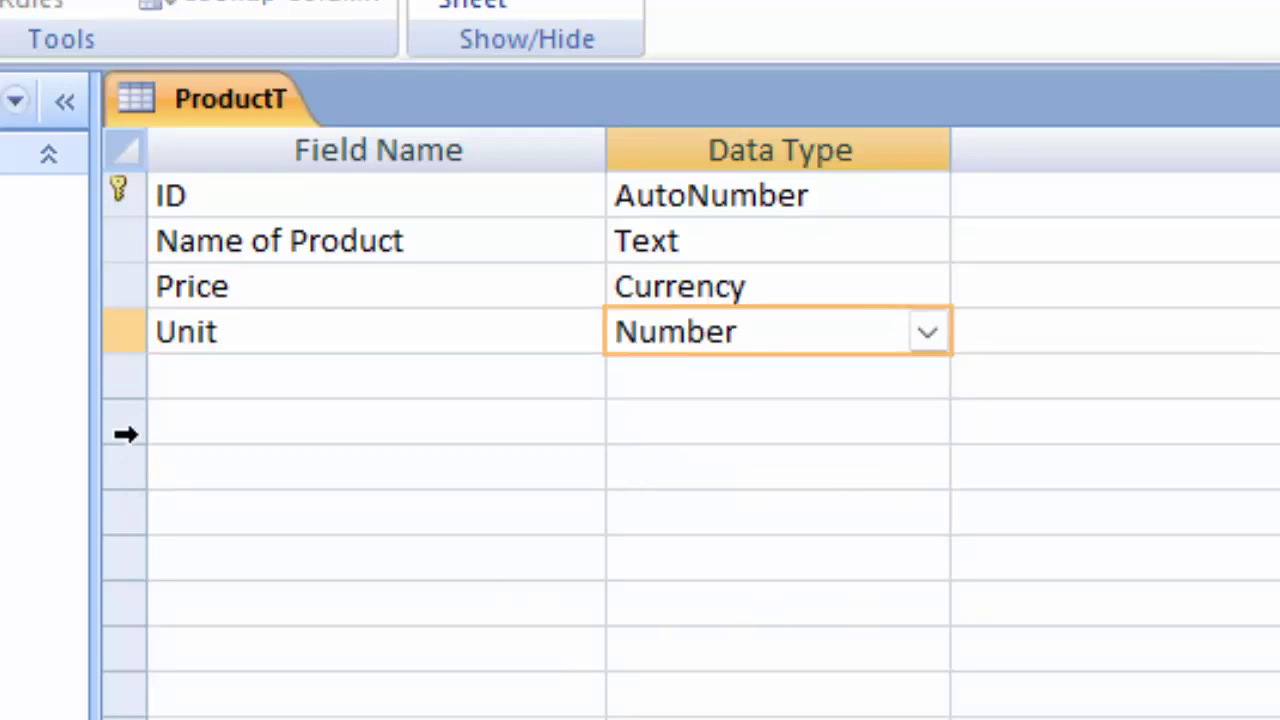
pyautogui.click(240, 372)
pyautogui.write('T')
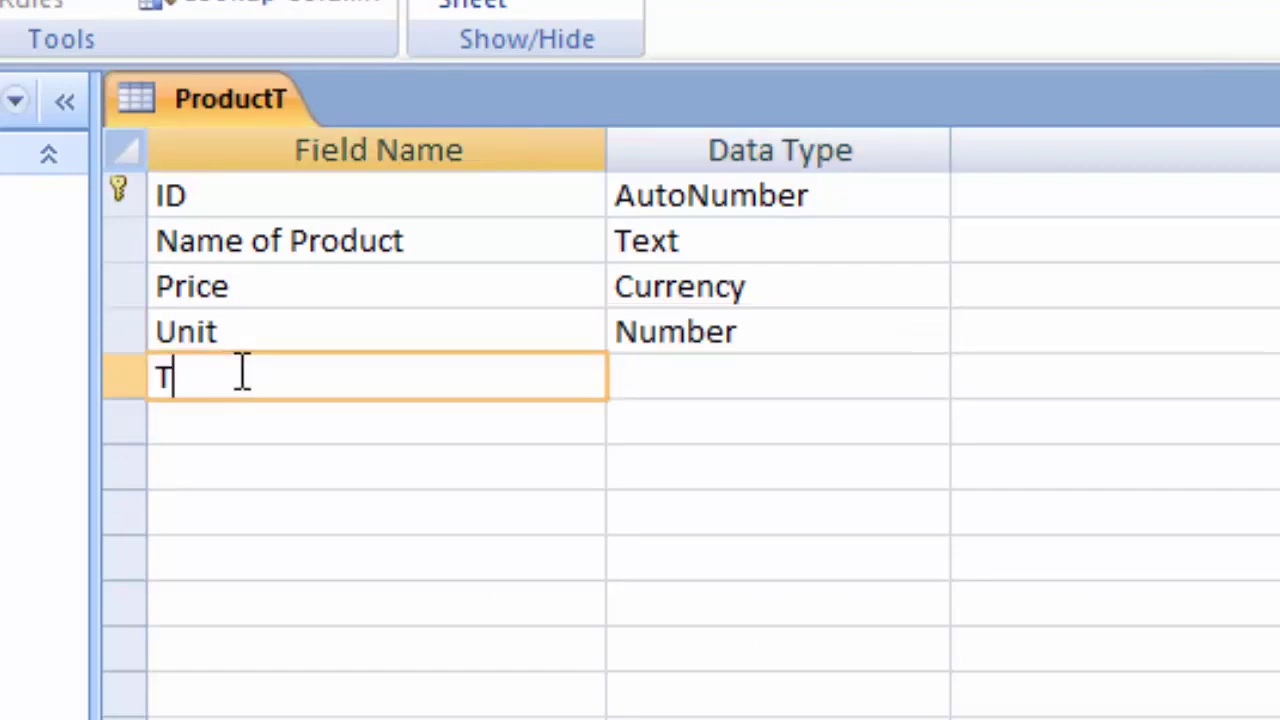
pyautogui.write('otal')
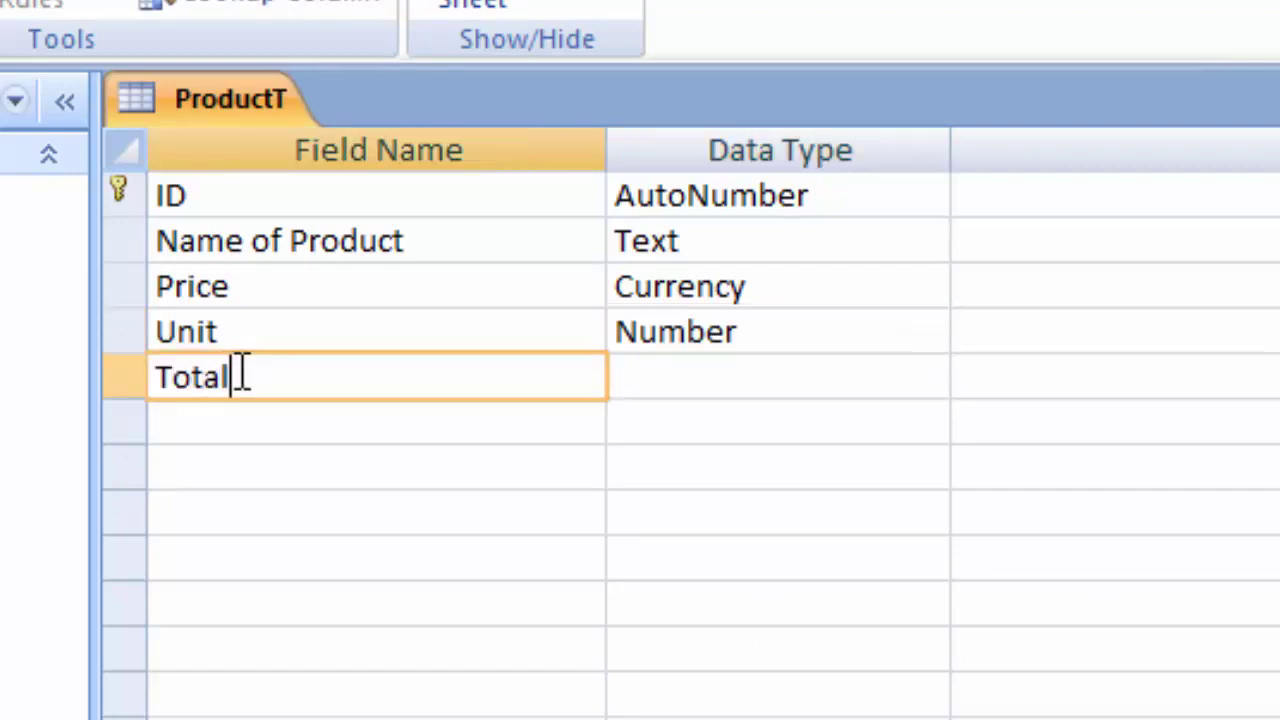
pyautogui.click(706, 382)
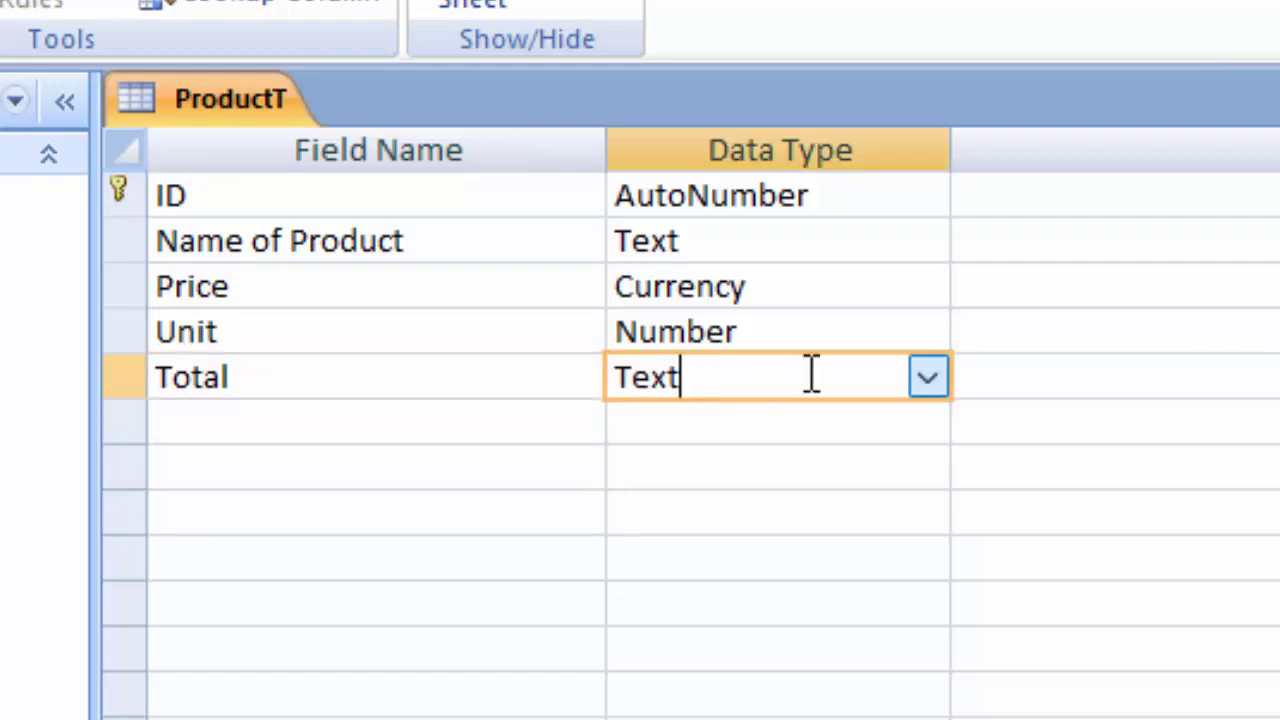
pyautogui.click(924, 382)
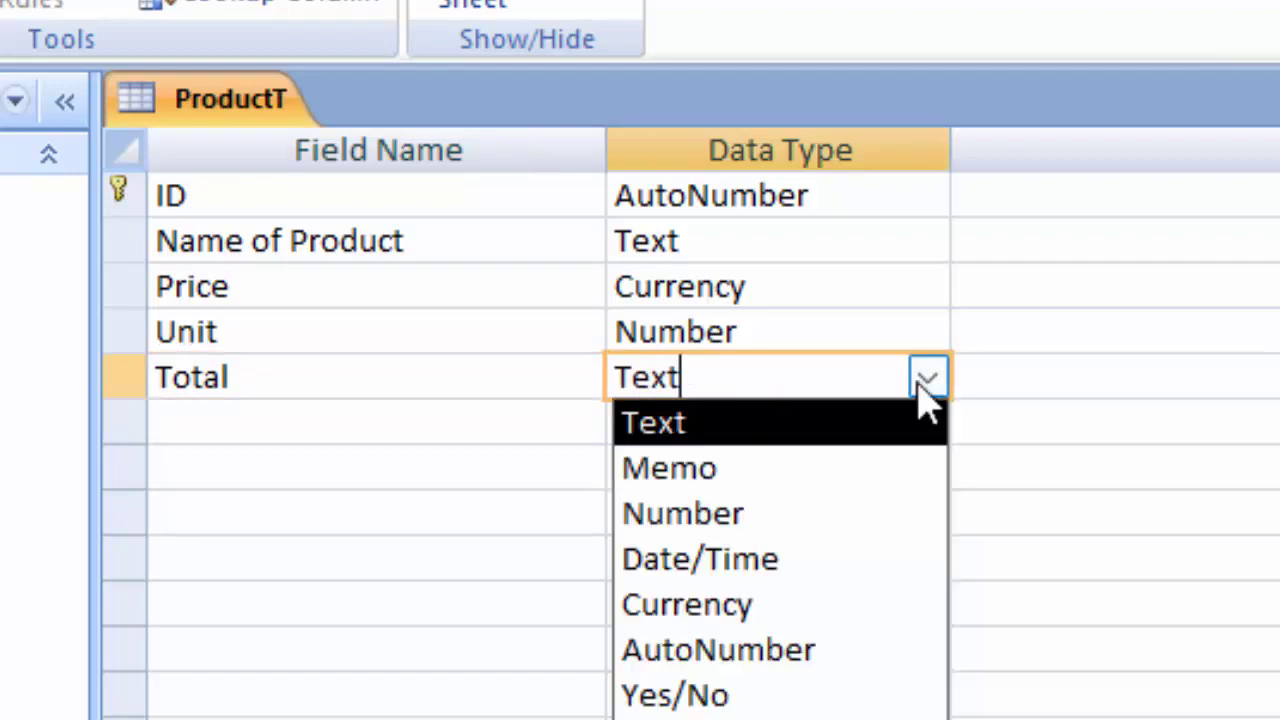
pyautogui.click(897, 520)
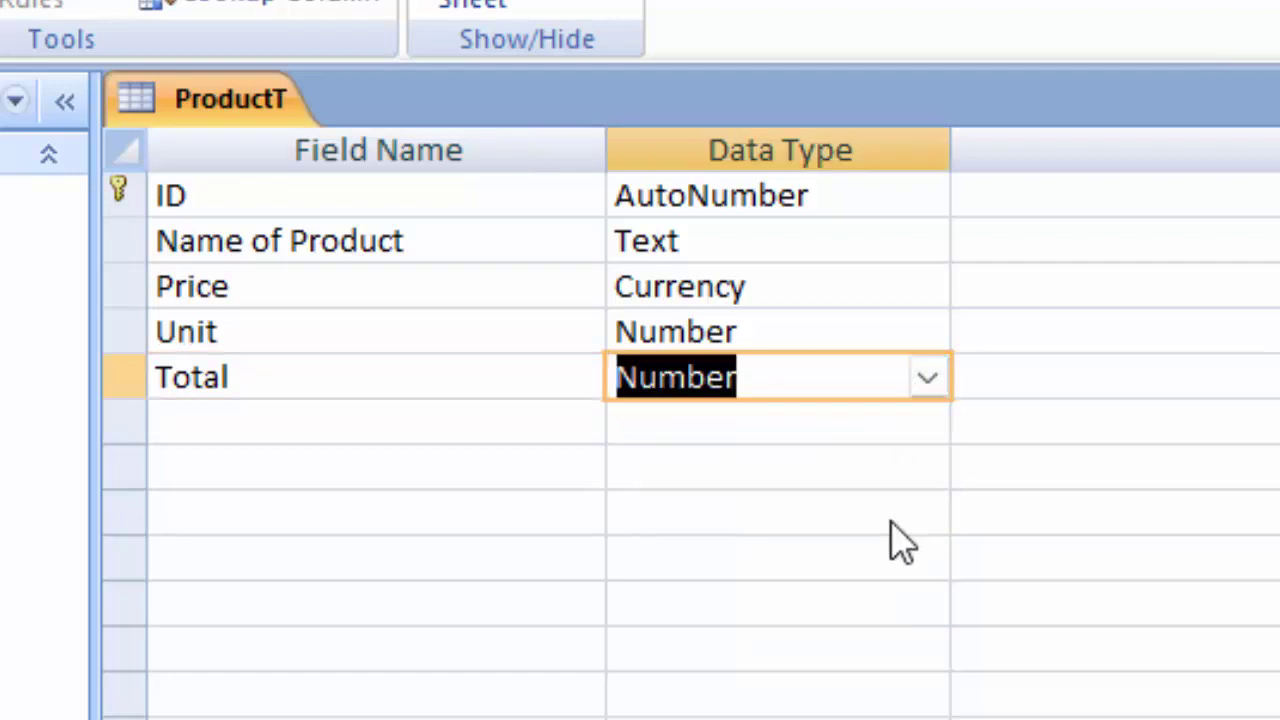
pyautogui.click(927, 380)
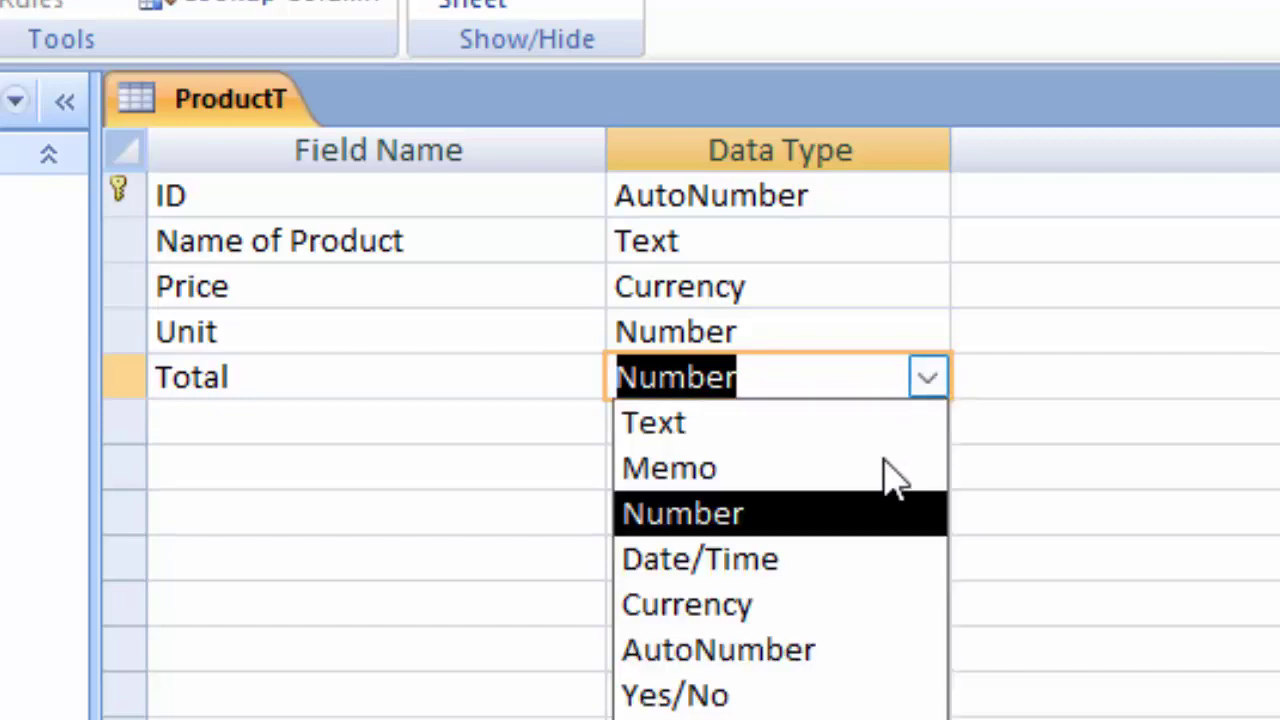
pyautogui.click(835, 603)
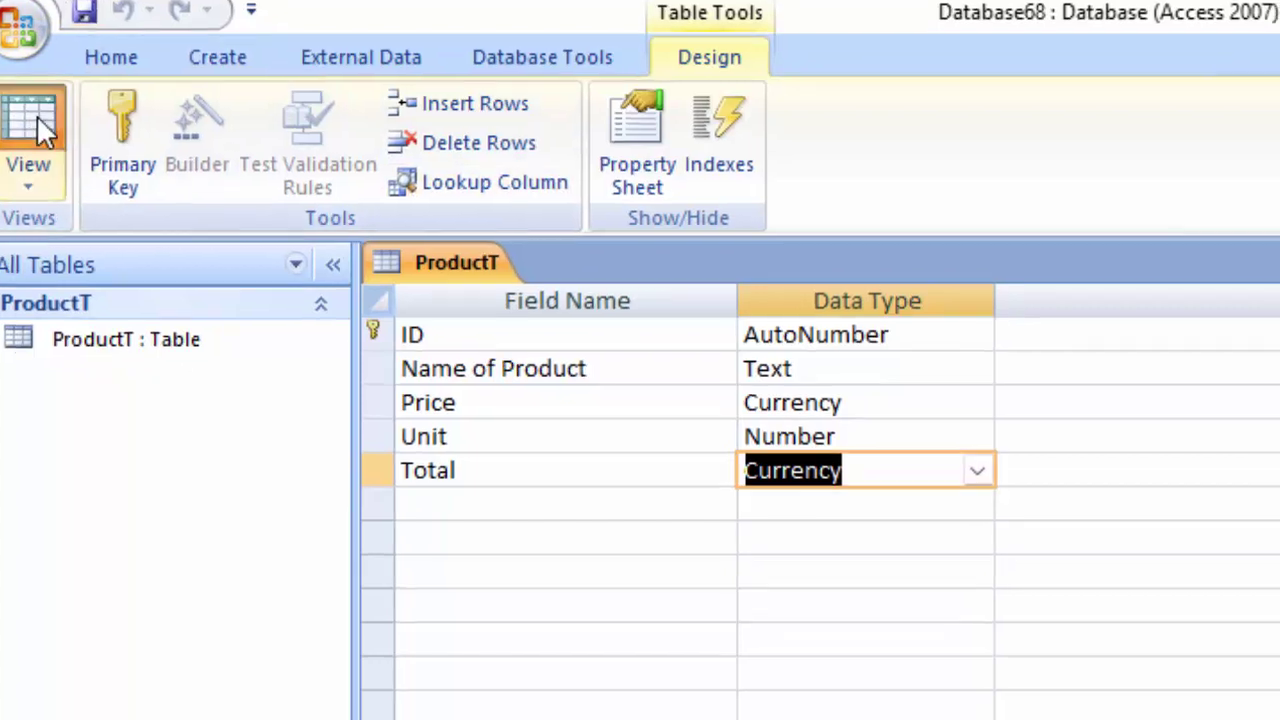
# - In Datasheet view, widen Name of Product and enter Parle G, price 5, unit 50
pyautogui.click(37, 115)
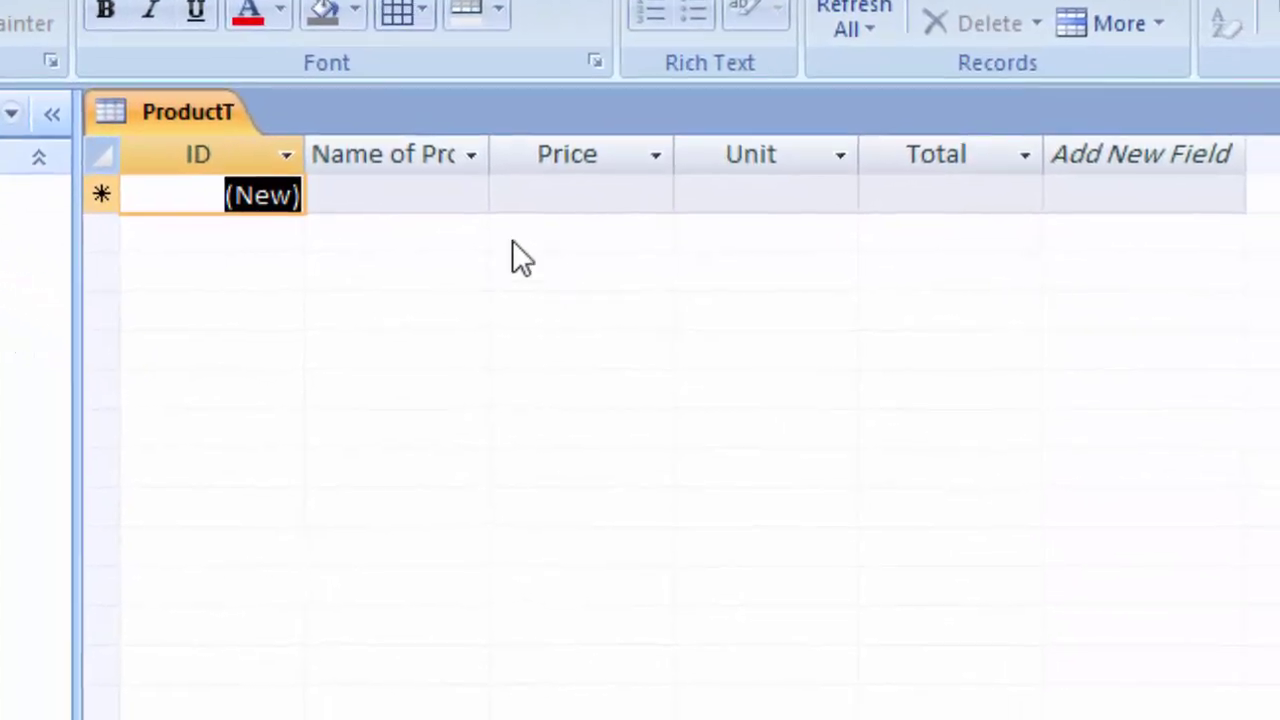
pyautogui.moveTo(491, 166); pyautogui.dragTo(580, 230)
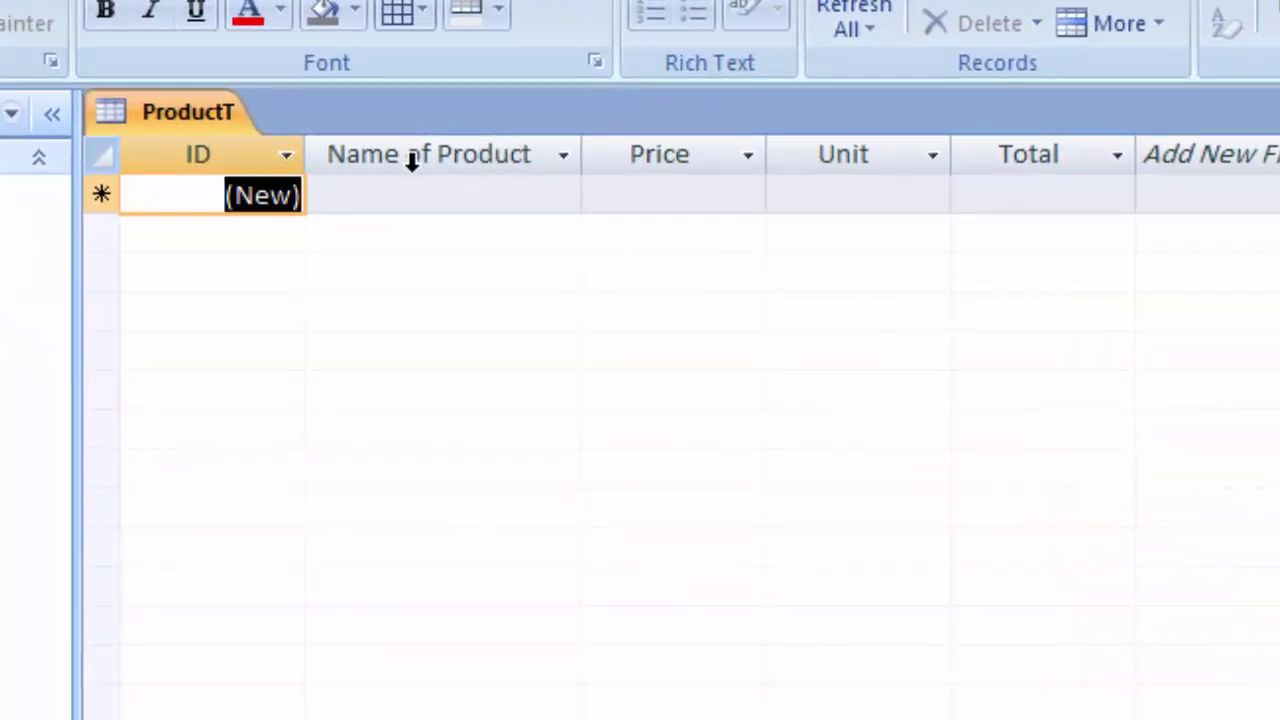
pyautogui.click(440, 196)
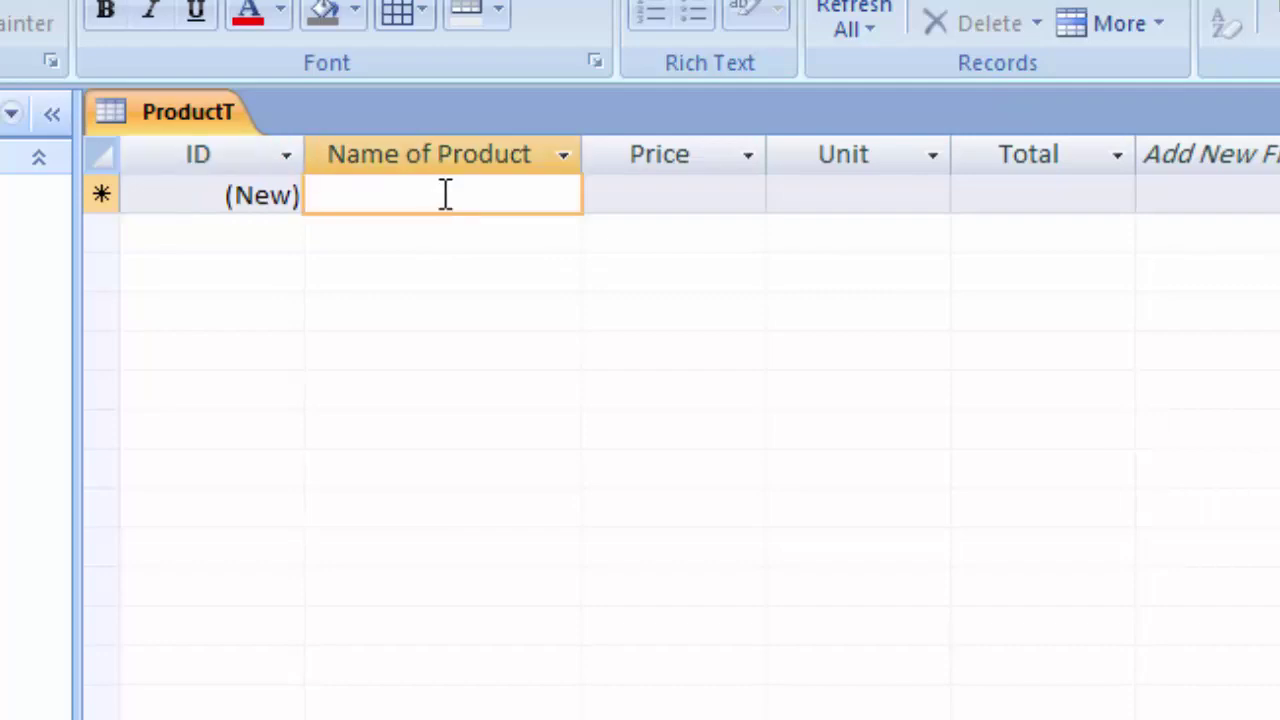
pyautogui.write('Par')
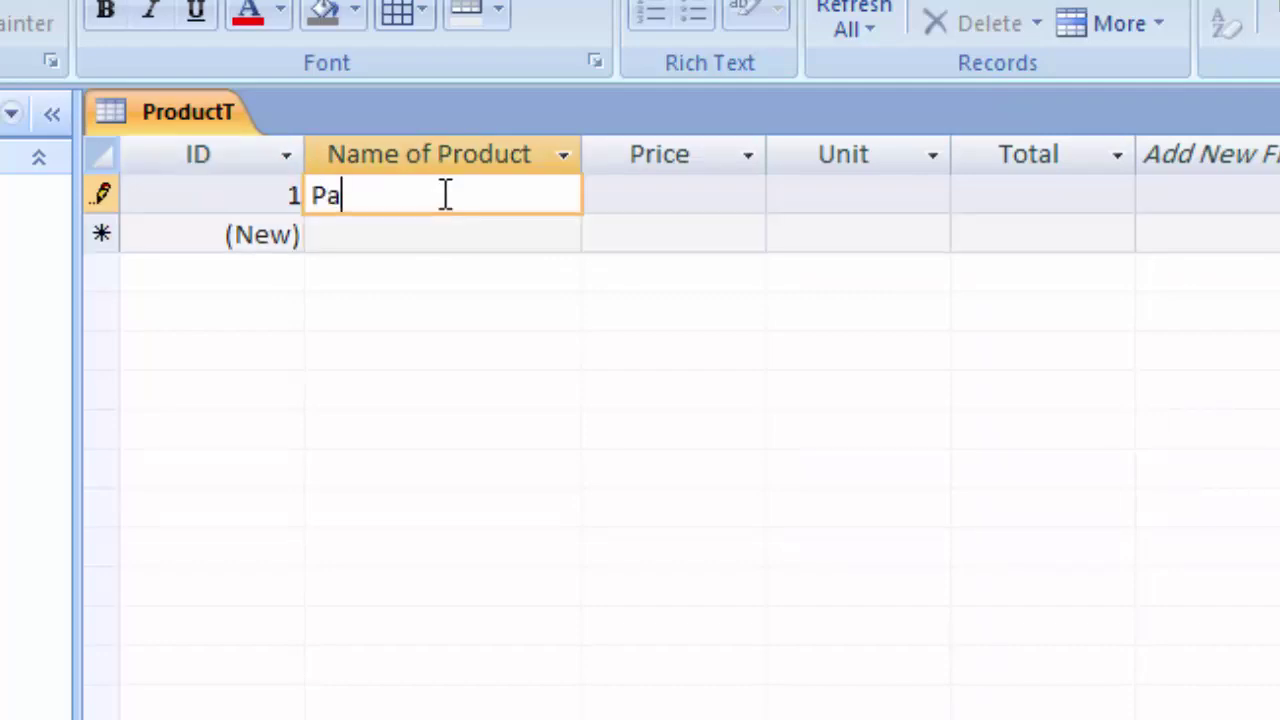
pyautogui.write('le ')
pyautogui.write('G')
pyautogui.press('Tab')
pyautogui.write('5')
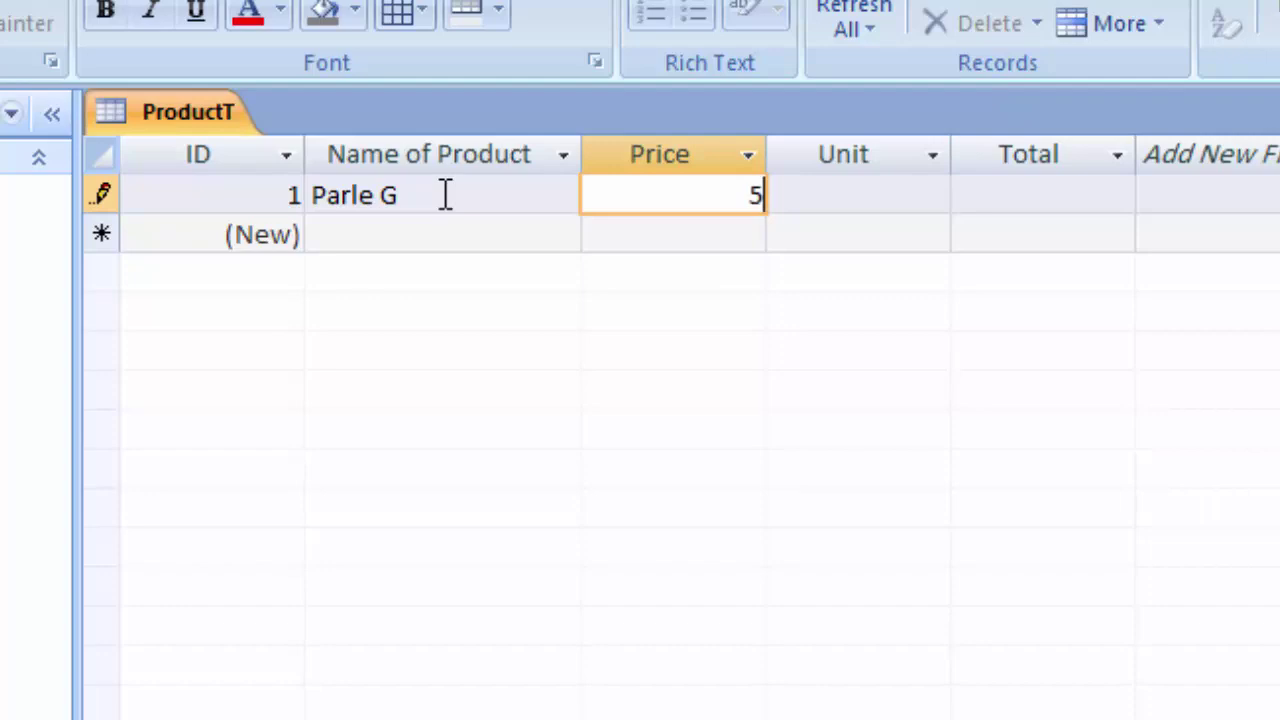
pyautogui.press('Tab')
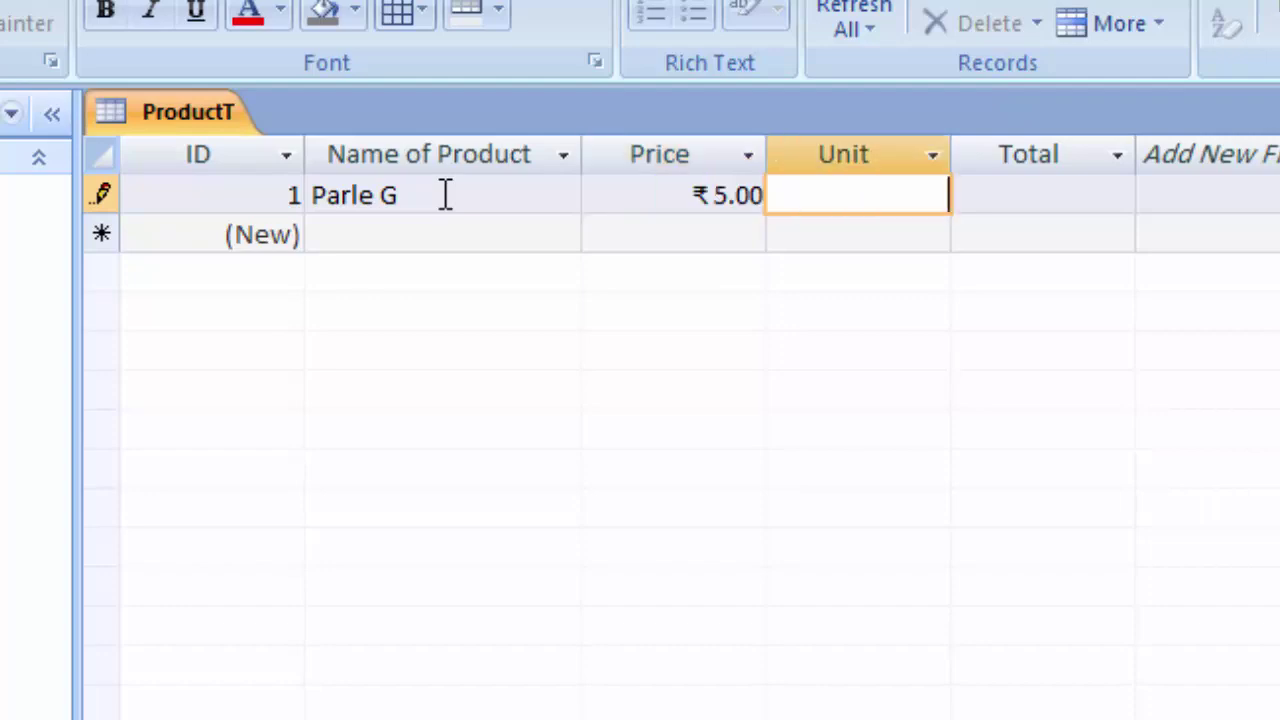
pyautogui.write('50')
pyautogui.press('Tab')
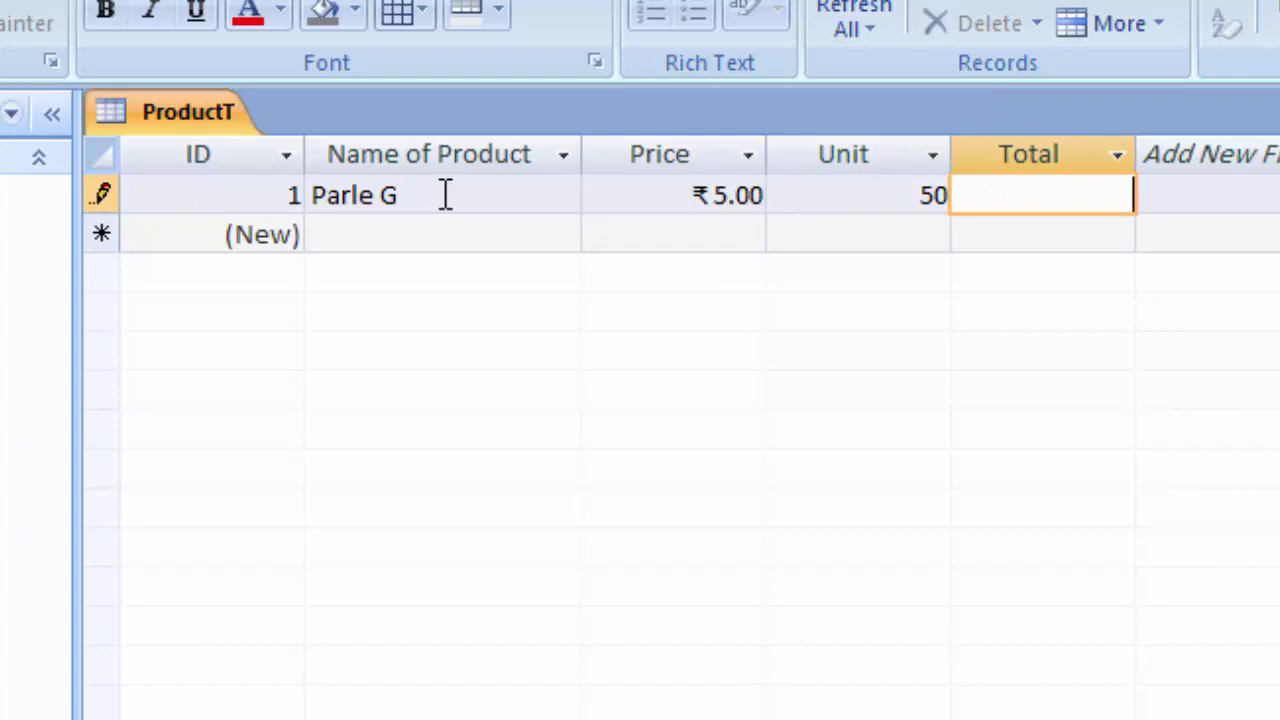
# - Save and close the ProductT table
pyautogui.rightClick(208, 112)
pyautogui.click(288, 134)
pyautogui.rightClick(210, 128)
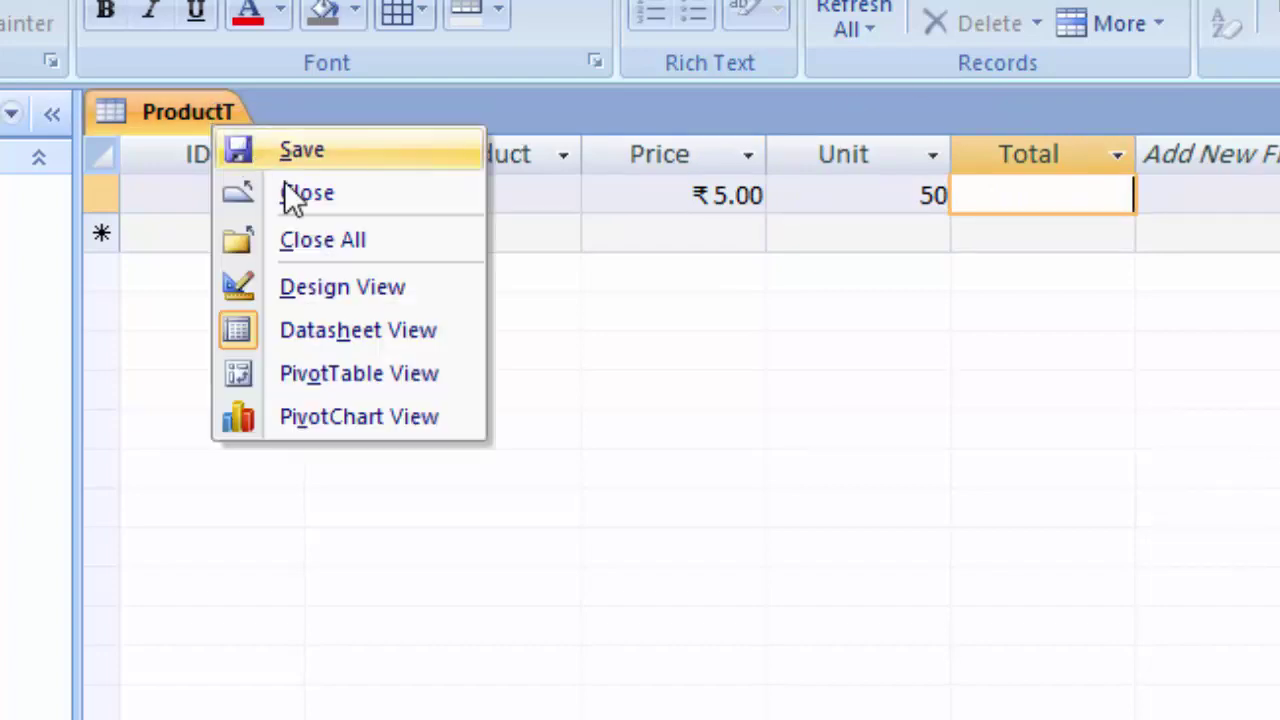
pyautogui.click(286, 191)
# - Create a design-view query on ProductT with Name of Product, Price, Unit and Total
pyautogui.click(275, 70)
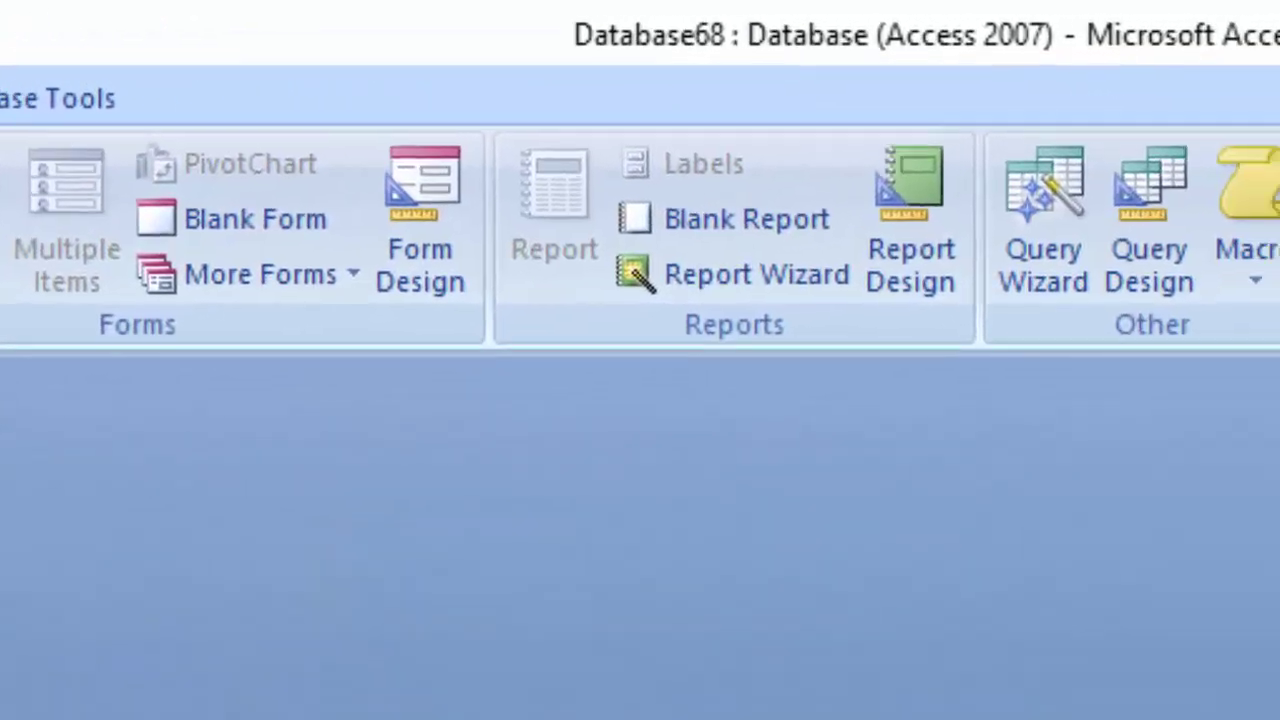
pyautogui.click(1069, 140)
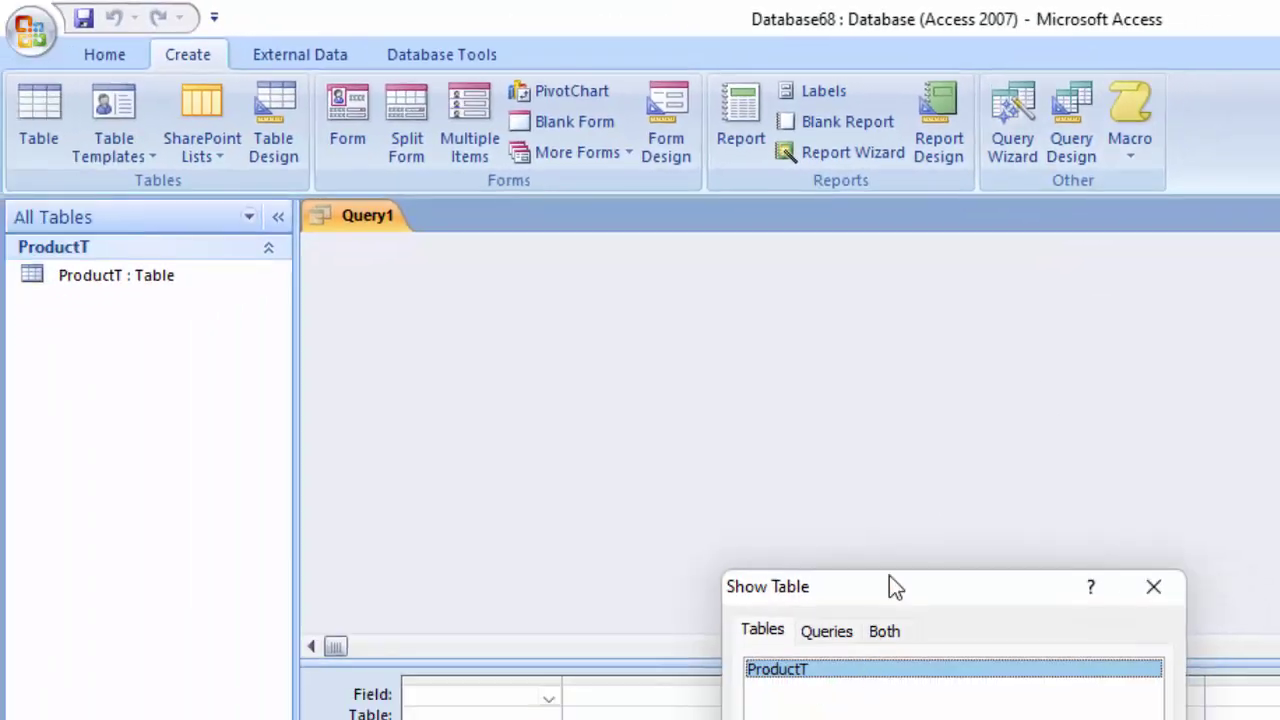
pyautogui.moveTo(875, 588); pyautogui.dragTo(750, 228)
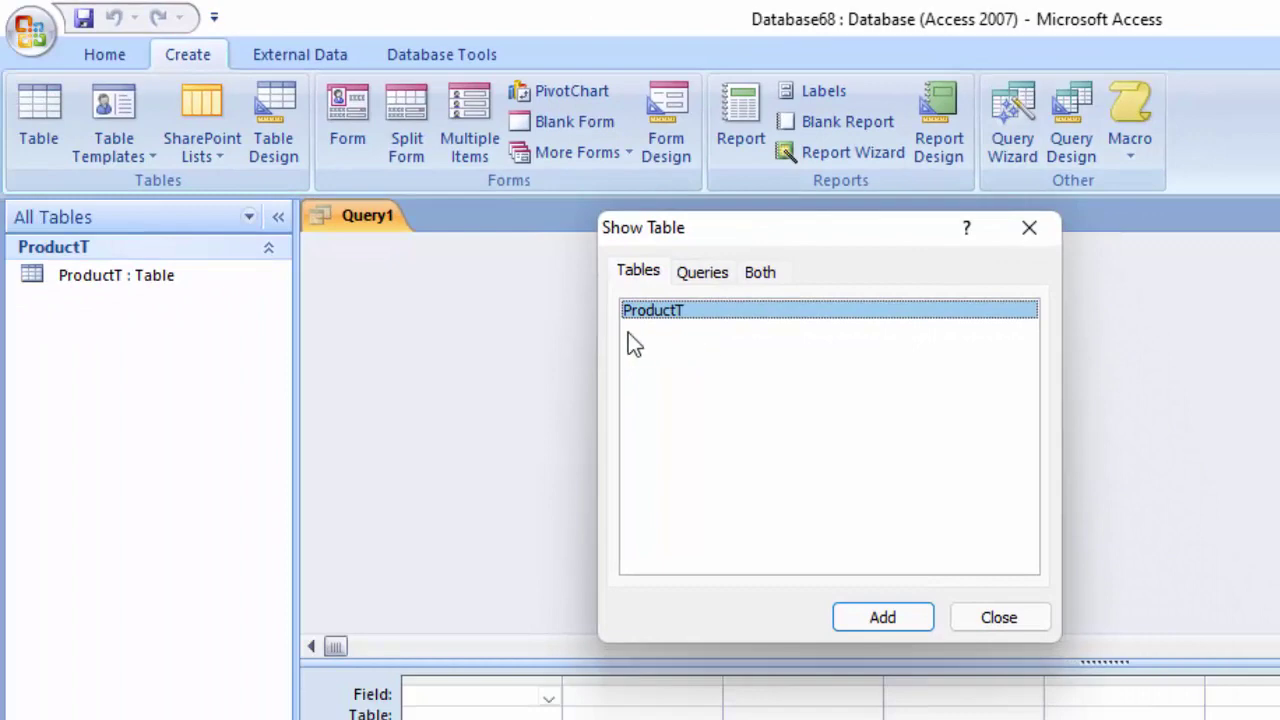
pyautogui.click(893, 626)
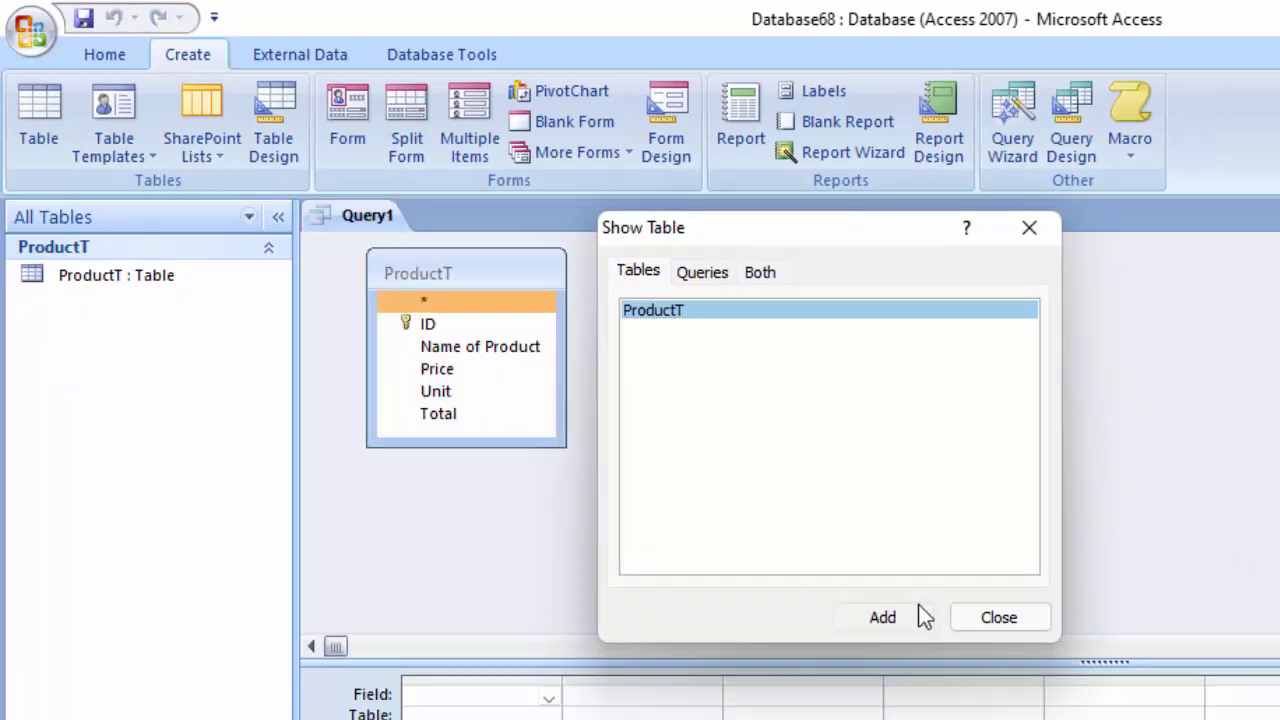
pyautogui.click(1036, 614)
pyautogui.doubleClick(470, 346)
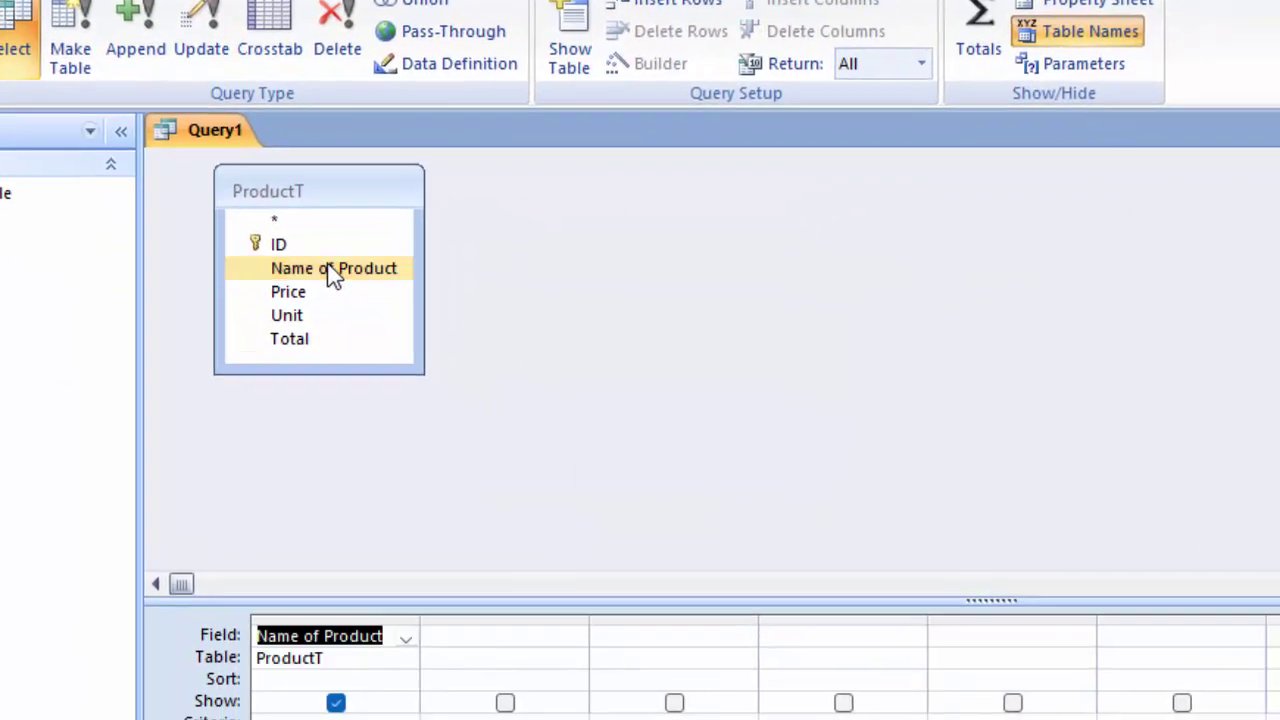
pyautogui.doubleClick(230, 250)
pyautogui.doubleClick(230, 272)
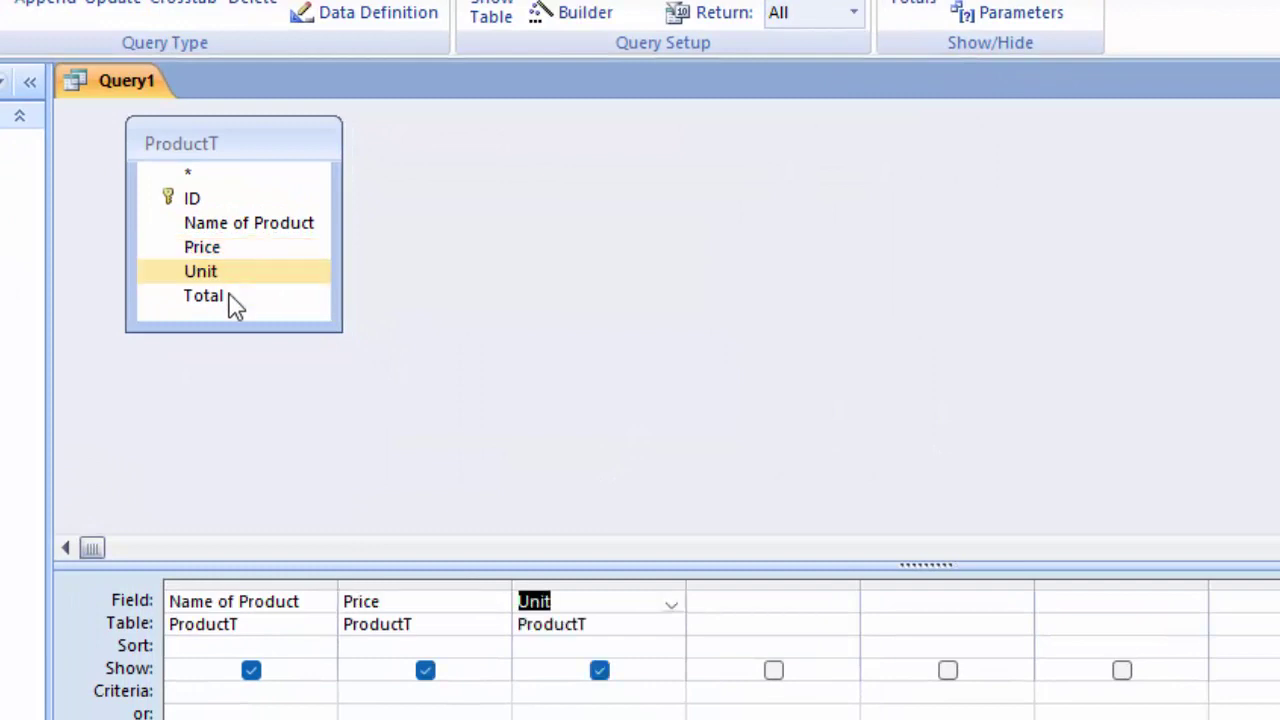
pyautogui.click(230, 298)
pyautogui.doubleClick(232, 312)
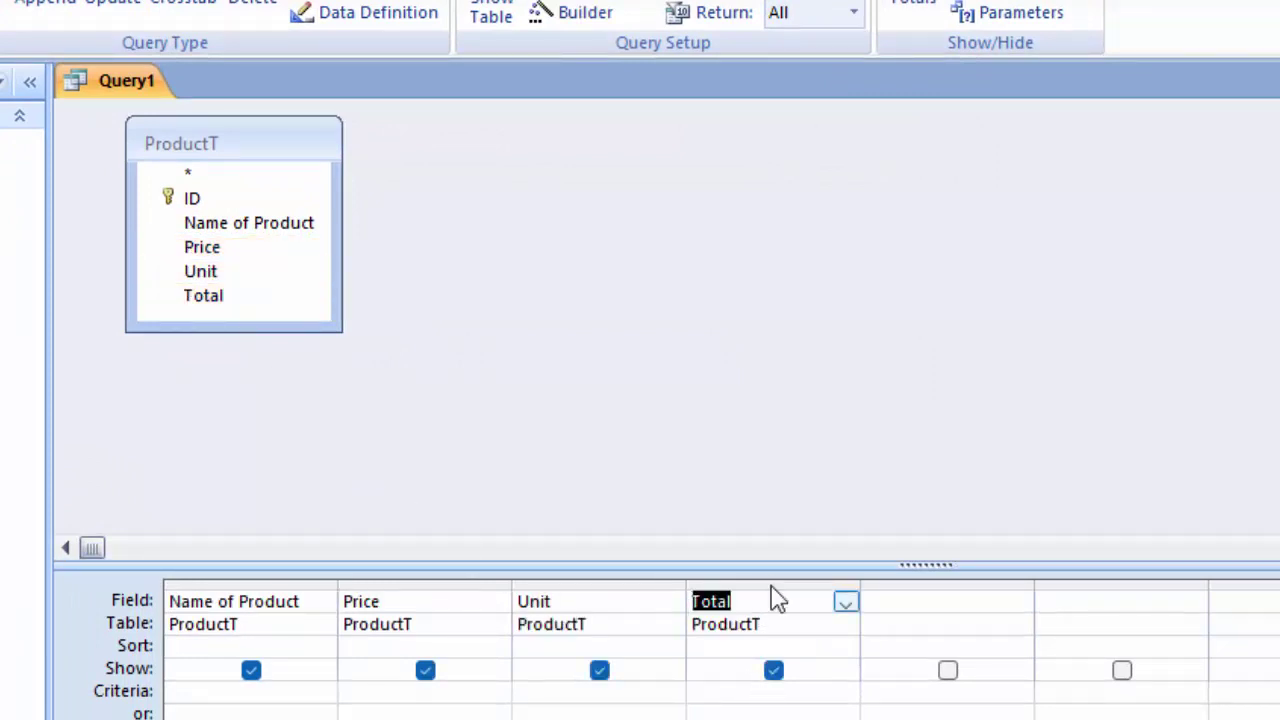
# - Open the Zoom editor on the Total column and begin the expression 'Total:['
pyautogui.hotkey('shift', 'F2')
pyautogui.click(519, 159)
pyautogui.write(':')
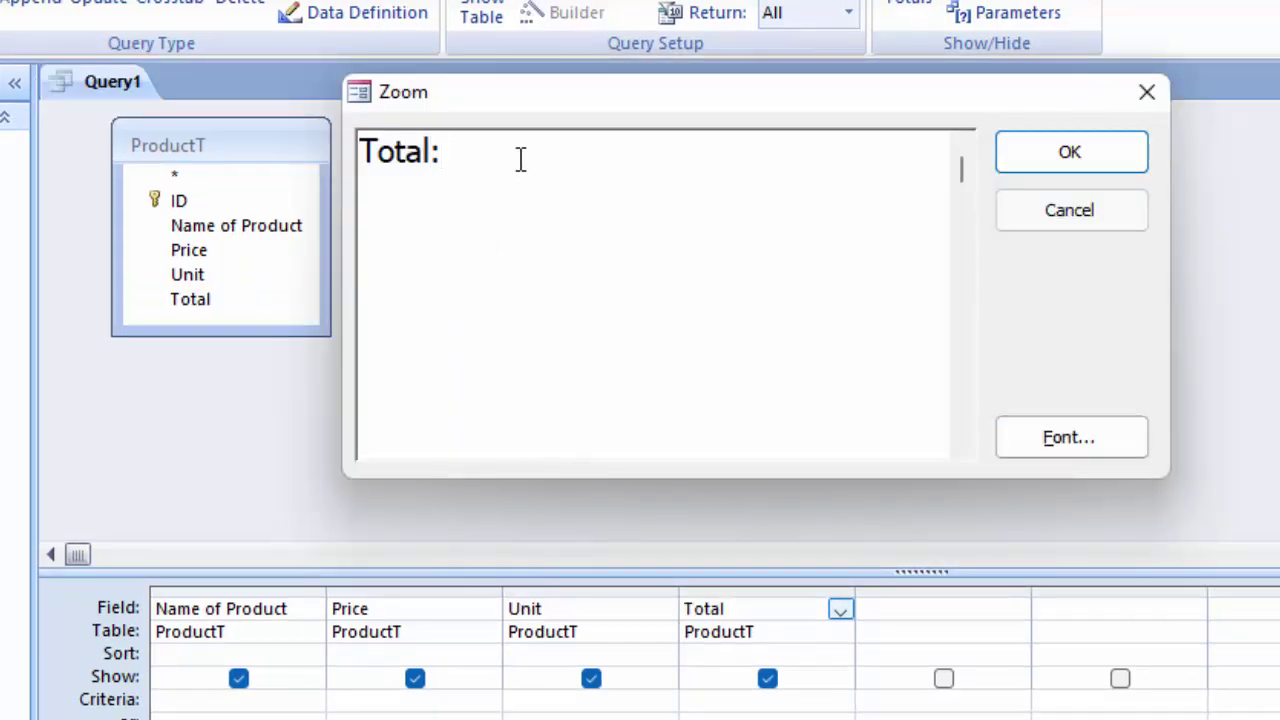
pyautogui.write('[')
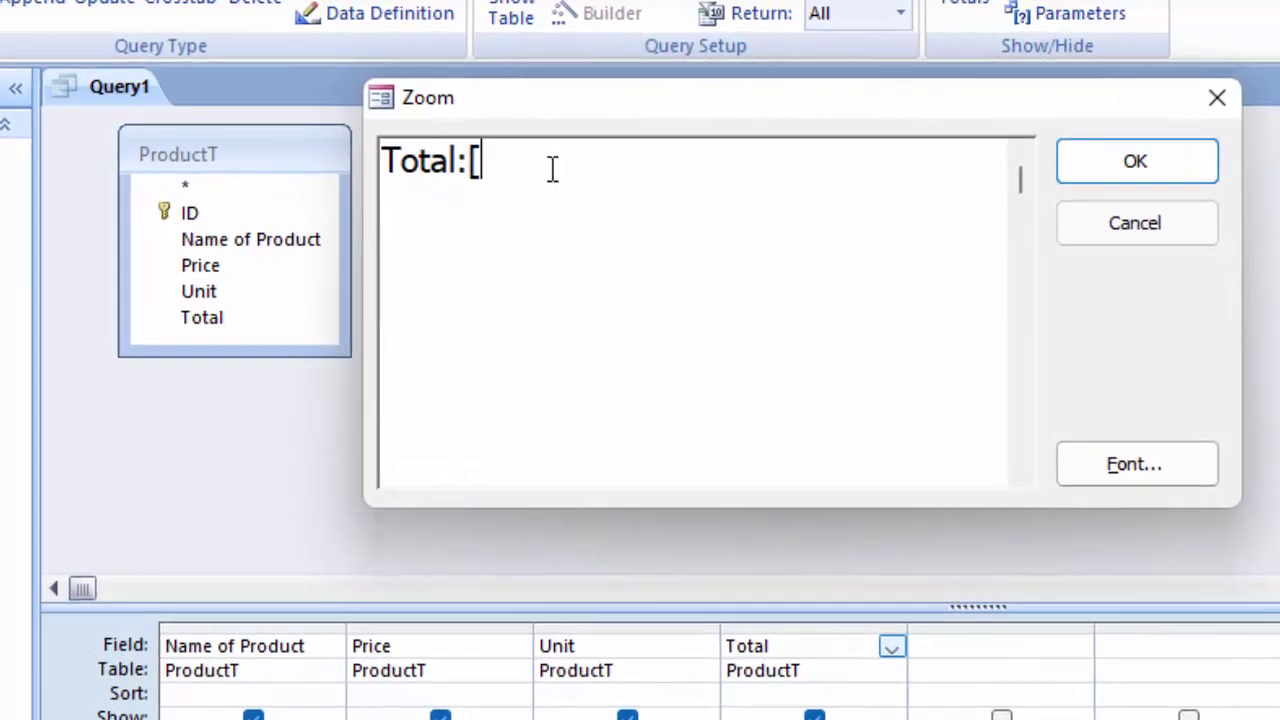
# - Finish the Total expression as Total:[Price]*[Unit] and confirm it
pyautogui.write('Price')
pyautogui.write(']*')
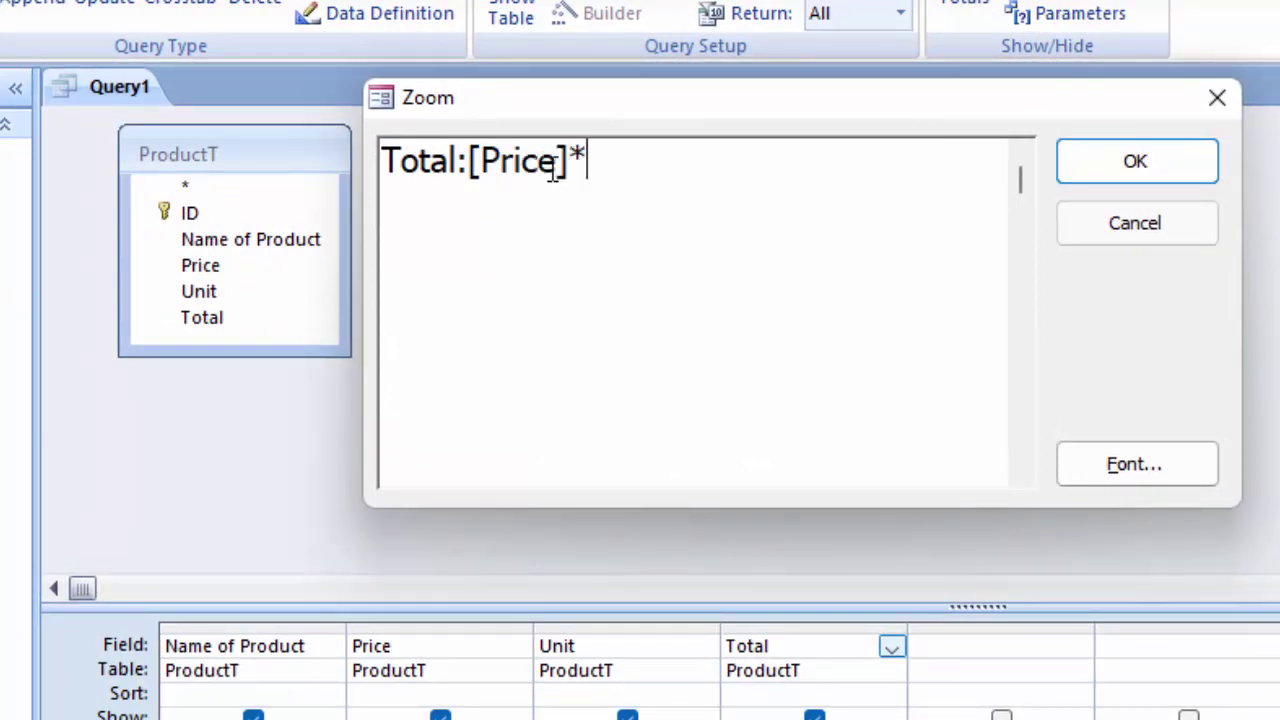
pyautogui.write('[U')
pyautogui.write('nit]')
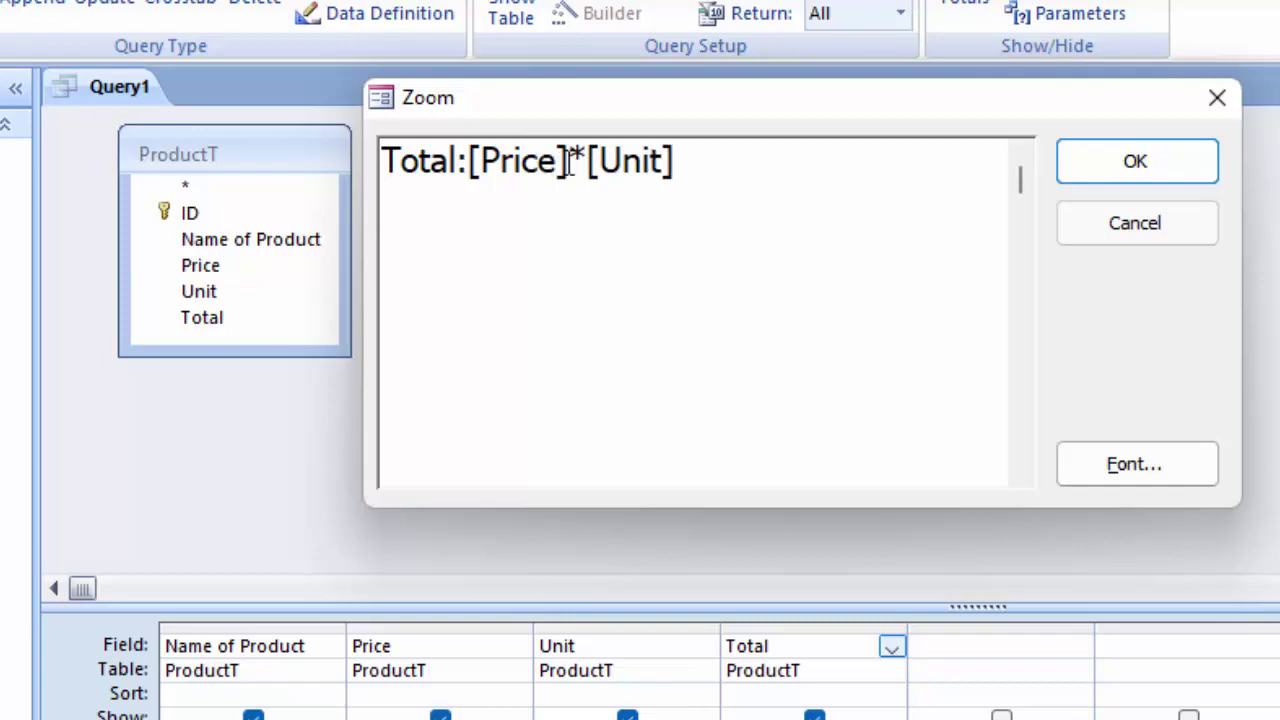
pyautogui.click(1099, 174)
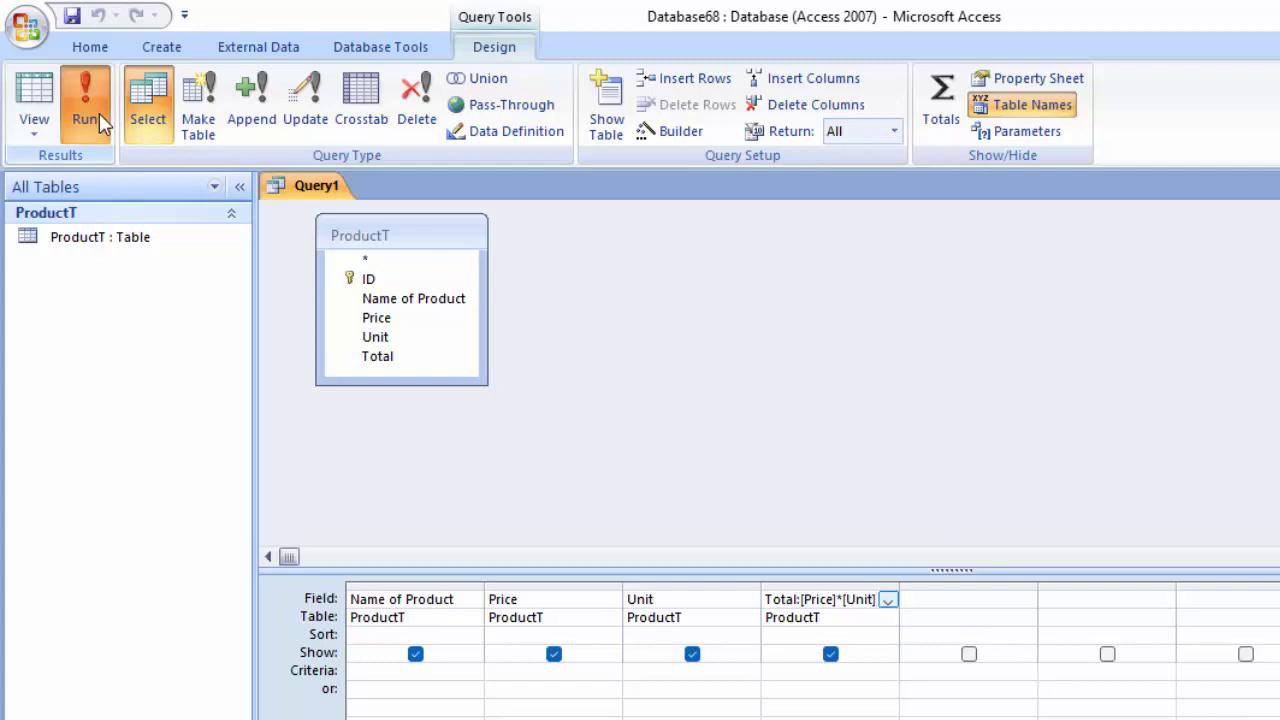
# - Run the query and add a Rice record with price 50 and unit 50
pyautogui.click(99, 115)
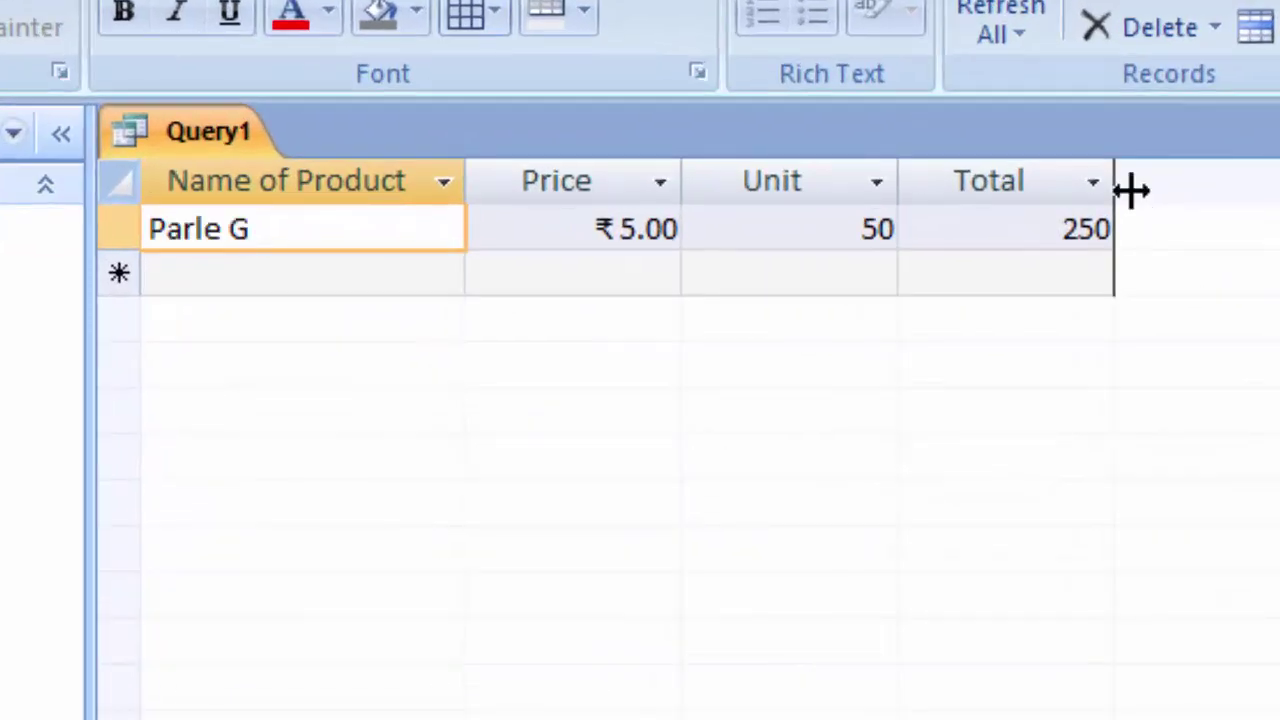
pyautogui.moveTo(1131, 190); pyautogui.dragTo(1157, 249)
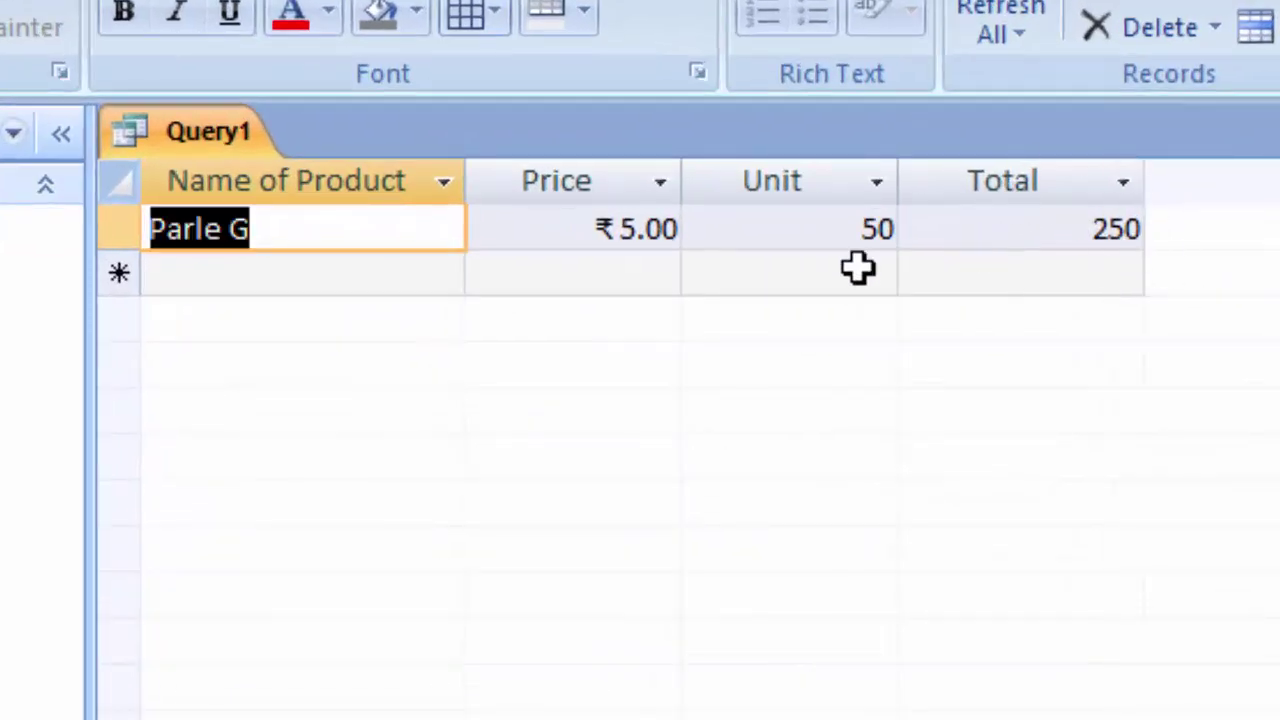
pyautogui.click(646, 281)
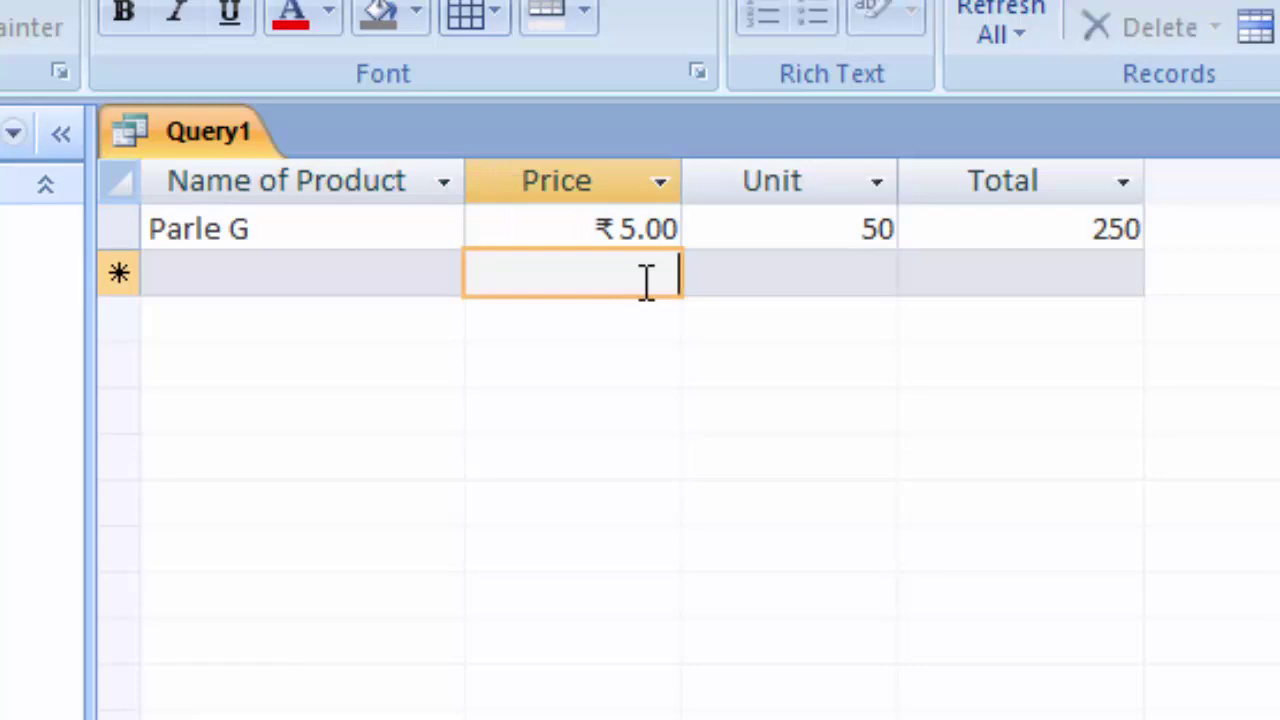
pyautogui.click(316, 281)
pyautogui.write('R')
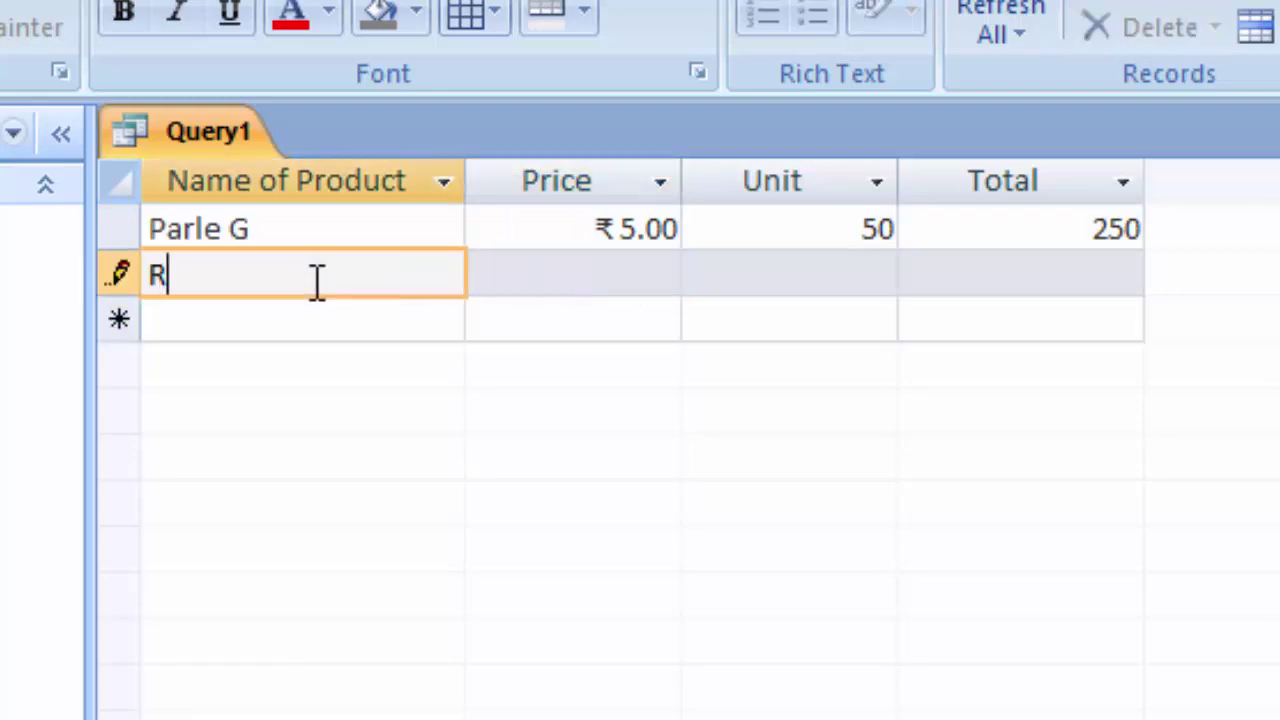
pyautogui.write('ice')
pyautogui.press('Tab')
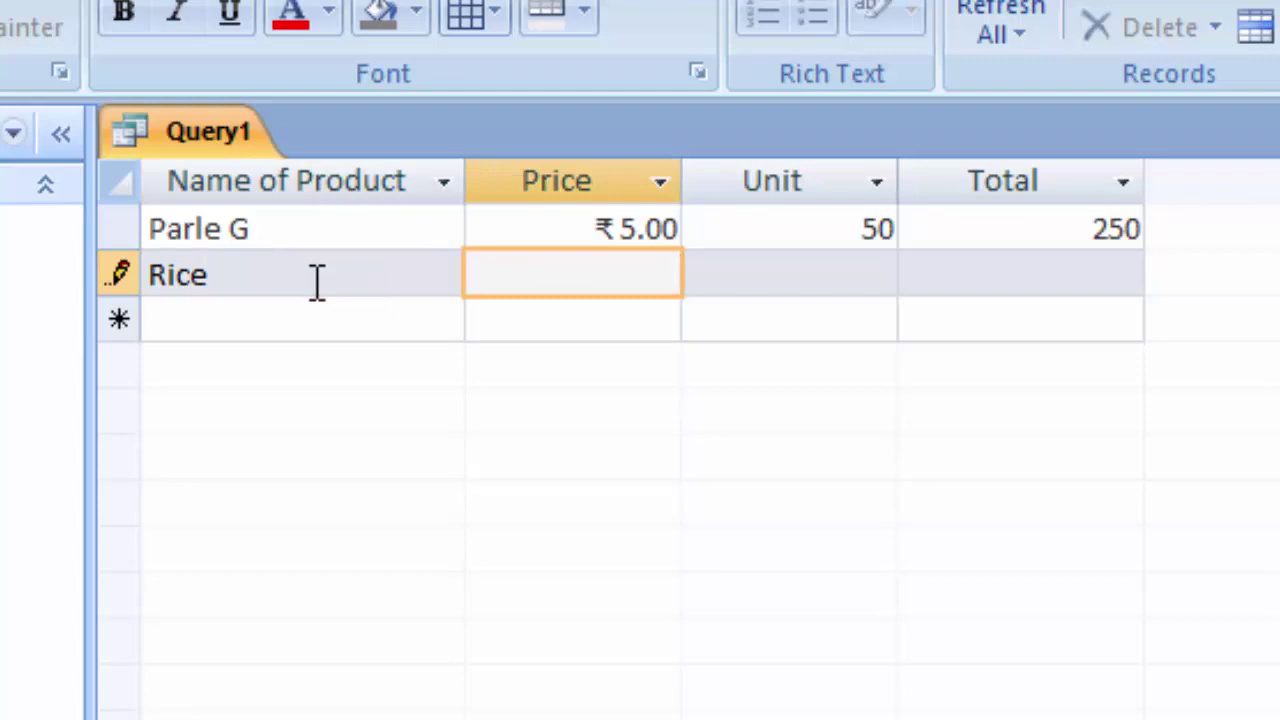
pyautogui.write('50')
pyautogui.press('Tab')
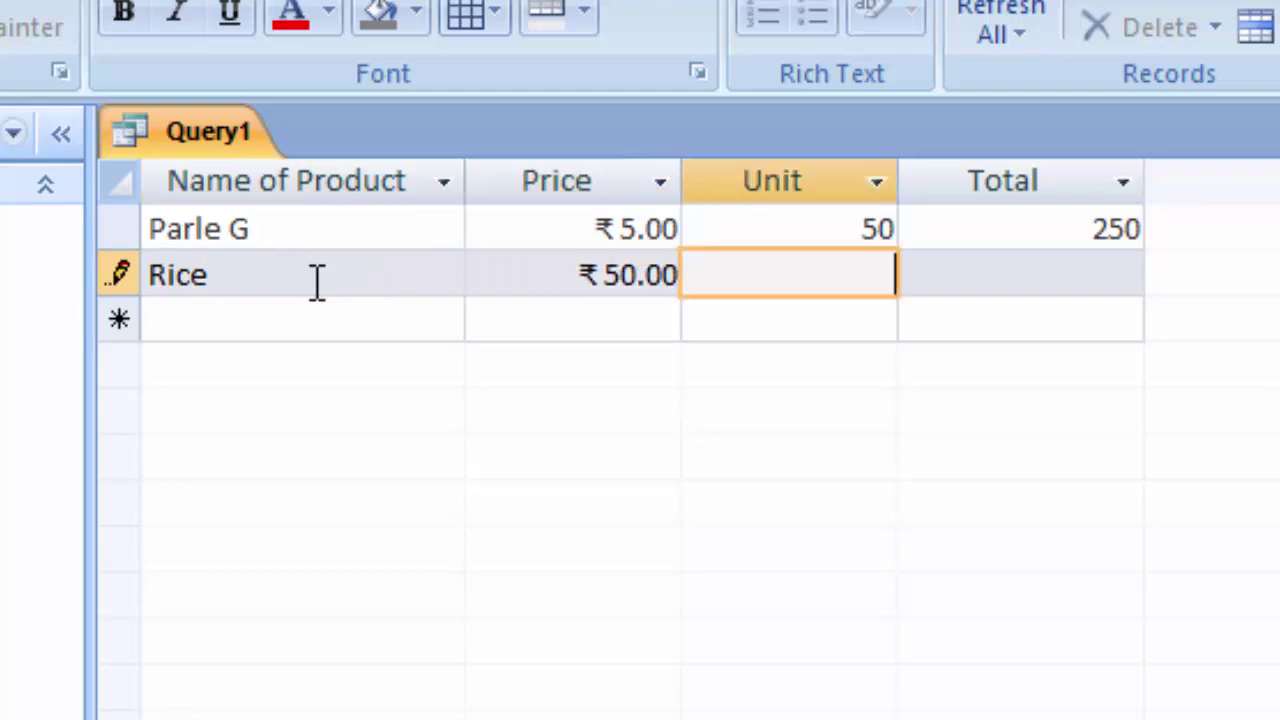
pyautogui.write('50')
pyautogui.press('Tab')
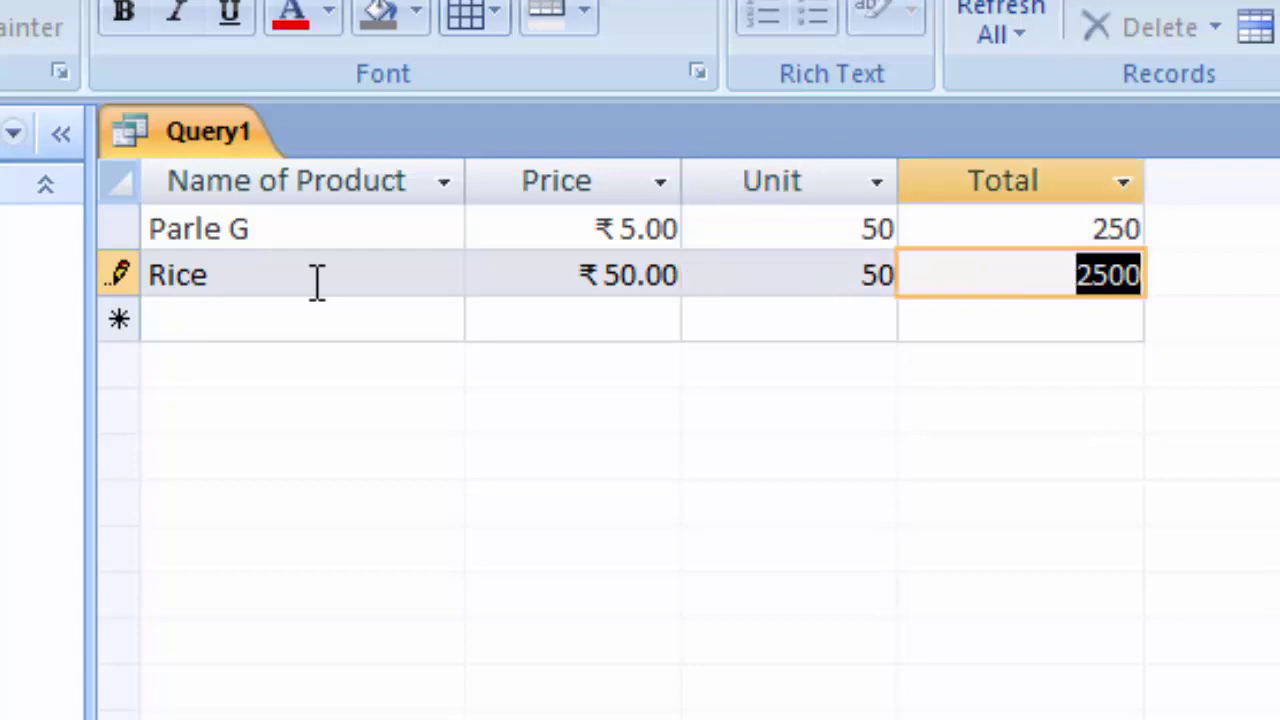
# - Save Query1 as ProductQ and close it
pyautogui.rightClick(203, 147)
pyautogui.click(233, 171)
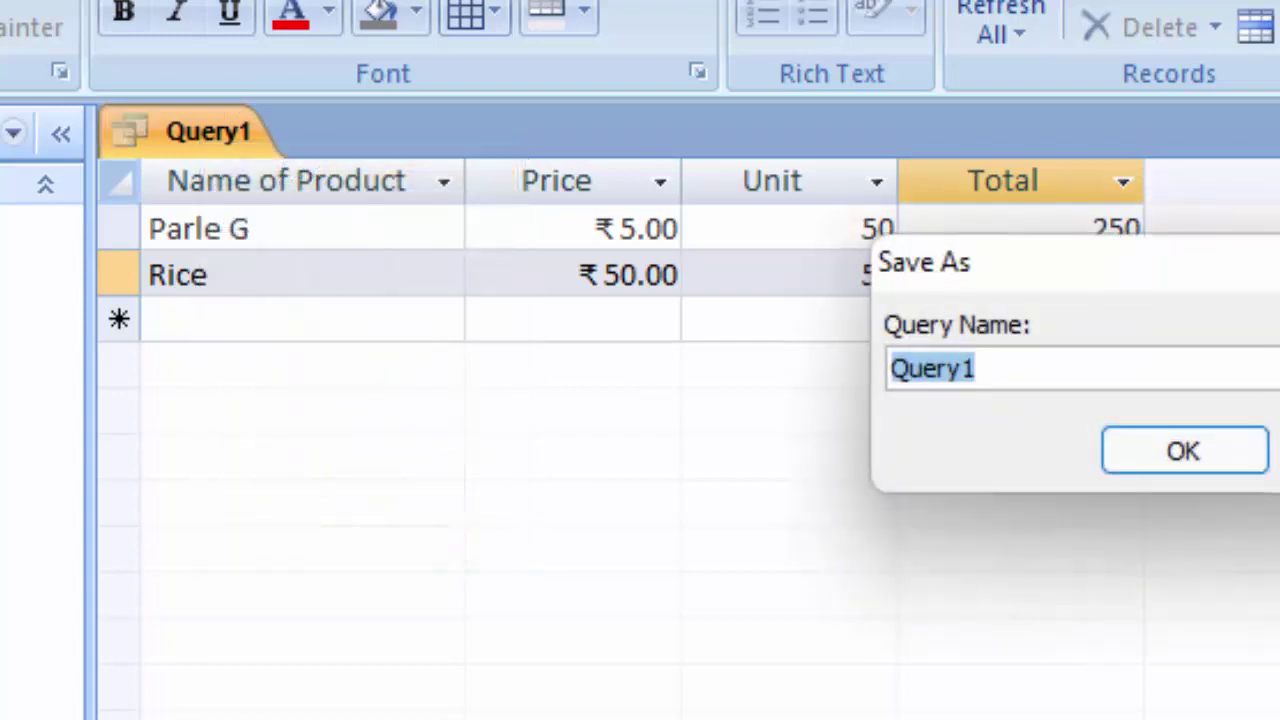
pyautogui.press('BackSpace')
pyautogui.write('P')
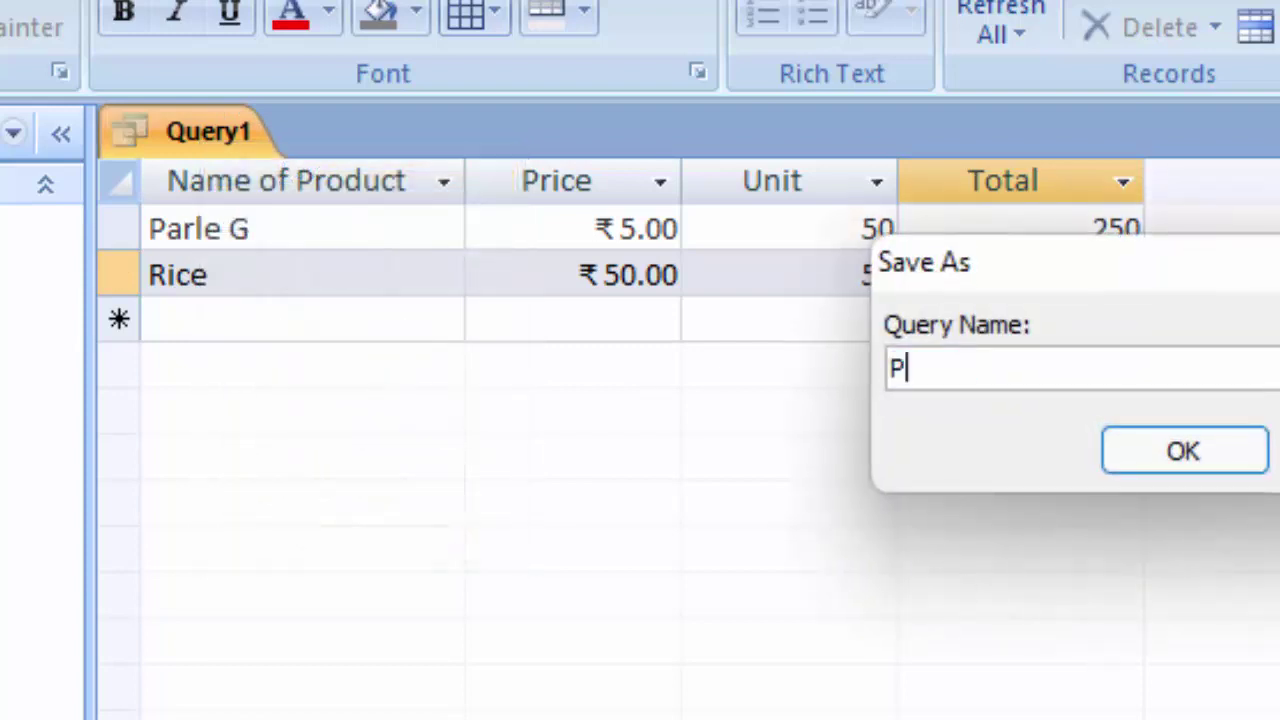
pyautogui.write('rodu')
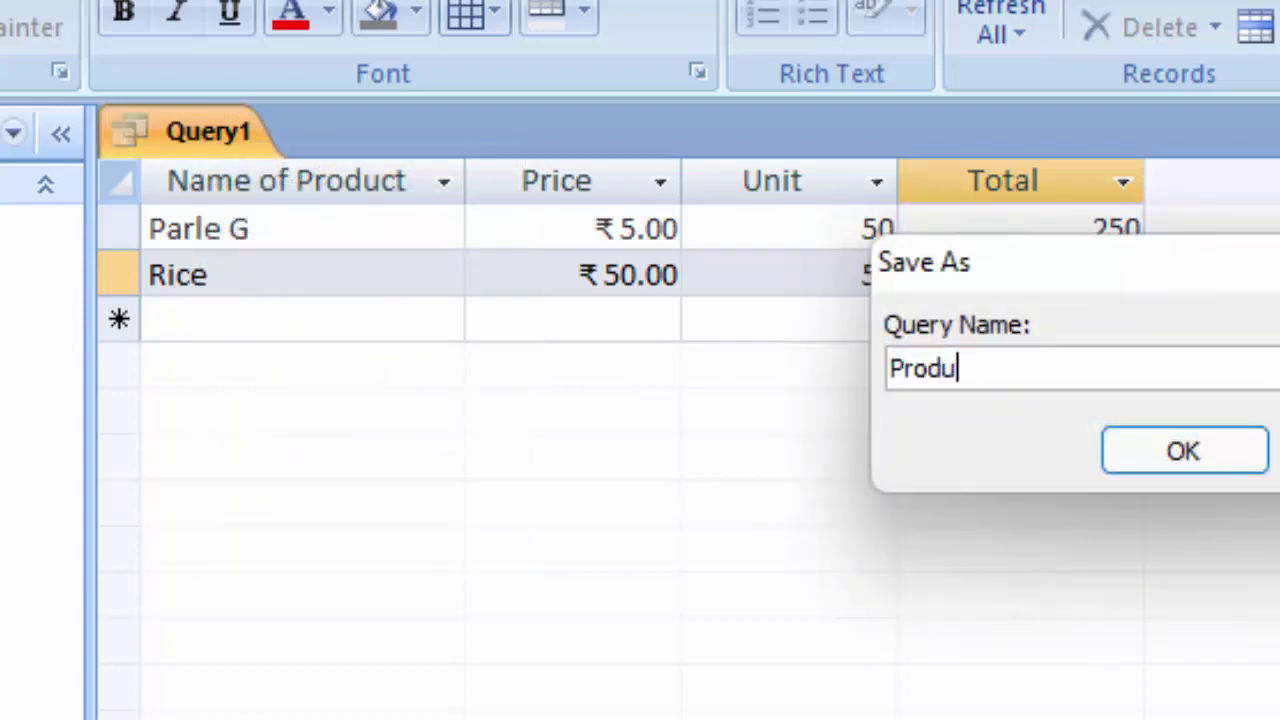
pyautogui.write('ctQ')
pyautogui.press('Return')
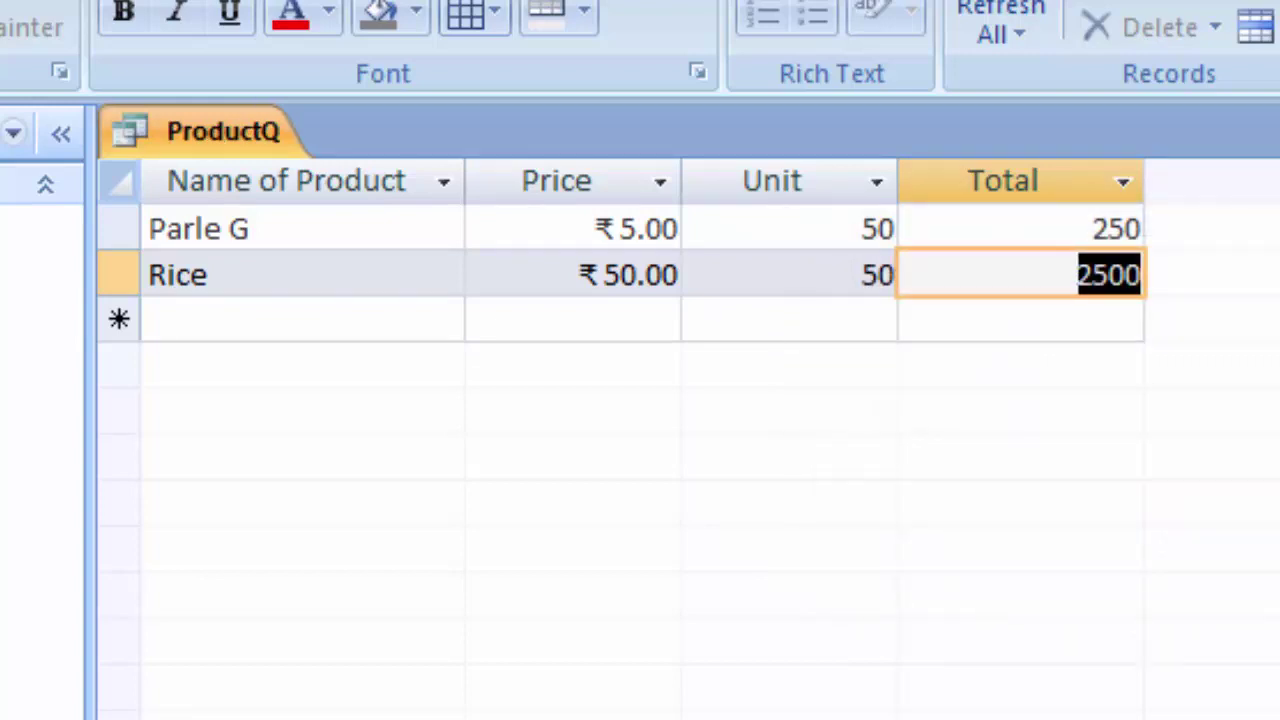
pyautogui.click(1108, 275)
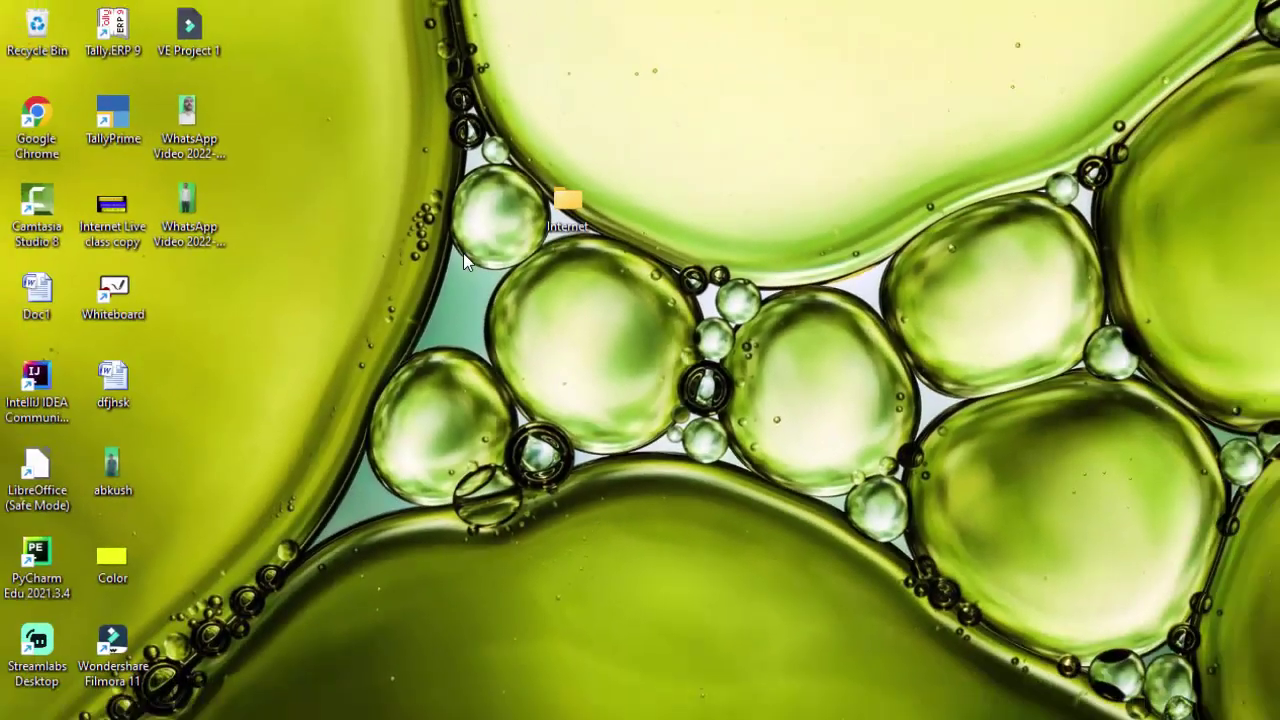
# - Create an unregistered embedded Base database saved as New Database12
pyautogui.doubleClick(36, 478)
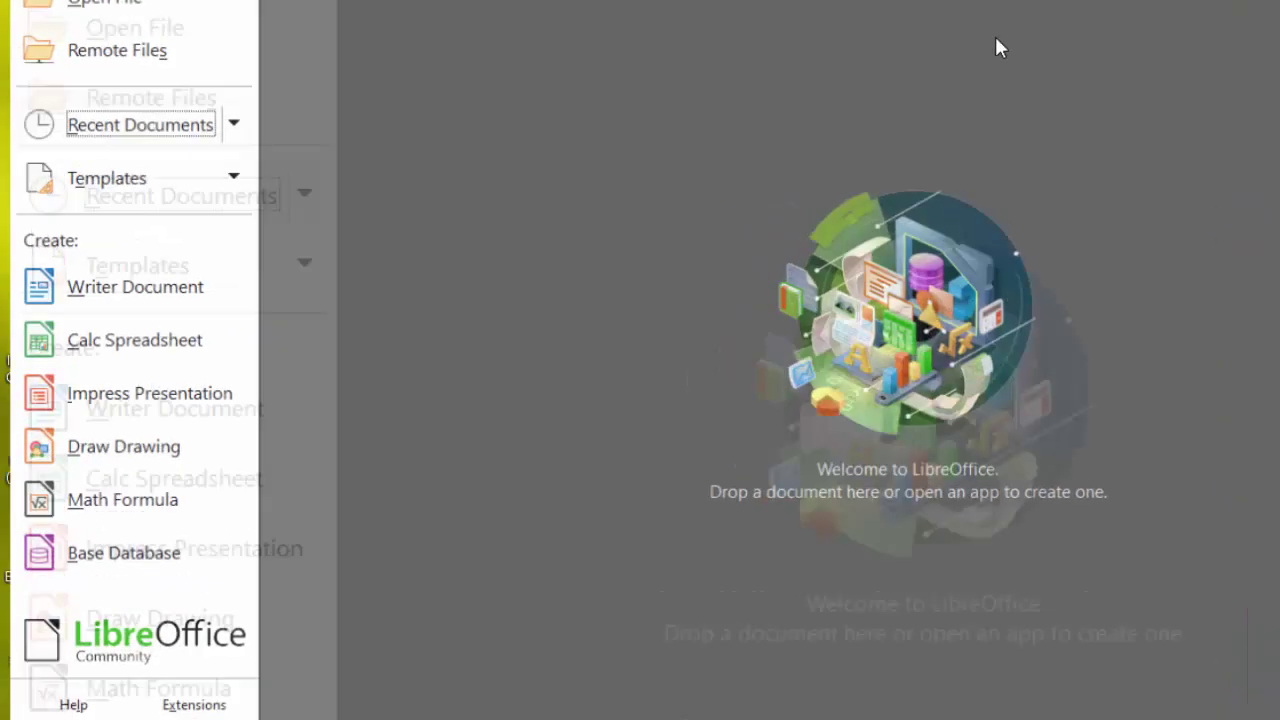
pyautogui.click(125, 548)
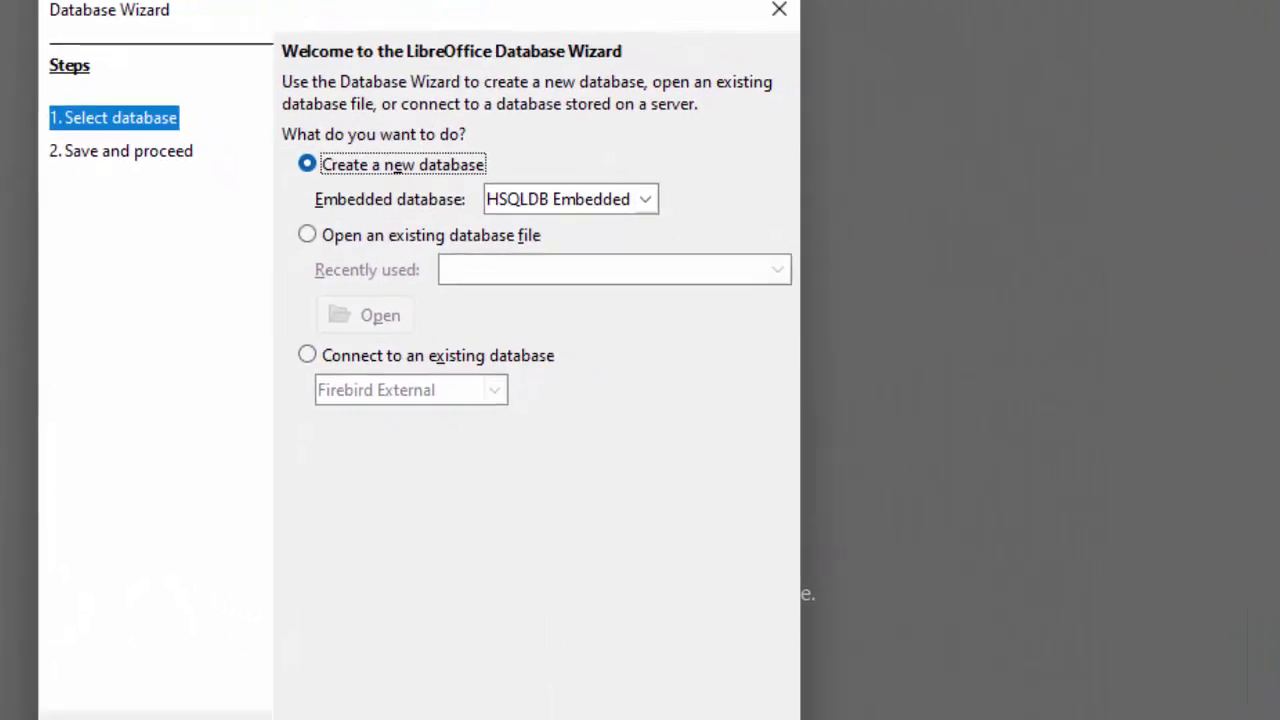
pyautogui.click(403, 672)
pyautogui.click(312, 137)
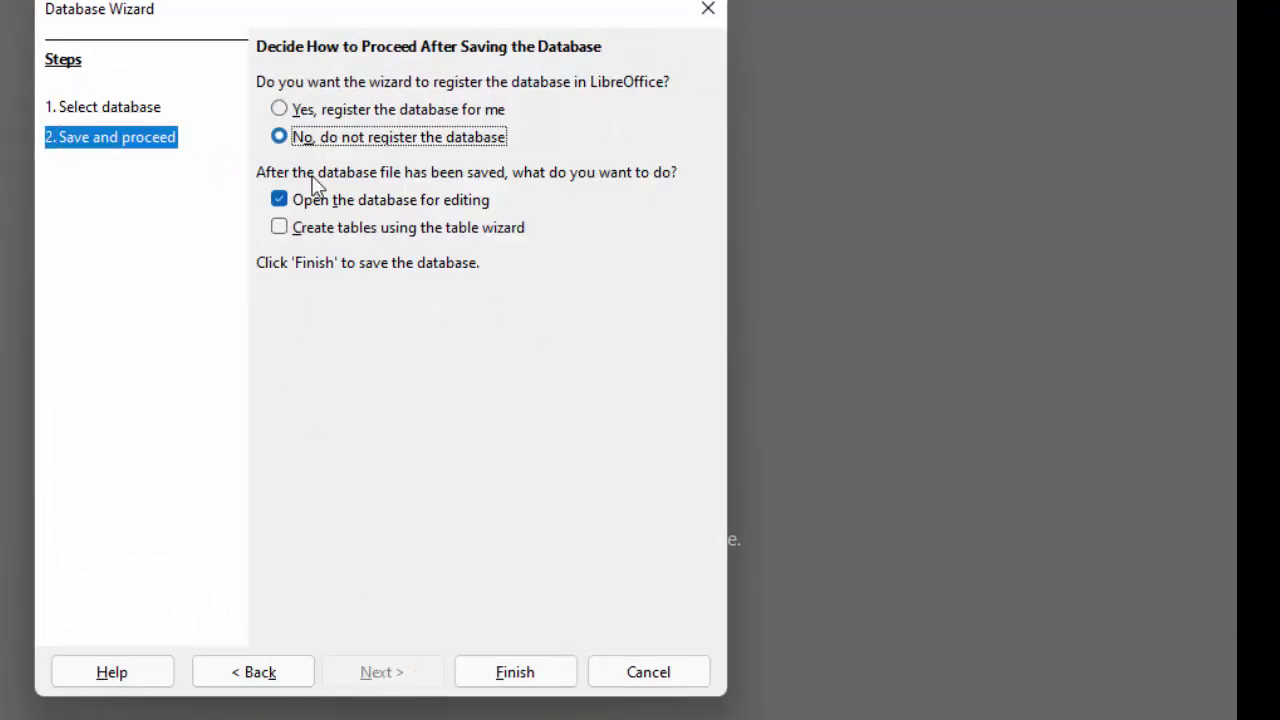
pyautogui.click(518, 676)
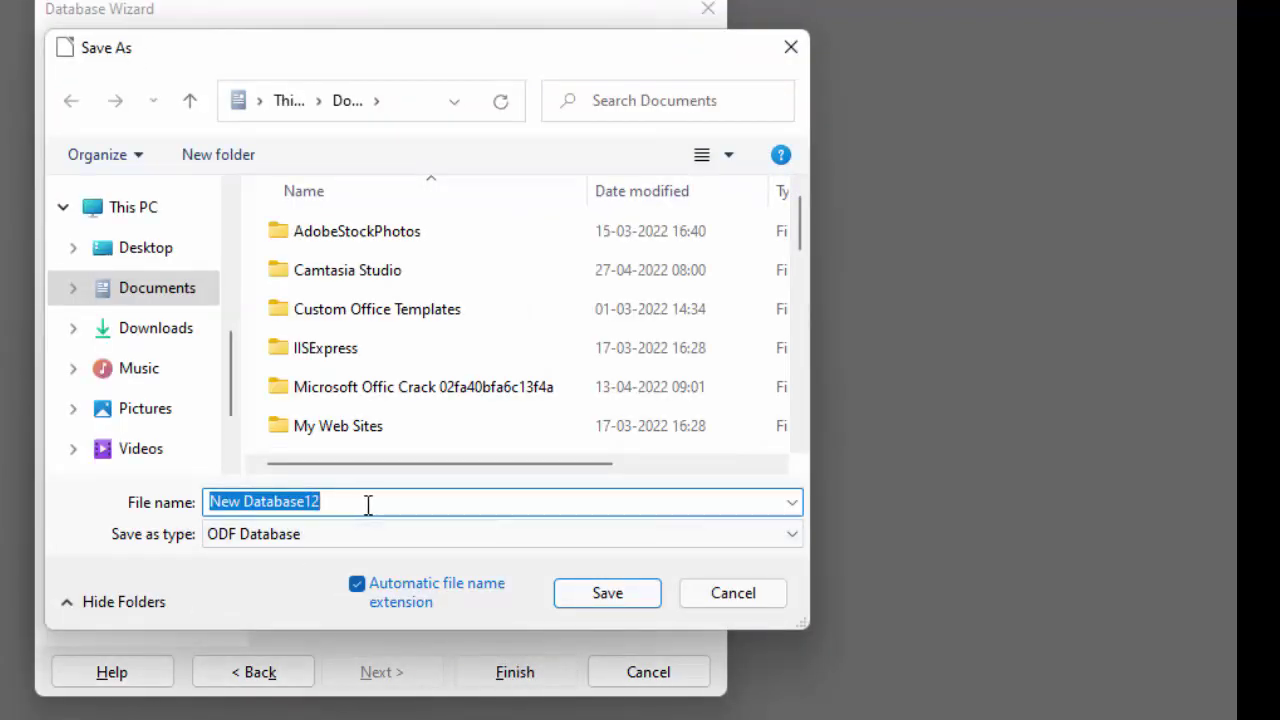
pyautogui.click(618, 592)
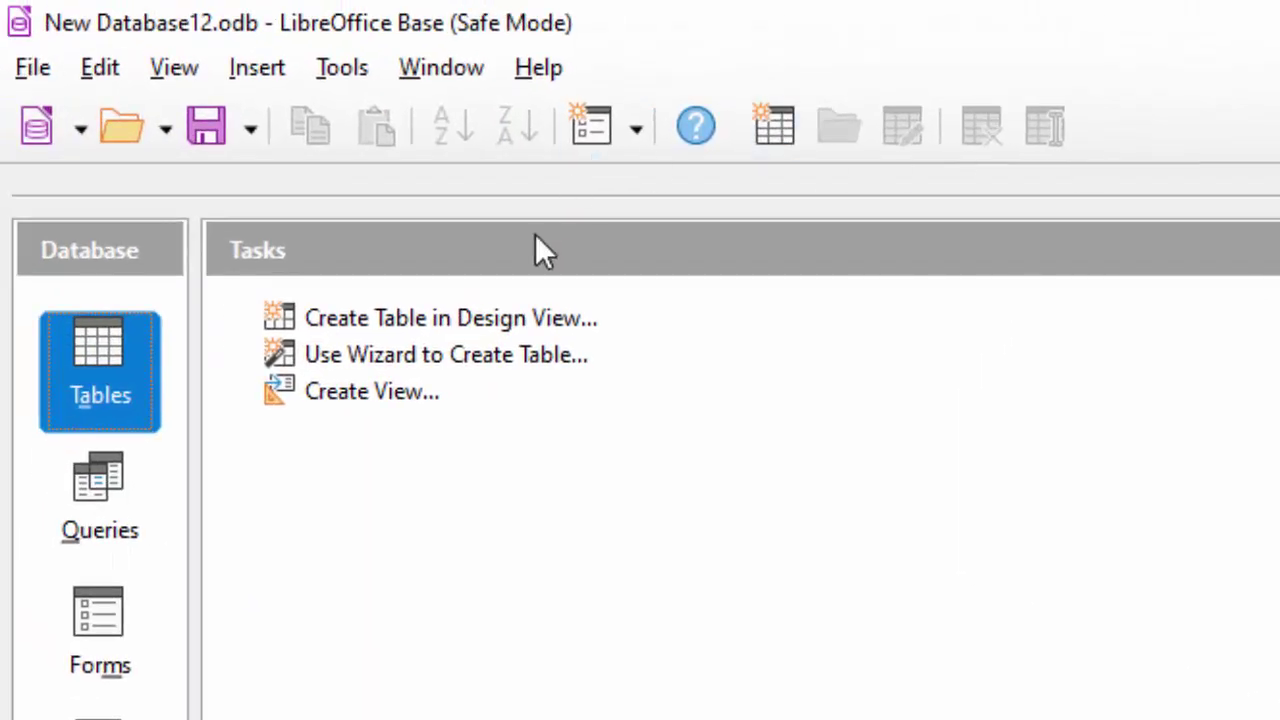
# - Start a new table design with an id field and a Name of Product field
pyautogui.click(506, 316)
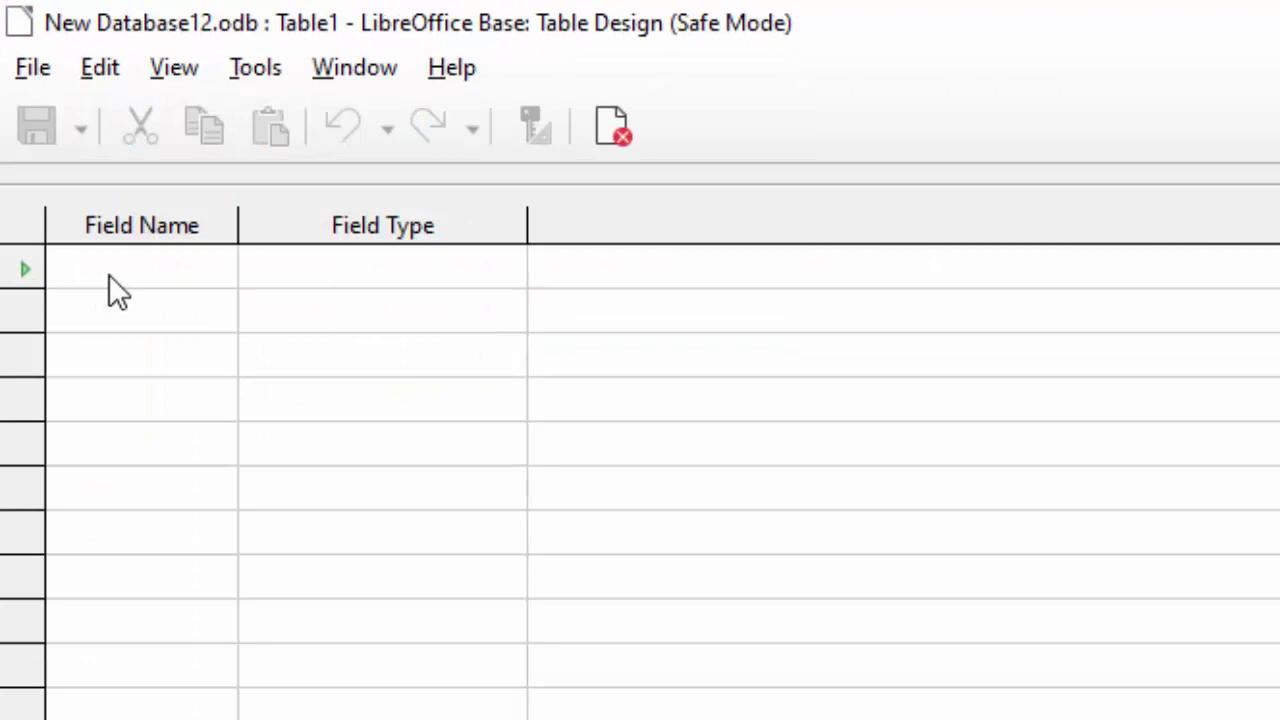
pyautogui.write('id')
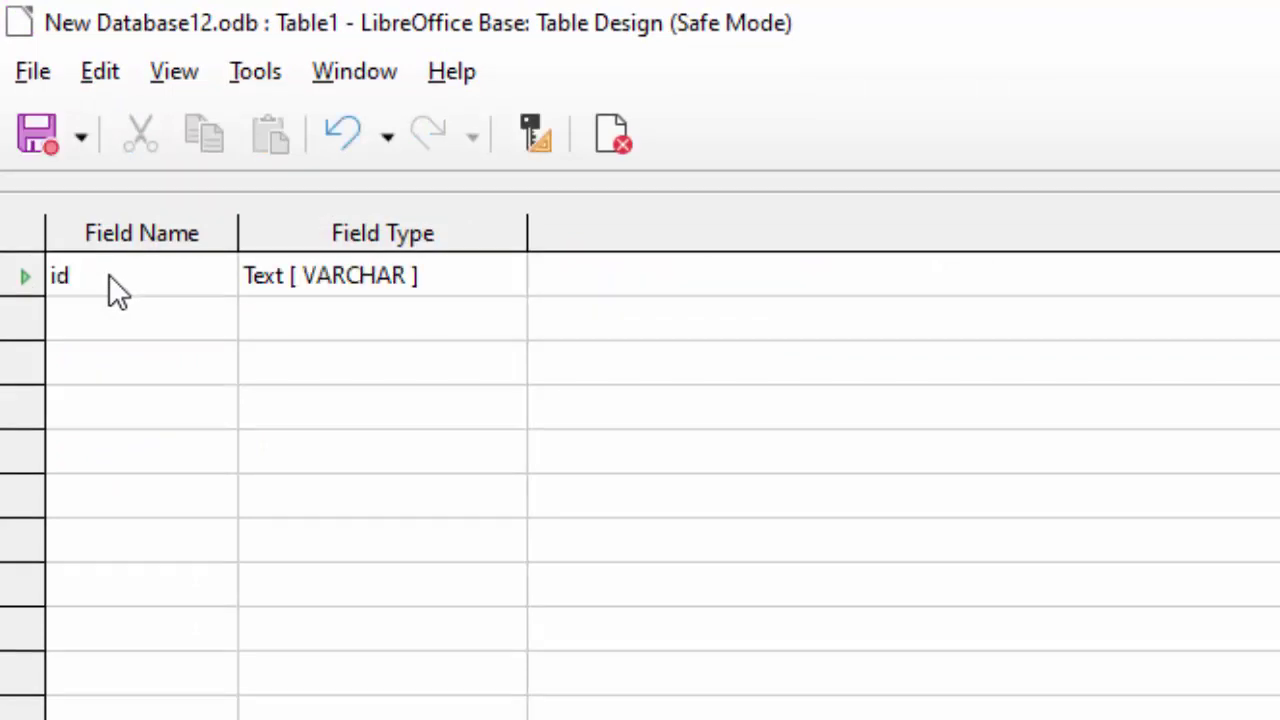
pyautogui.click(450, 280)
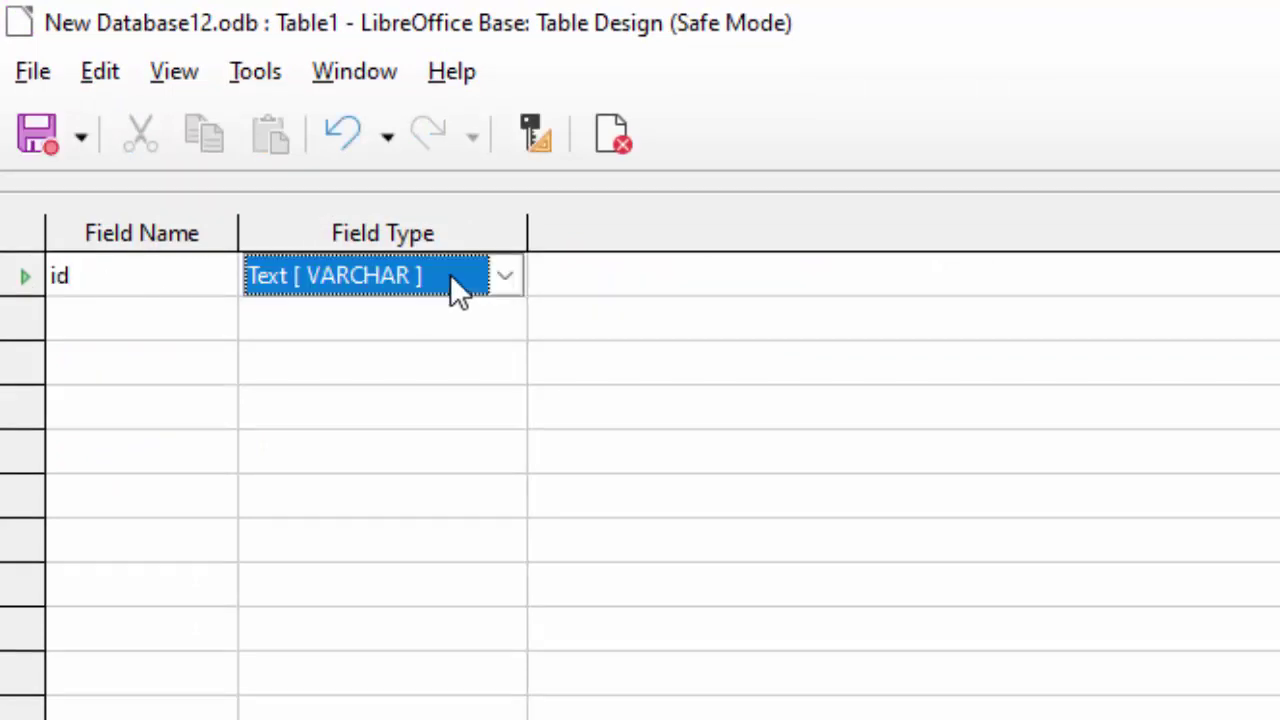
pyautogui.click(506, 277)
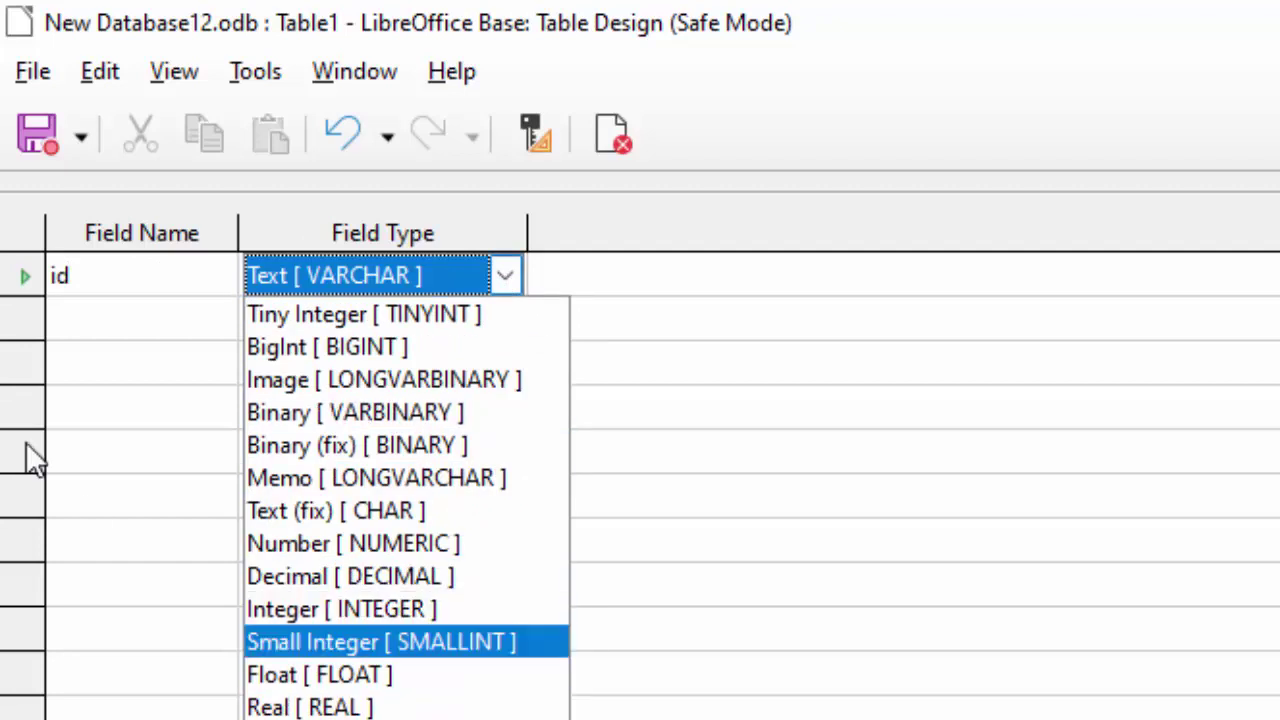
pyautogui.click(128, 313)
pyautogui.click(128, 328)
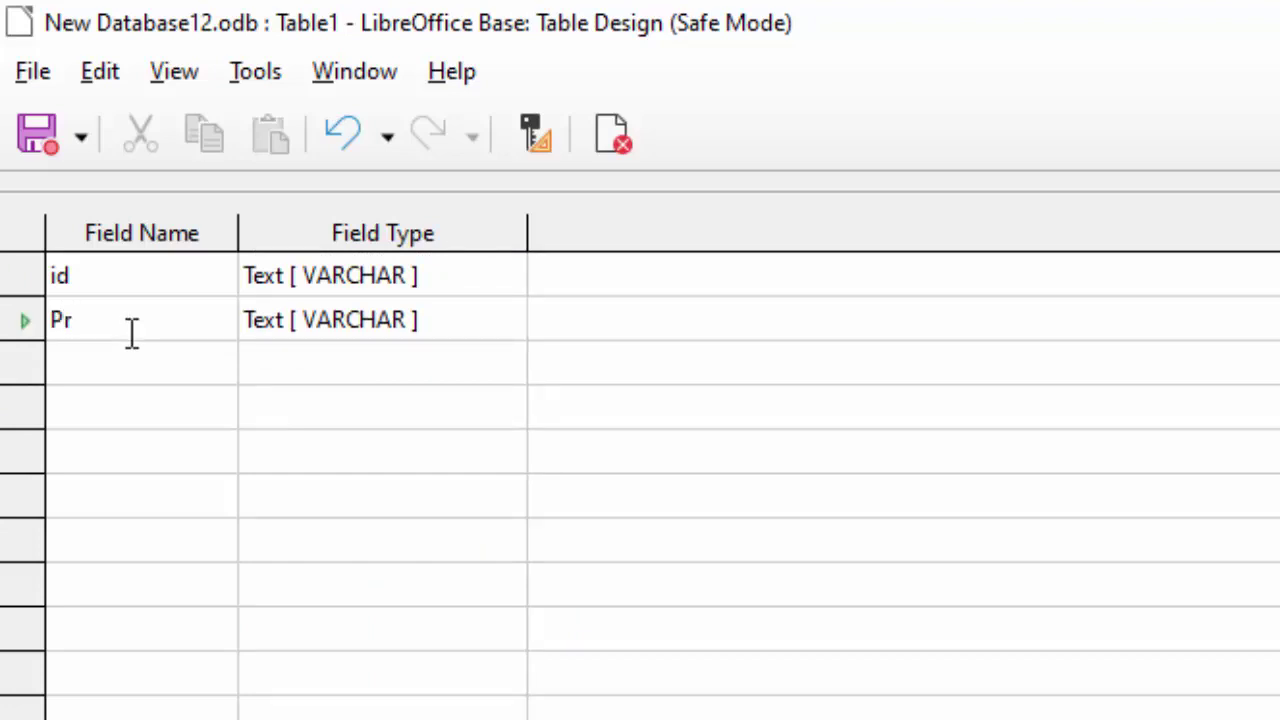
pyautogui.write('oduct')
pyautogui.press('BackSpace')
pyautogui.press('BackSpace')
pyautogui.press('BackSpace')
pyautogui.press('BackSpace')
pyautogui.press('BackSpace')
pyautogui.press('BackSpace')
pyautogui.press('BackSpace')
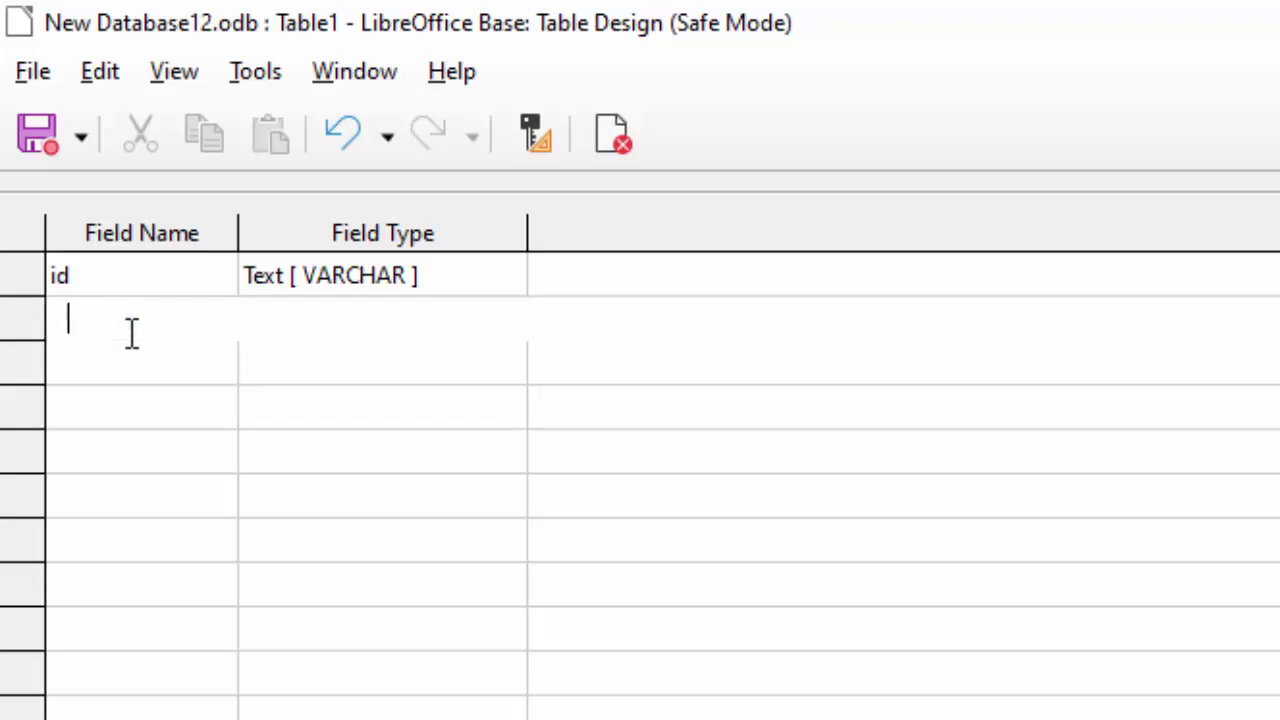
pyautogui.write('Name ')
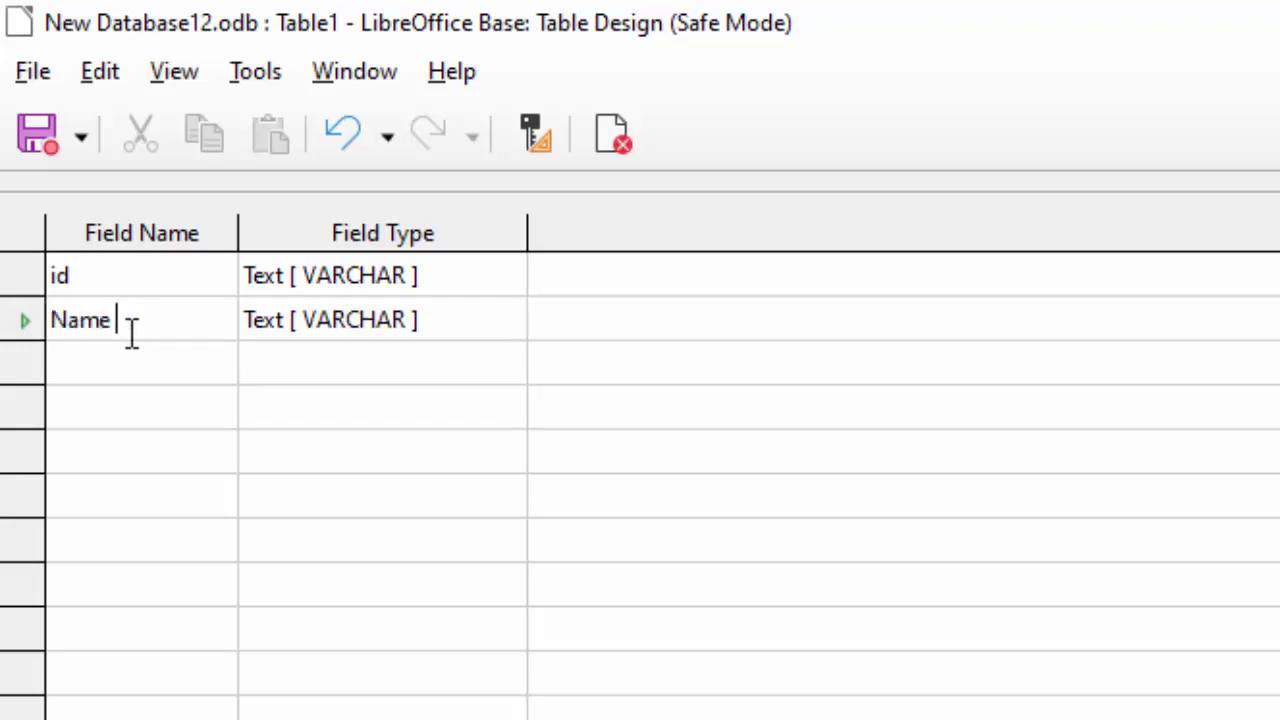
pyautogui.write('of Pro')
pyautogui.write('du')
pyautogui.write('ct')
pyautogui.click(488, 316)
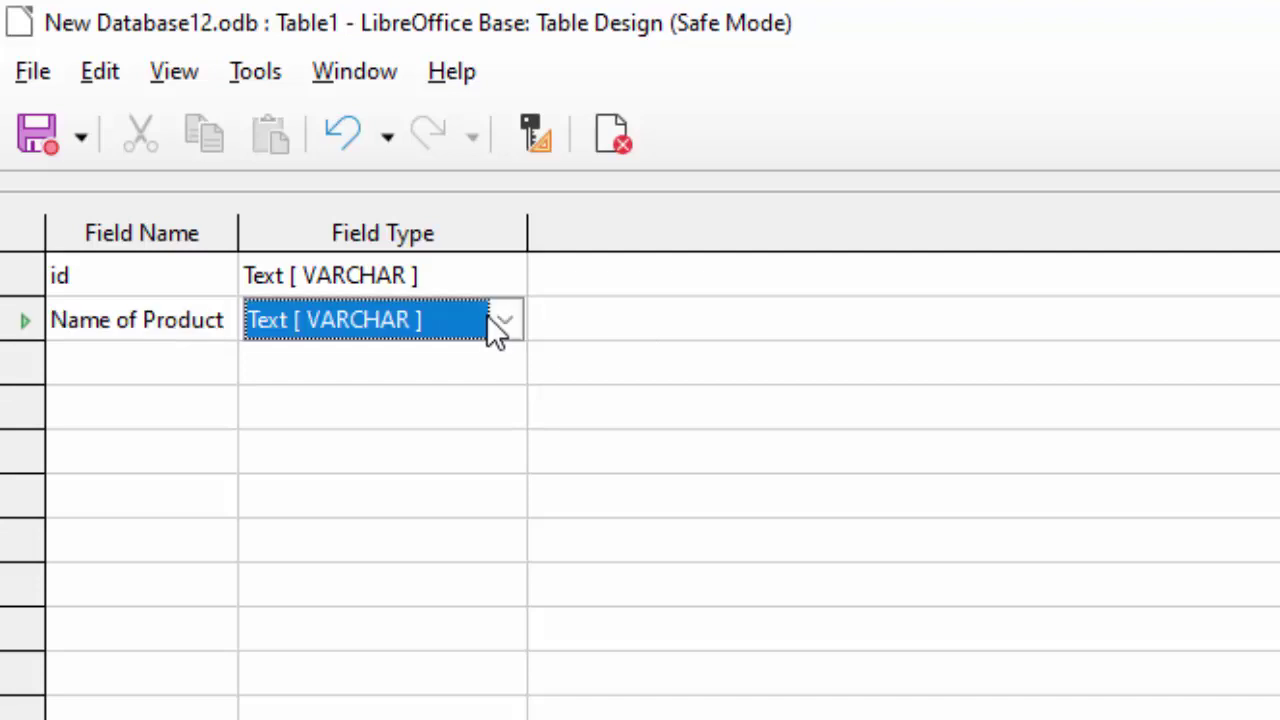
pyautogui.click(151, 362)
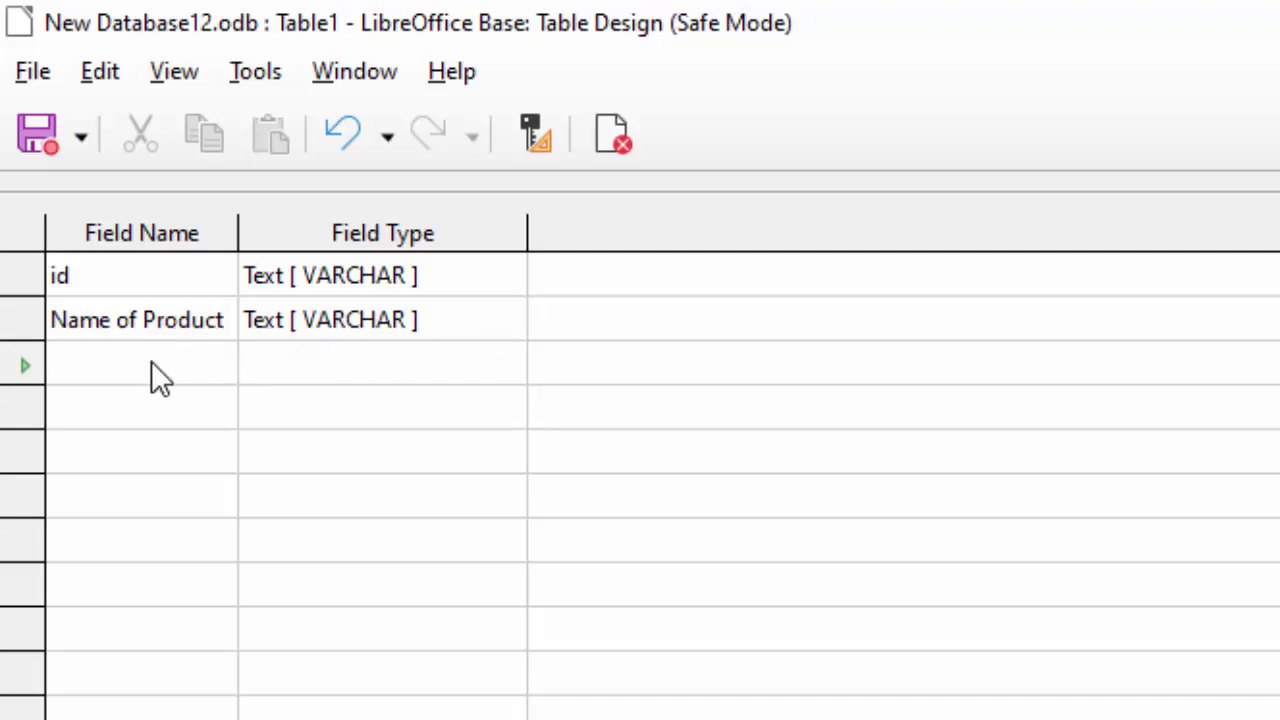
# - Add Price as a Number (NUMERIC) field and Unit as a Float field
pyautogui.write('Pric')
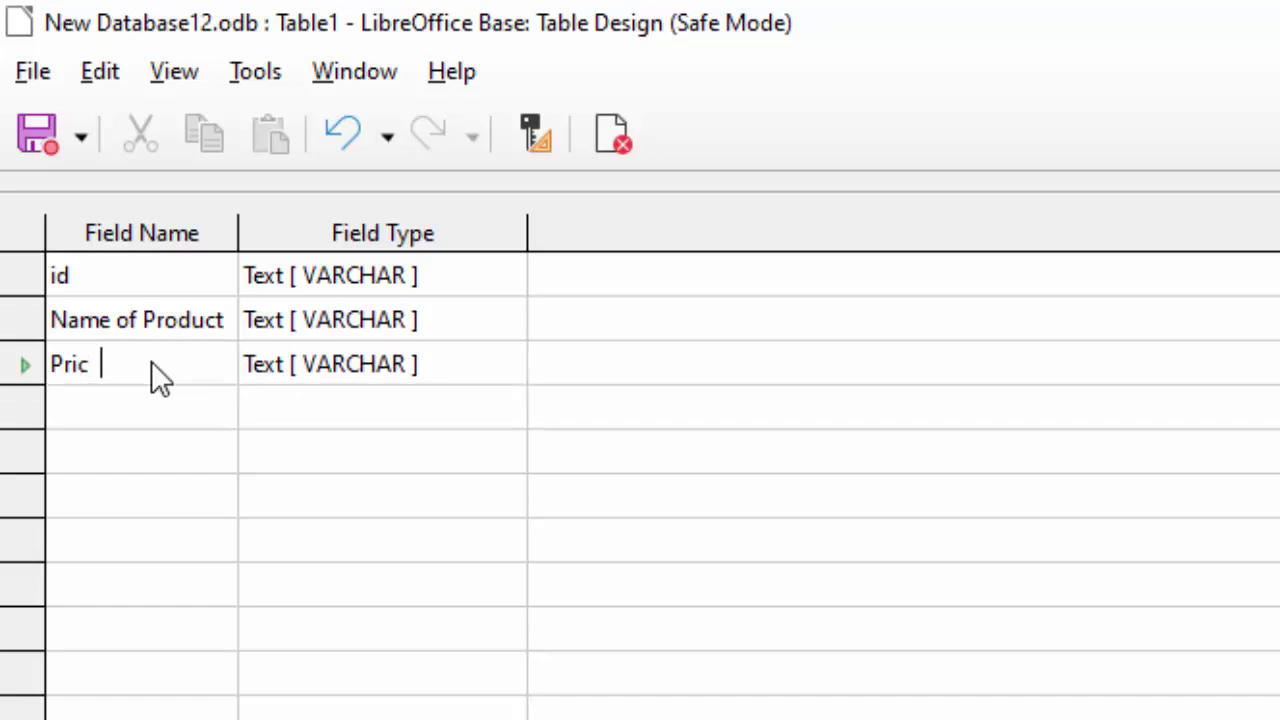
pyautogui.write('e')
pyautogui.click(506, 355)
pyautogui.click(506, 355)
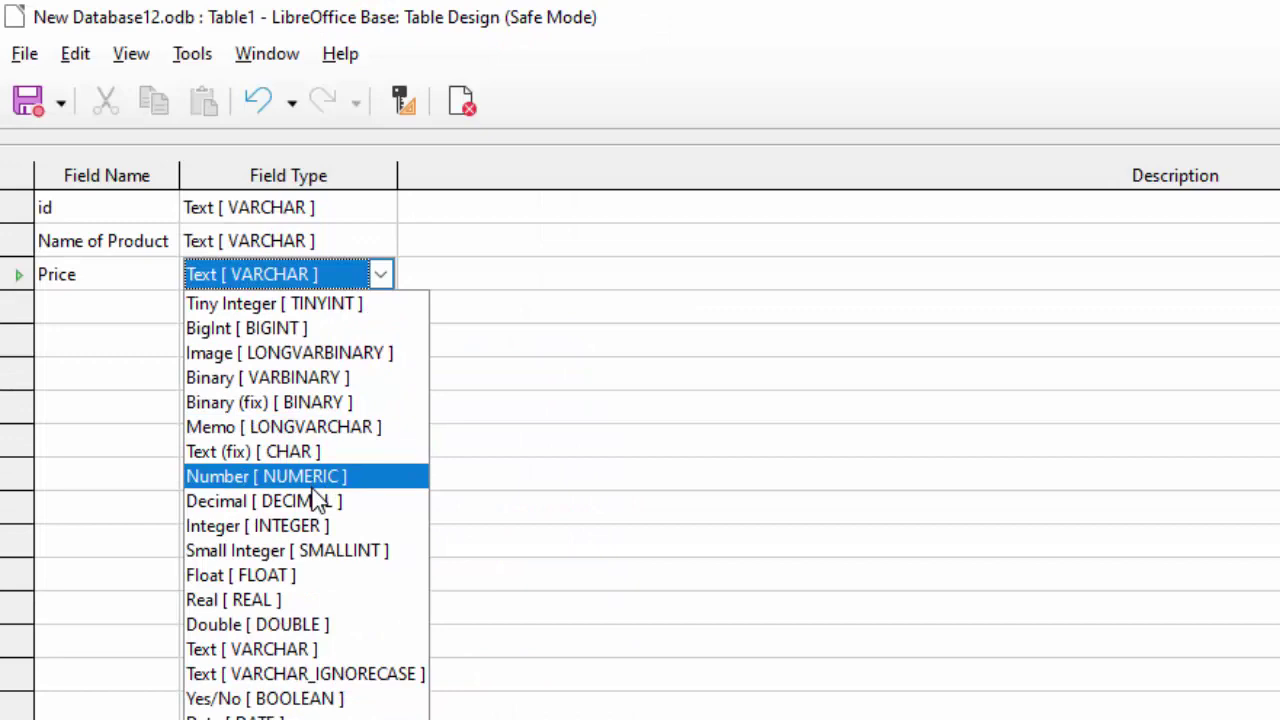
pyautogui.click(313, 486)
pyautogui.click(77, 303)
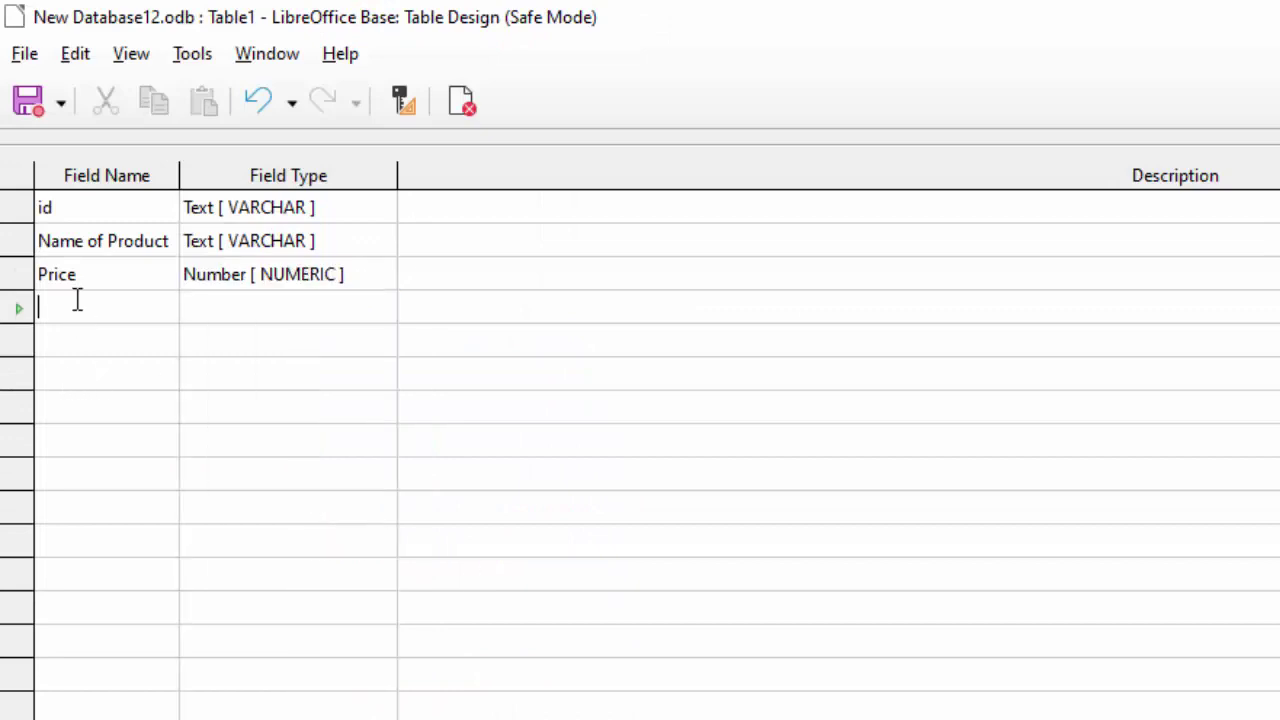
pyautogui.write('Un')
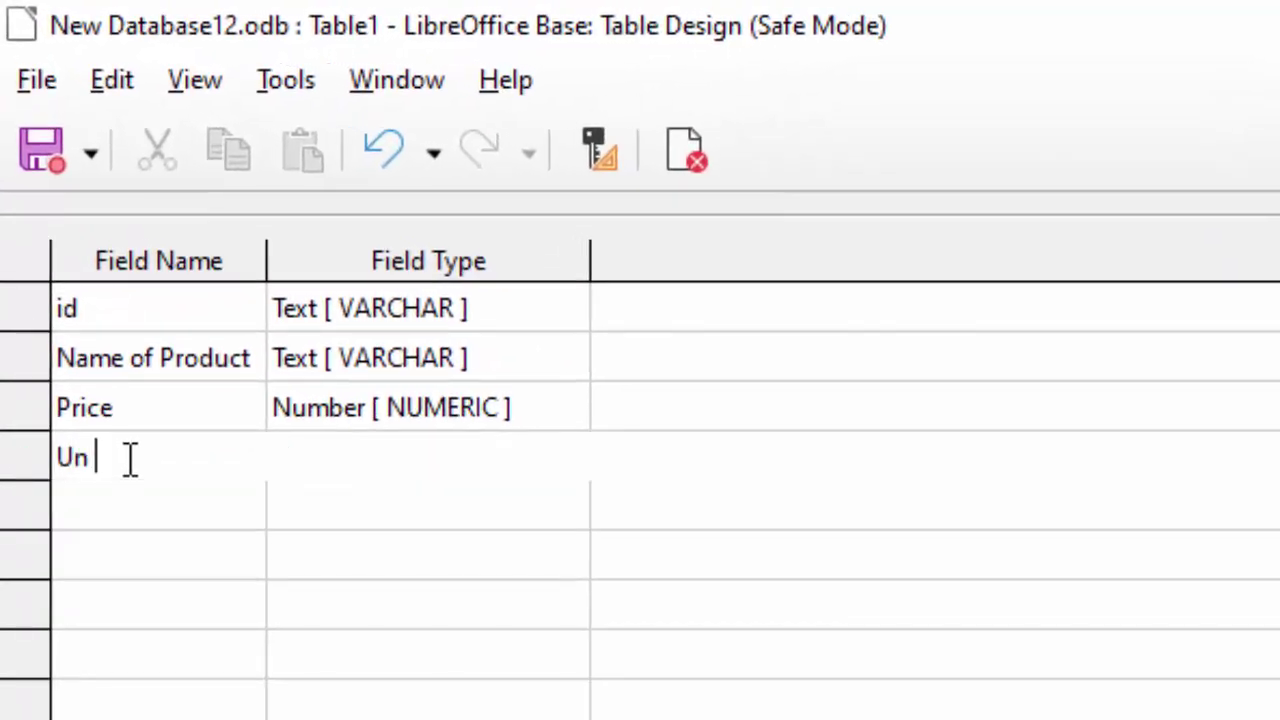
pyautogui.write('it')
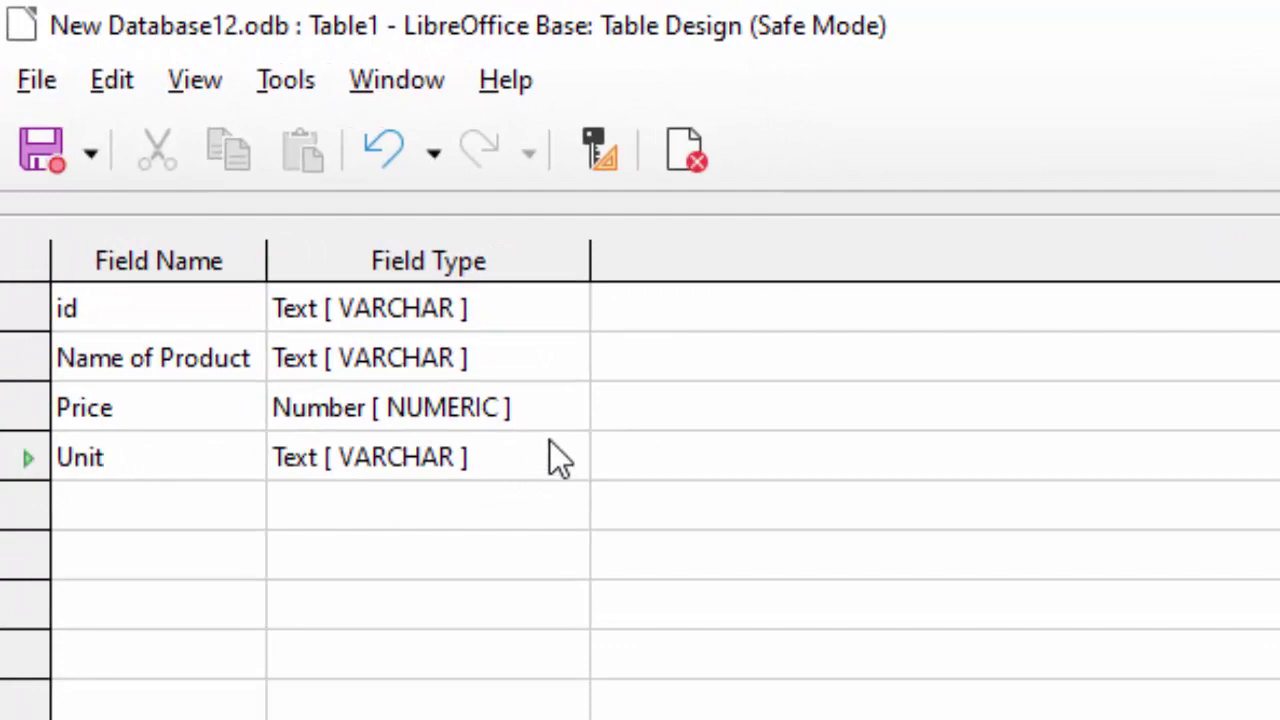
pyautogui.click(550, 450)
pyautogui.click(572, 457)
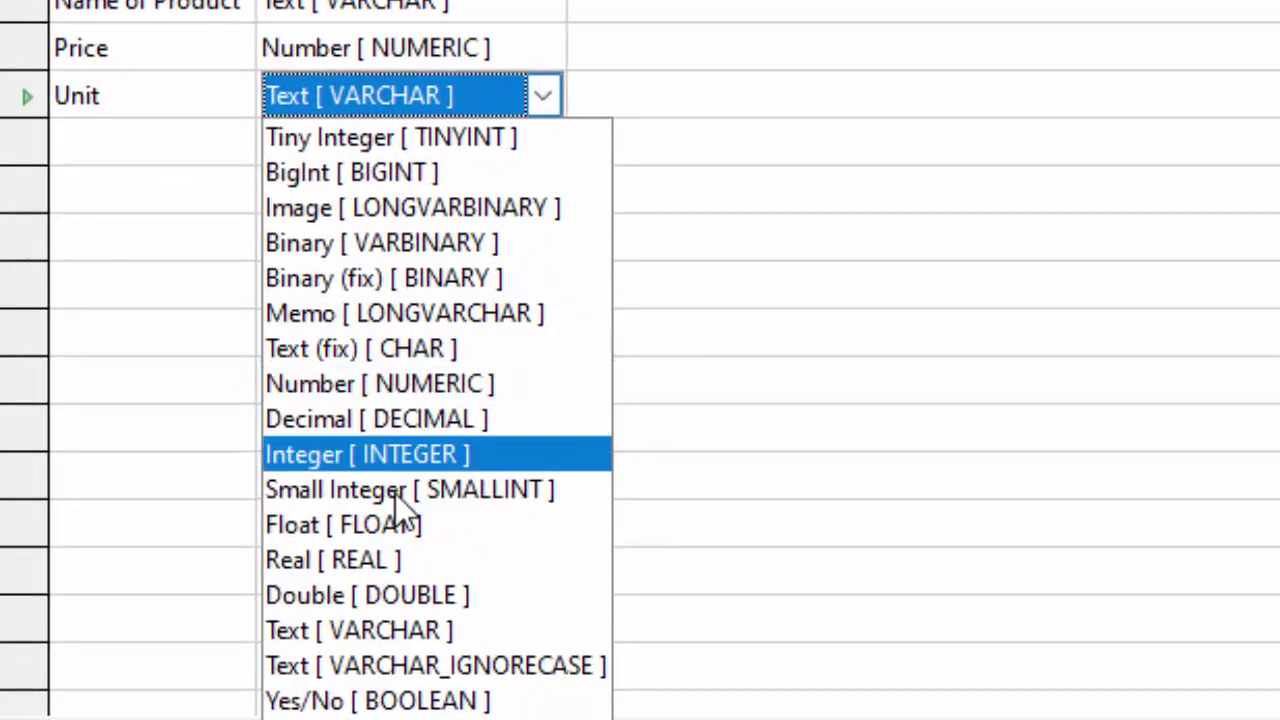
pyautogui.click(368, 530)
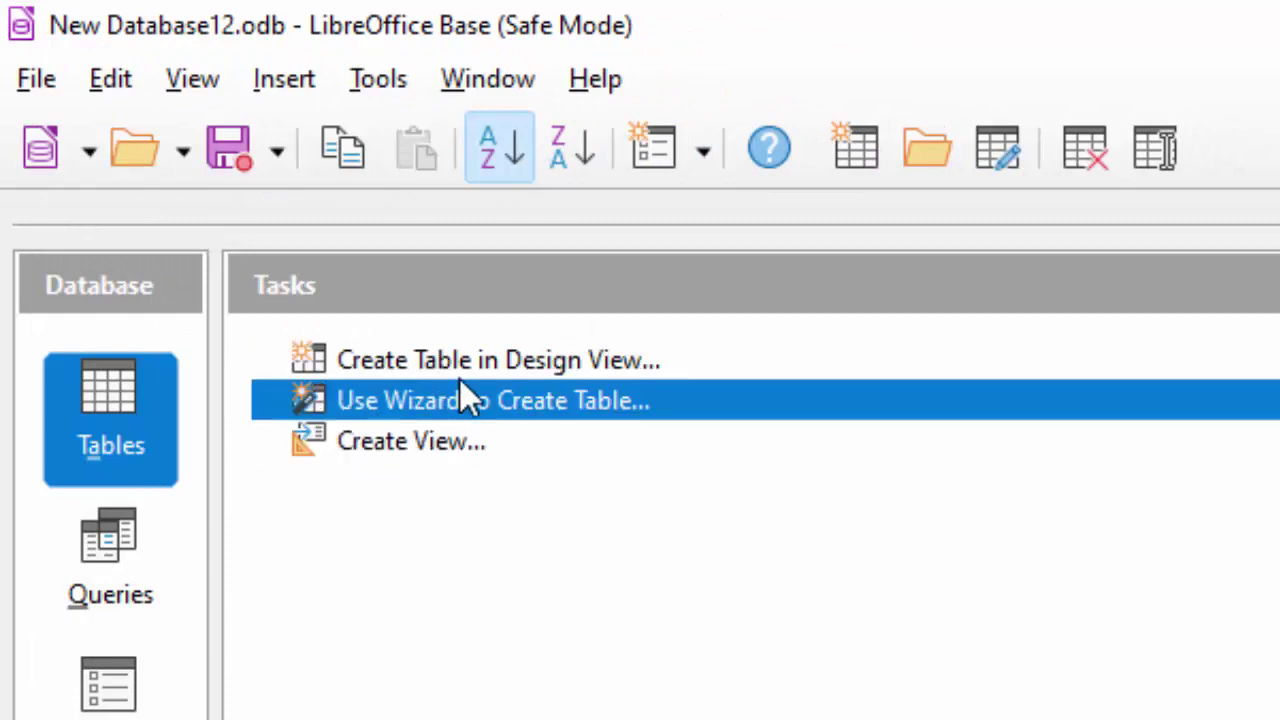
# - Start a design-view query on ProductT with Name of Product, Price and Unit
pyautogui.click(425, 350)
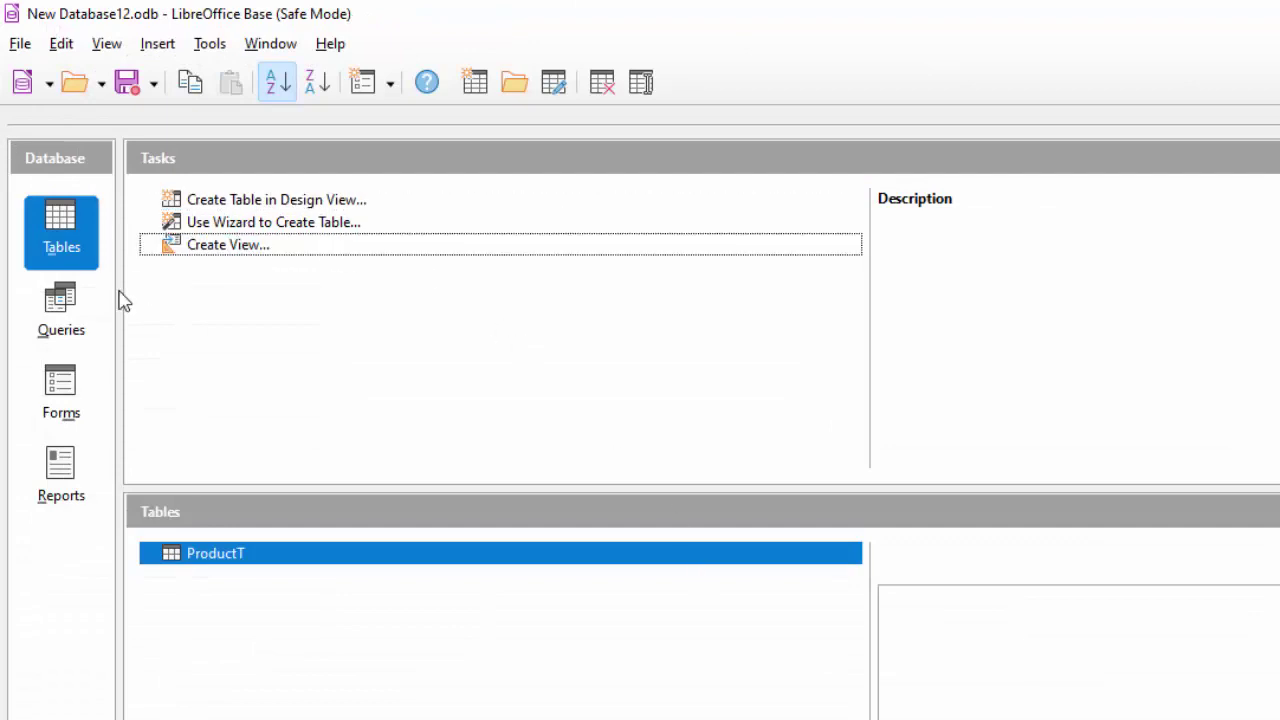
pyautogui.click(74, 312)
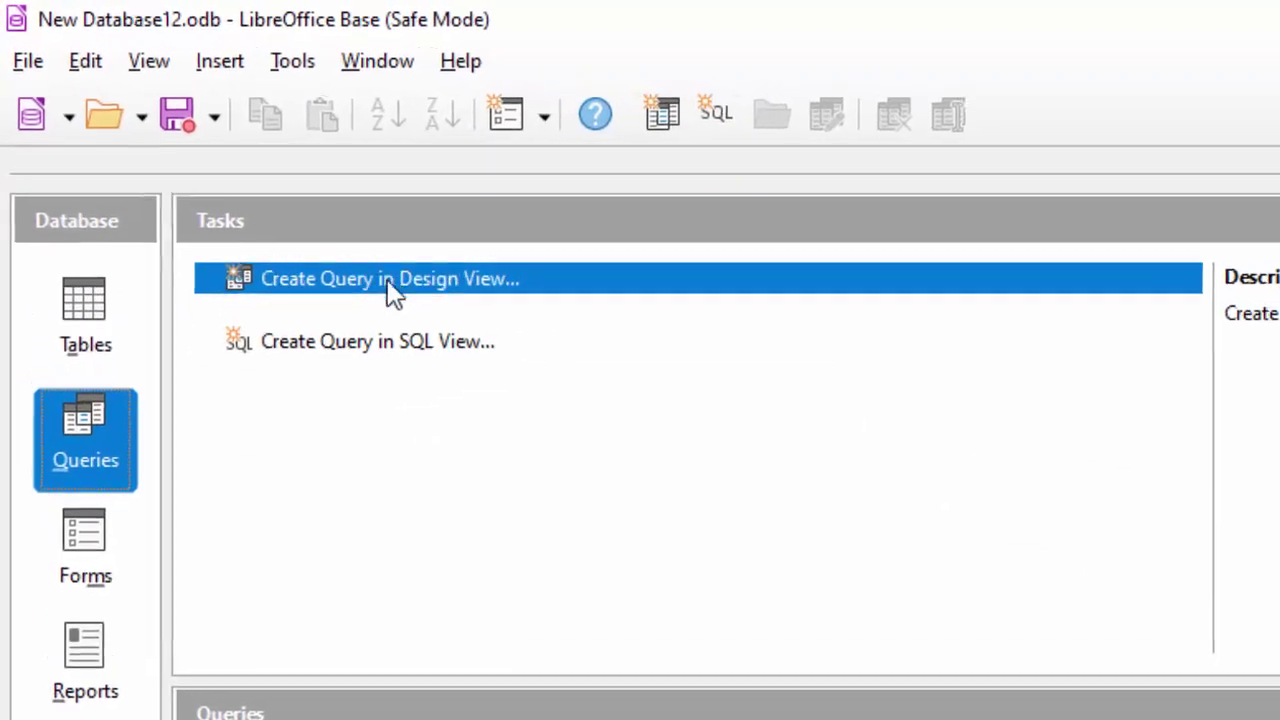
pyautogui.click(392, 285)
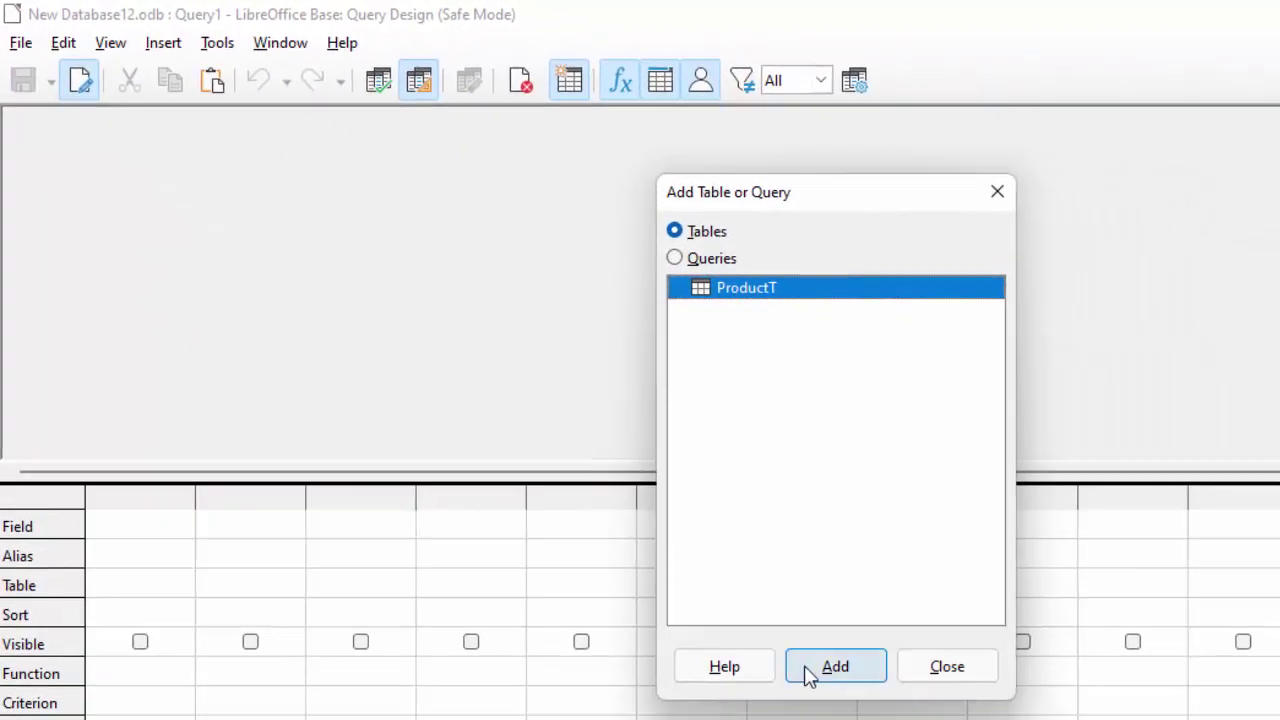
pyautogui.click(807, 669)
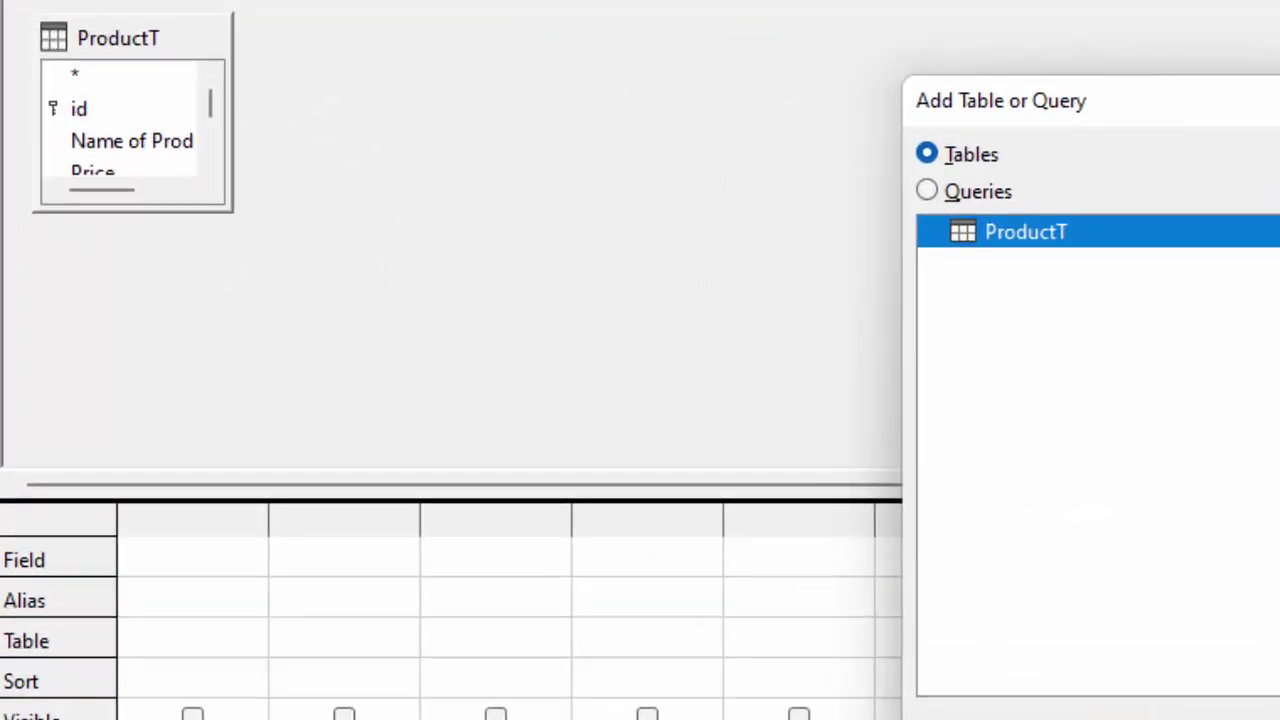
pyautogui.press('Escape')
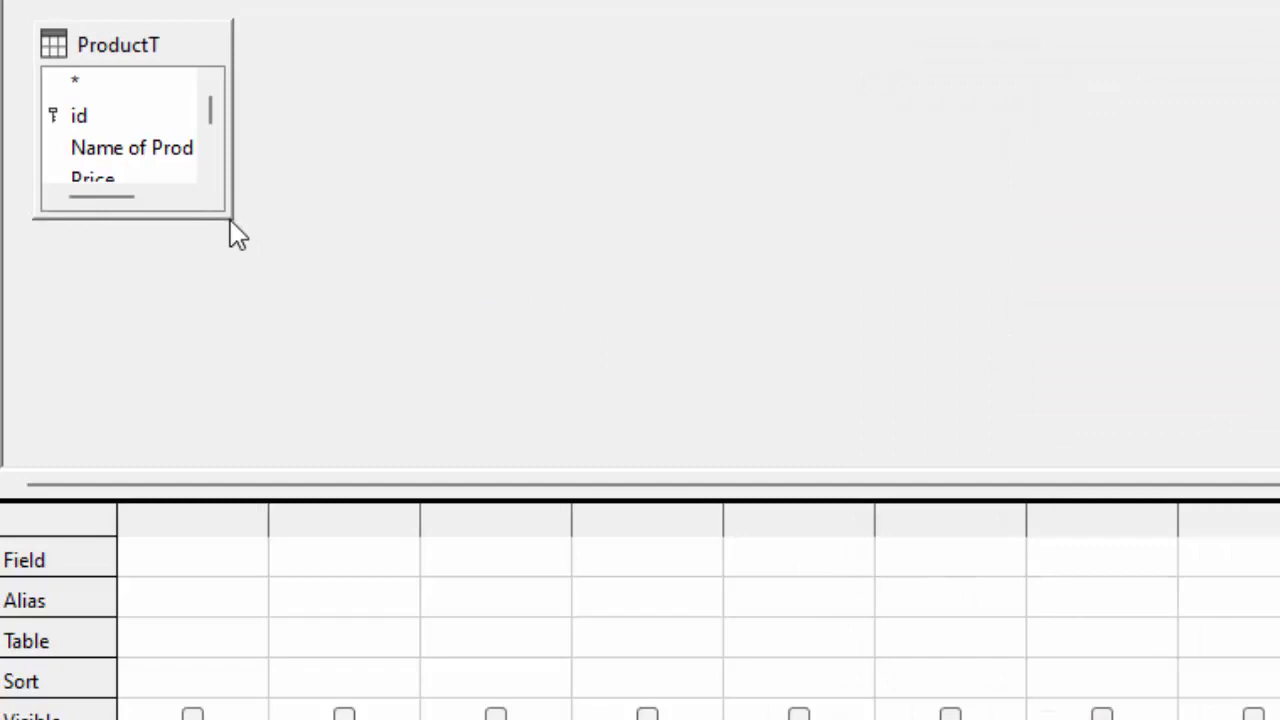
pyautogui.moveTo(232, 218); pyautogui.dragTo(297, 383)
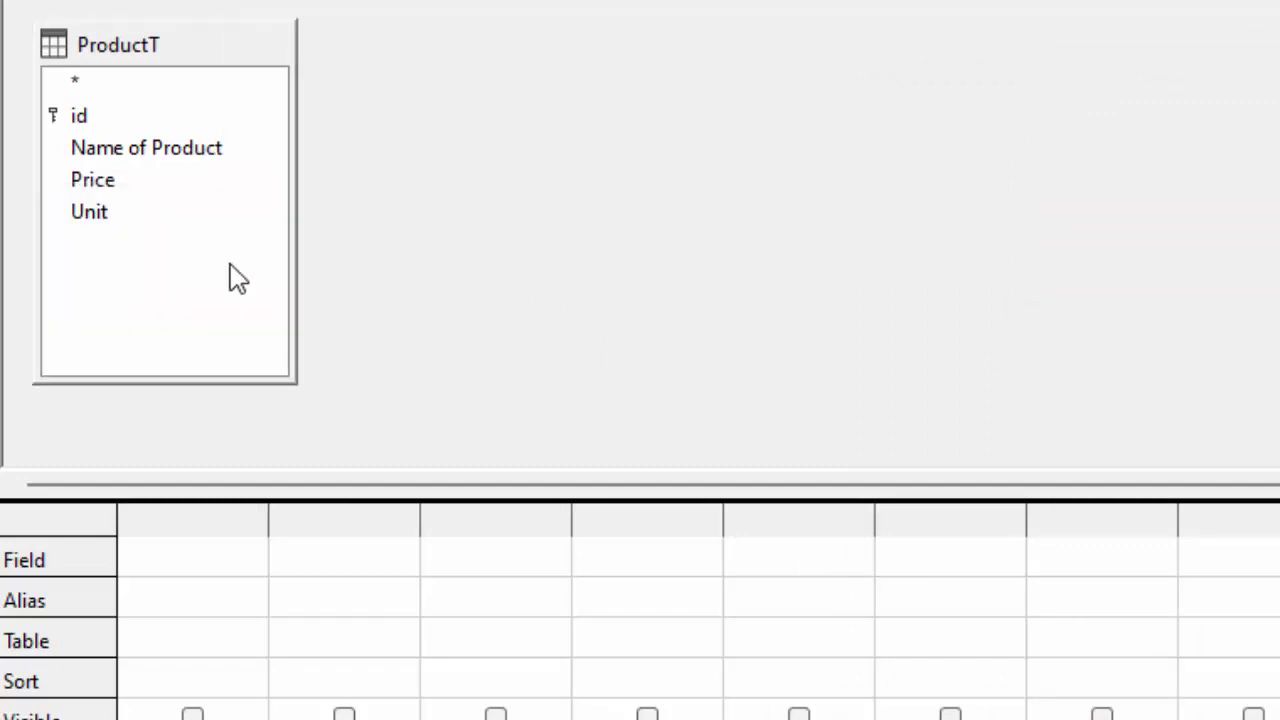
pyautogui.doubleClick(135, 150)
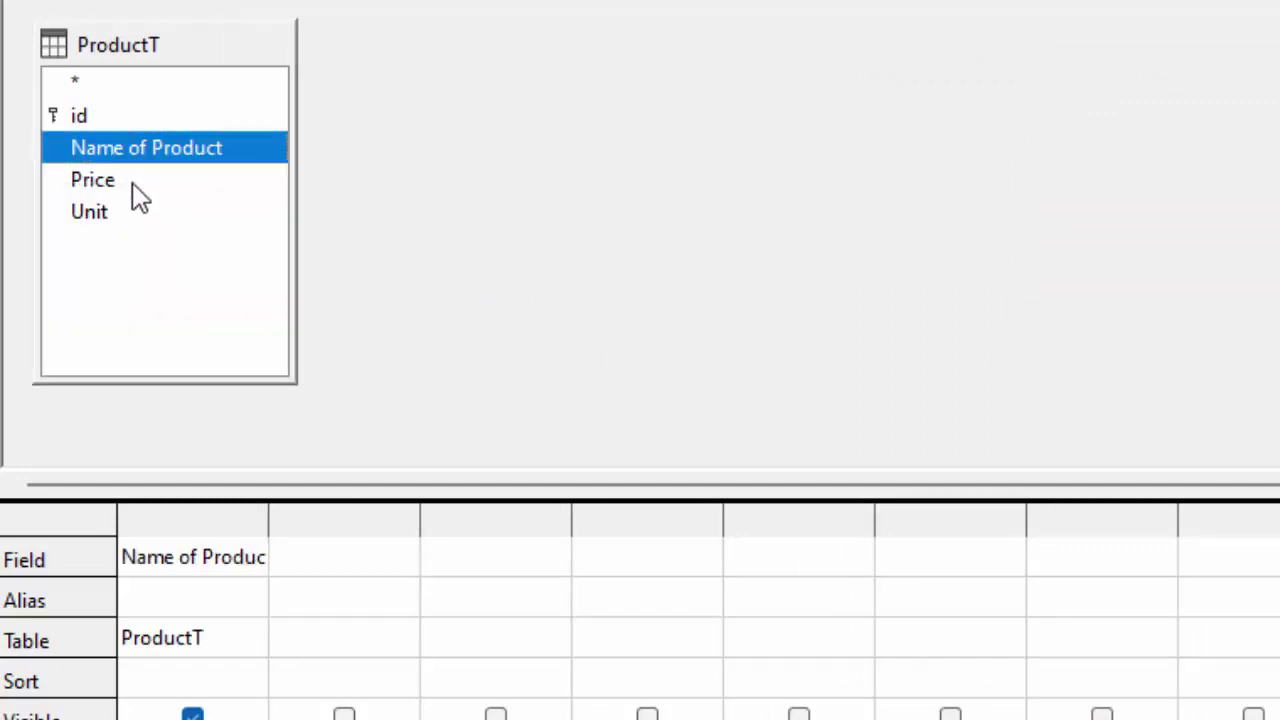
pyautogui.doubleClick(137, 195)
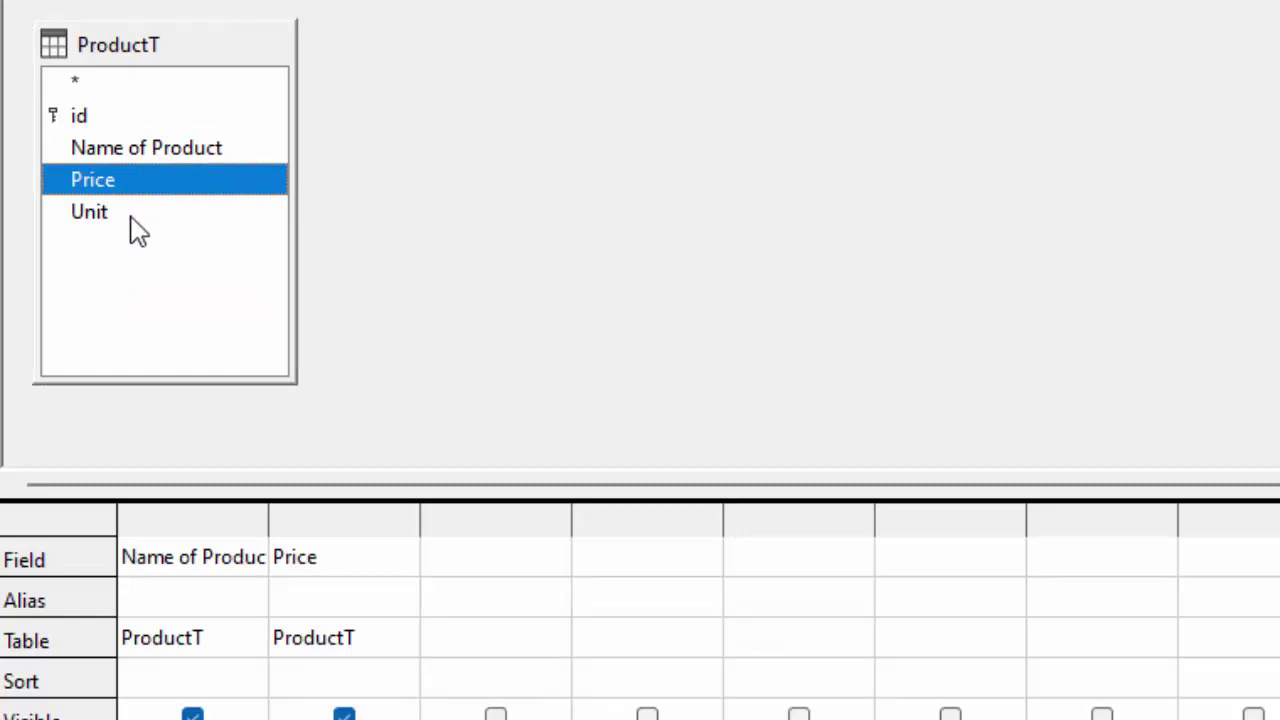
pyautogui.doubleClick(137, 215)
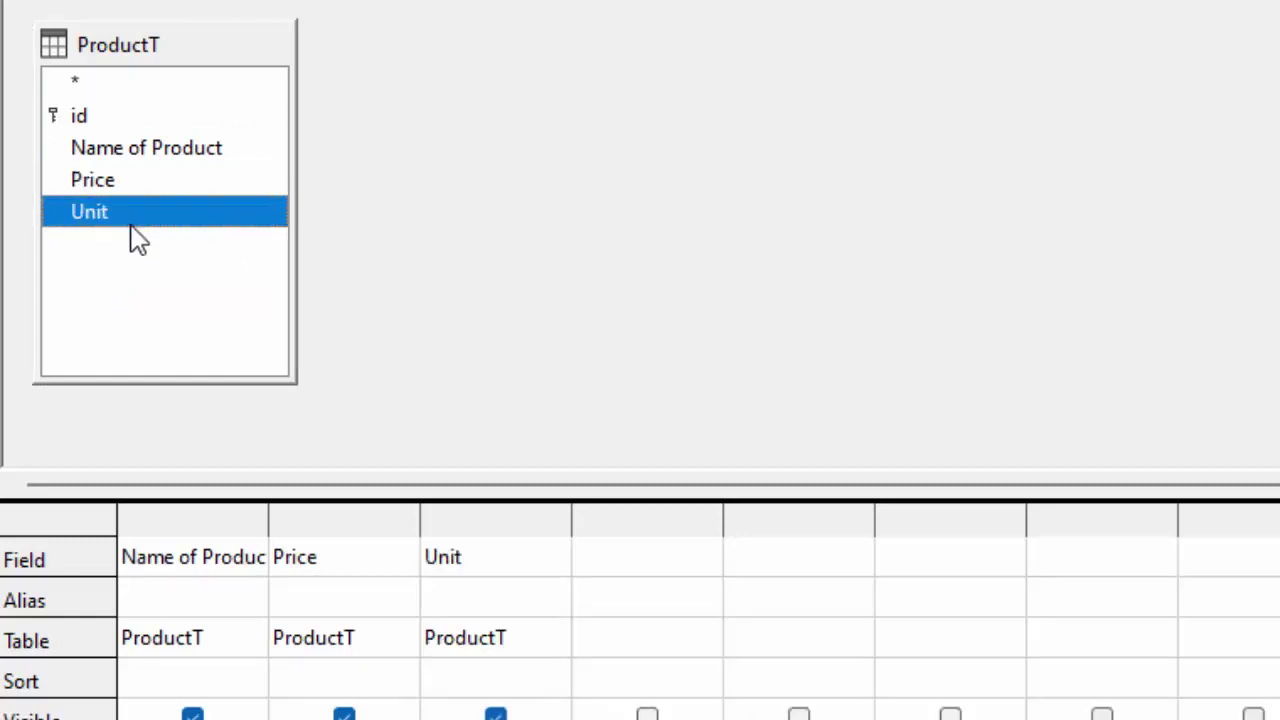
# - Add a calculated "Price"*"Unit" column and begin its alias Total
pyautogui.click(641, 594)
pyautogui.write('"Price" * "Unit"')
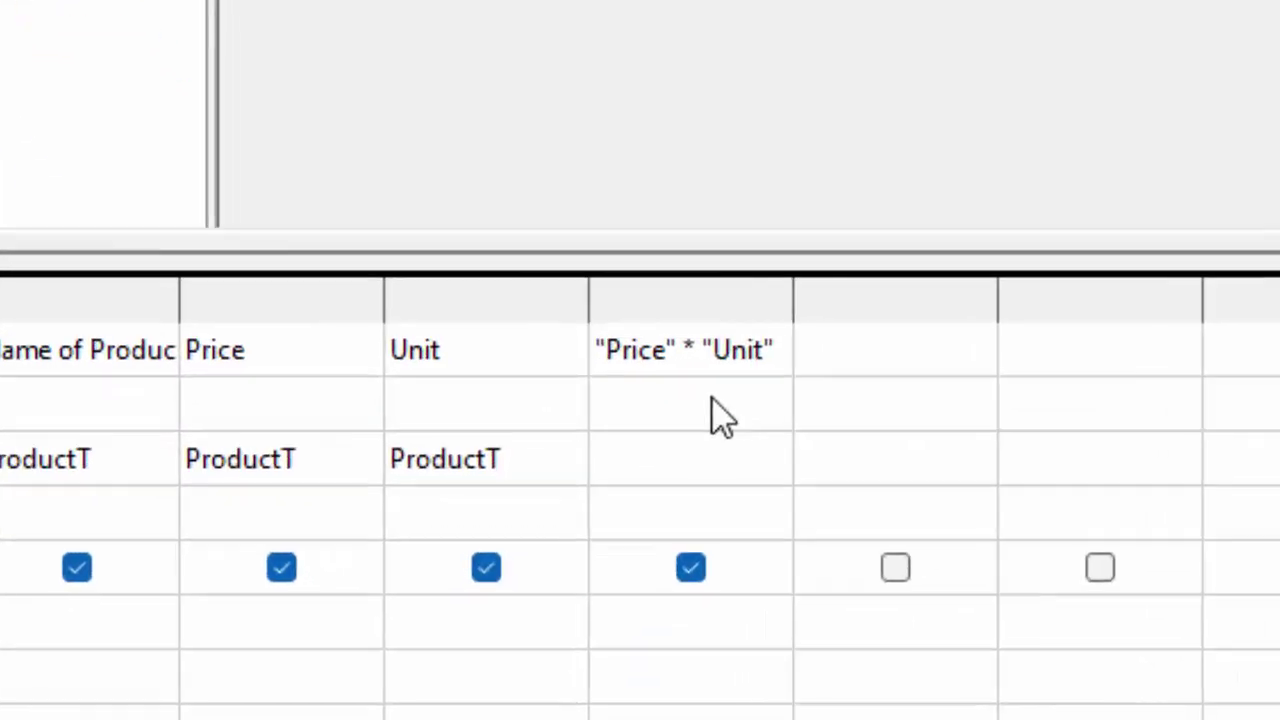
pyautogui.click(722, 418)
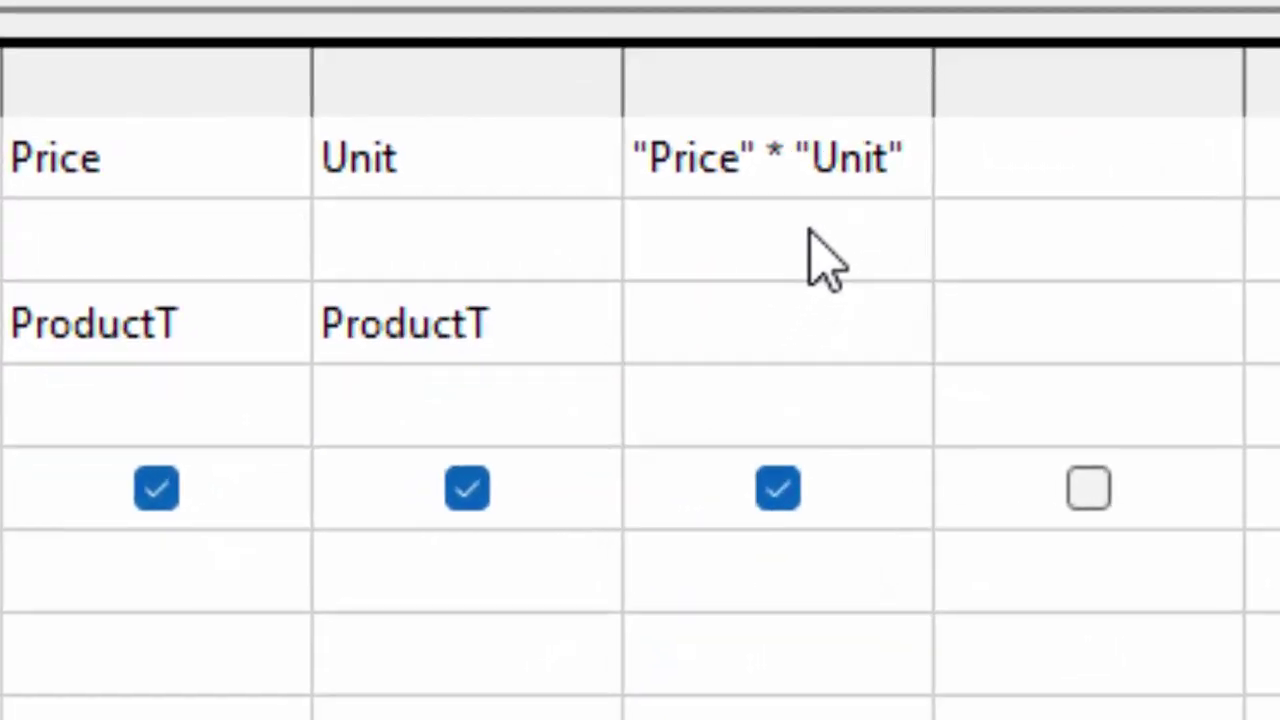
pyautogui.write('Tota')
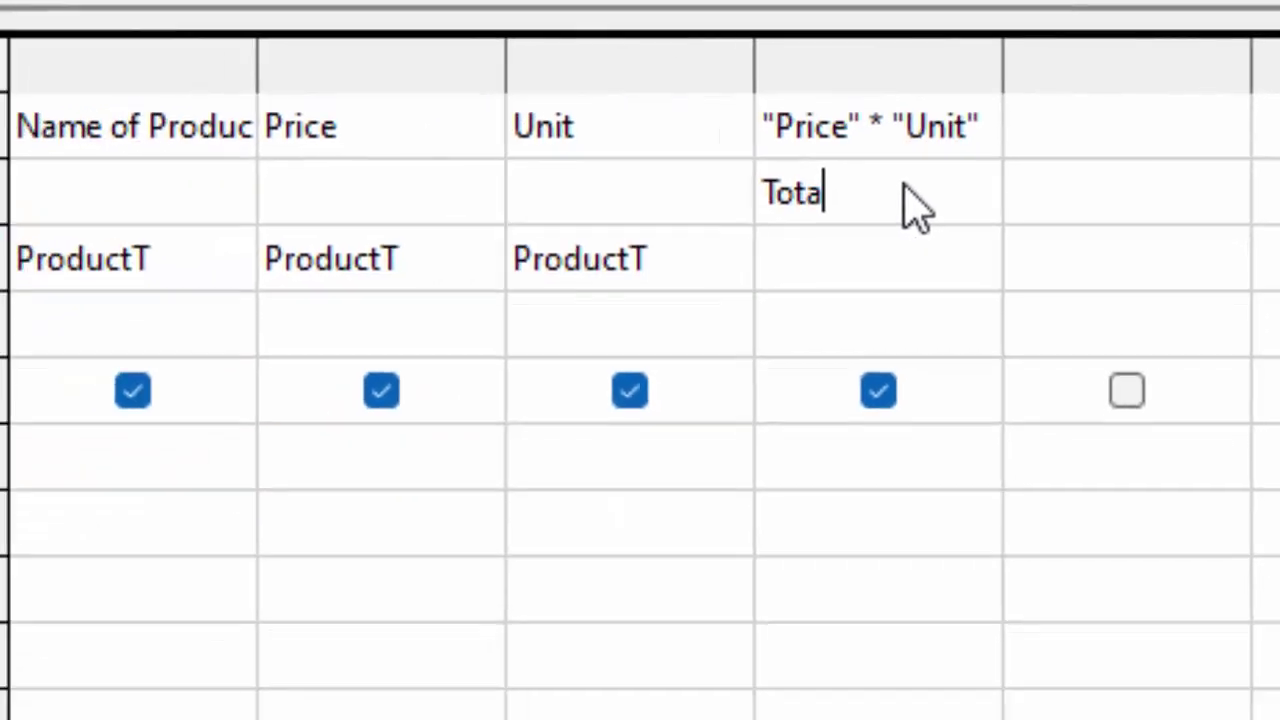
pyautogui.write('l')
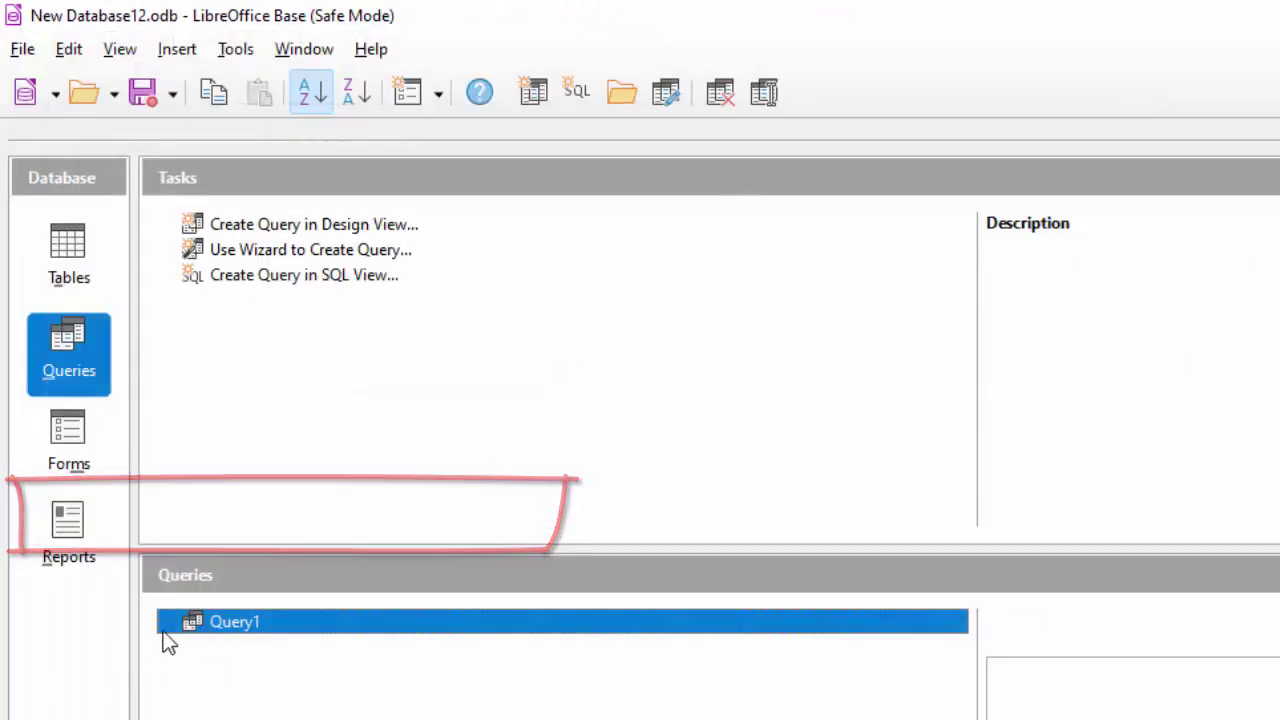
# - Run Query1 to confirm Totals of 250 and 200, then return to the Tables section
pyautogui.doubleClick(223, 626)
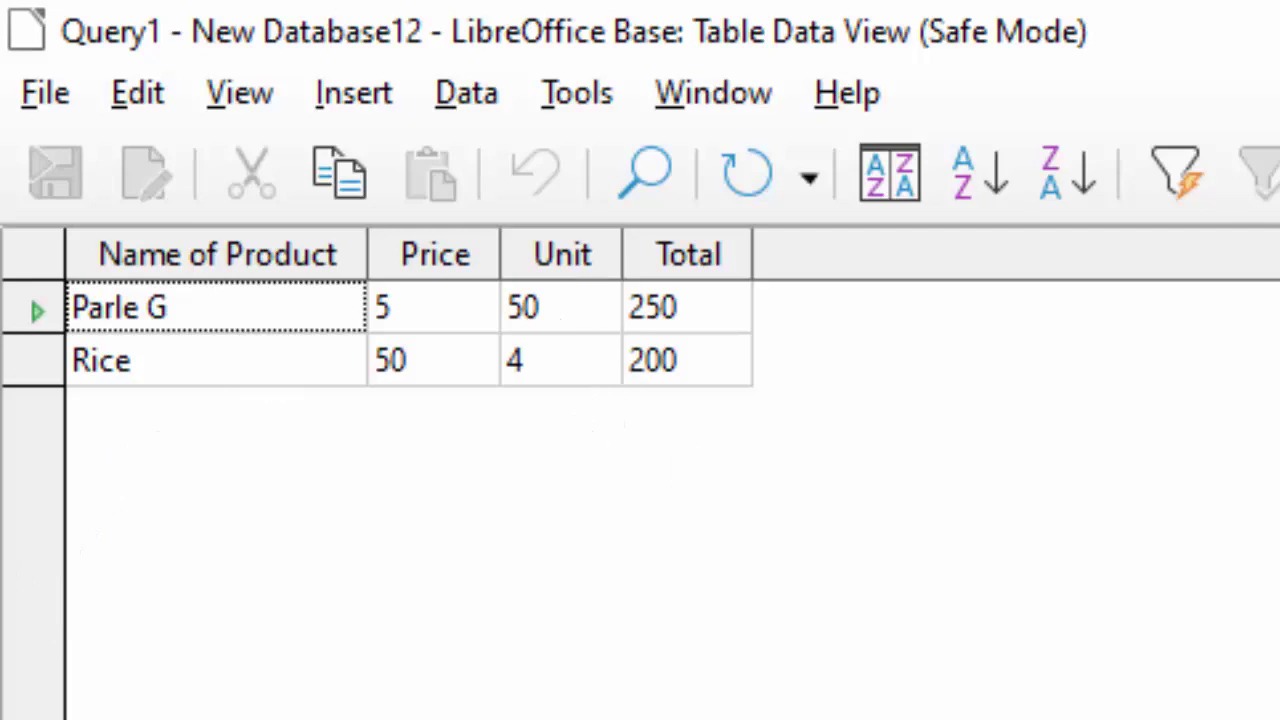
pyautogui.hotkey('ctrl', 'w')
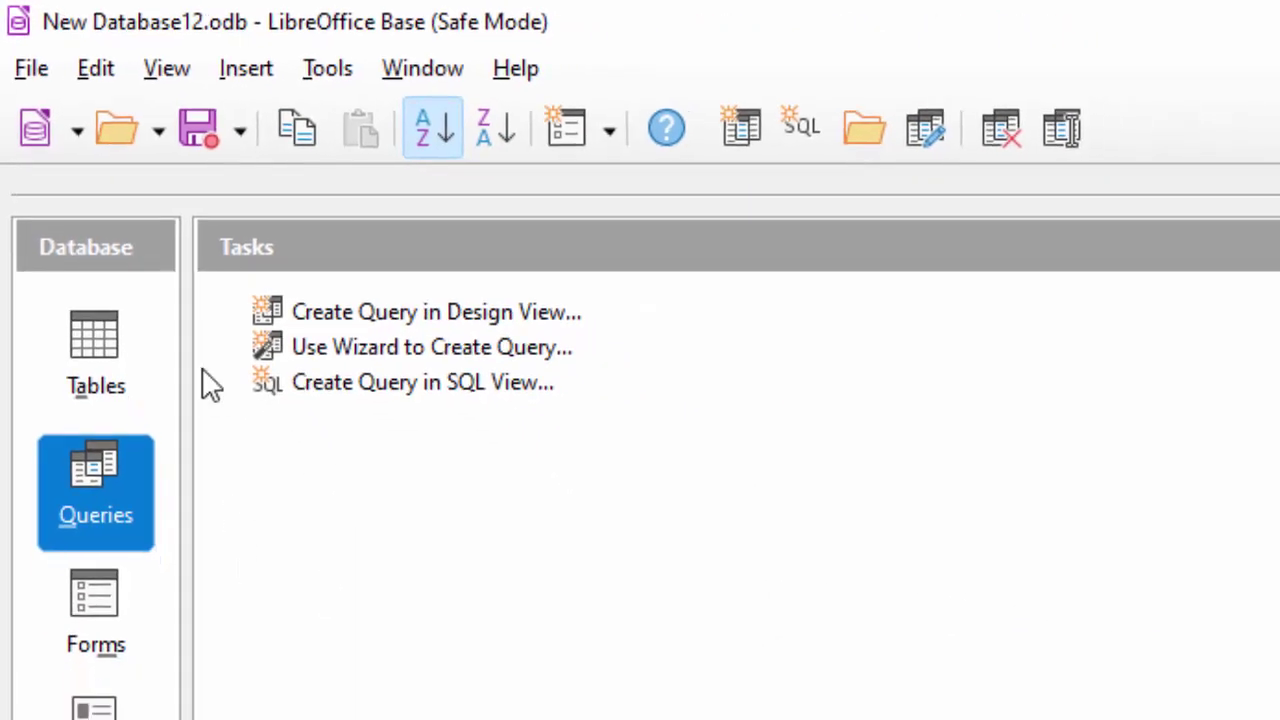
pyautogui.click(127, 345)
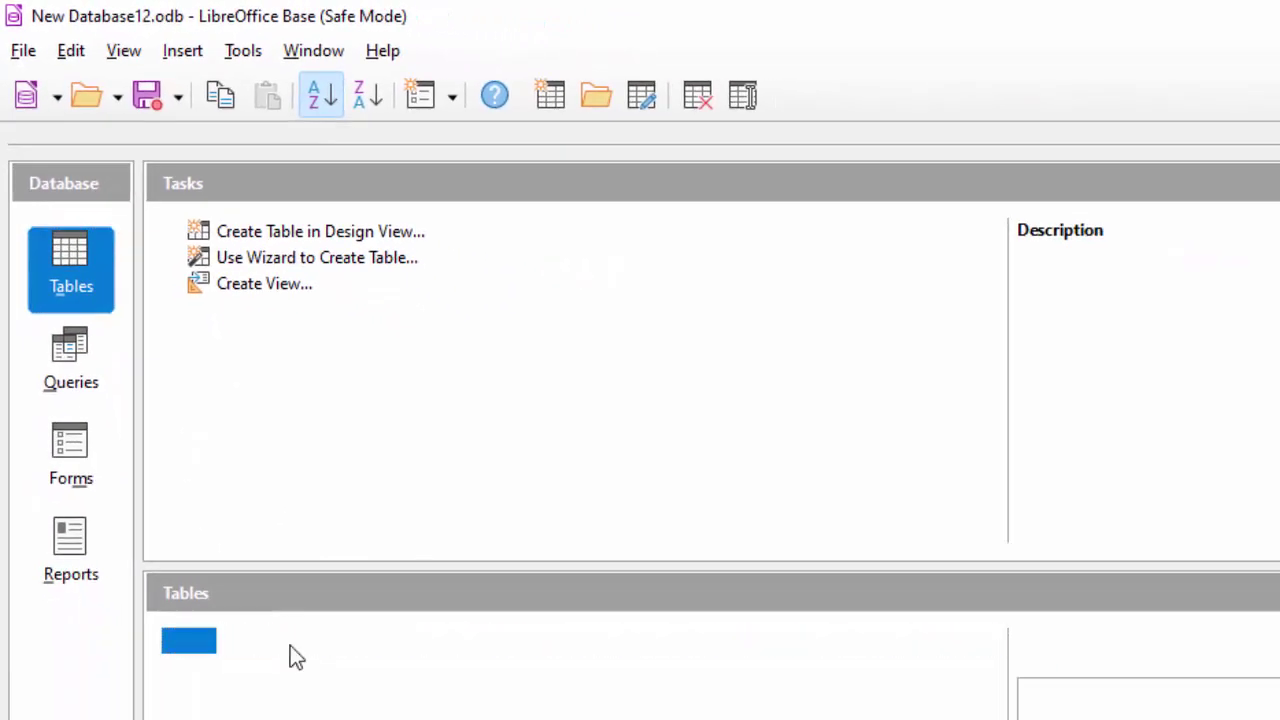
# - Add Pulse to ProductT with price 120, unit 5 and id 3
pyautogui.doubleClick(290, 645)
pyautogui.click(122, 222)
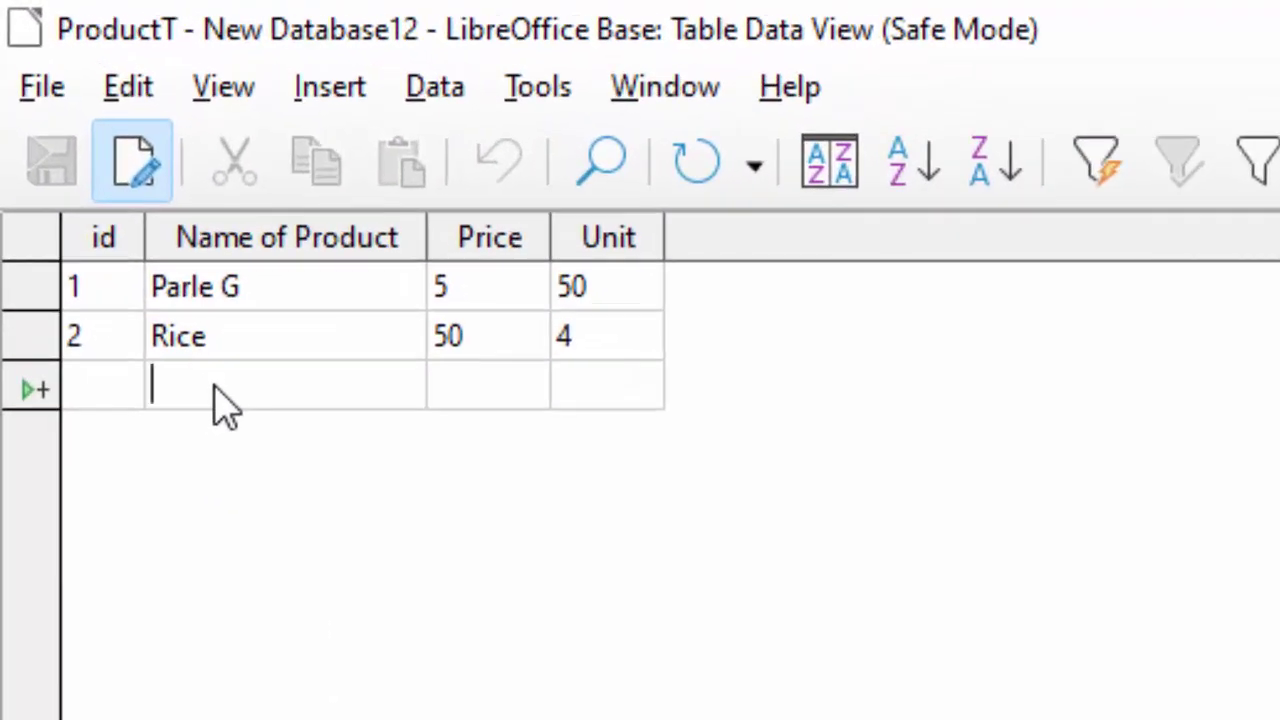
pyautogui.write('Pulse')
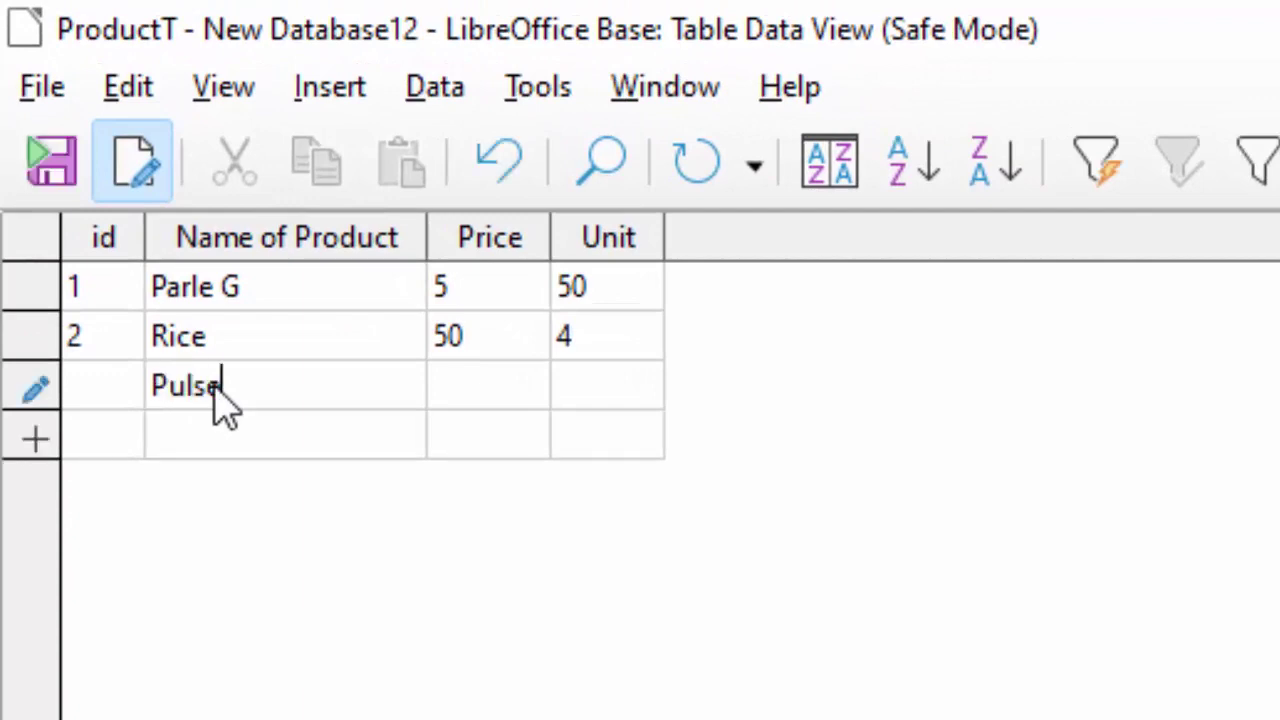
pyautogui.press('Tab')
pyautogui.write('120')
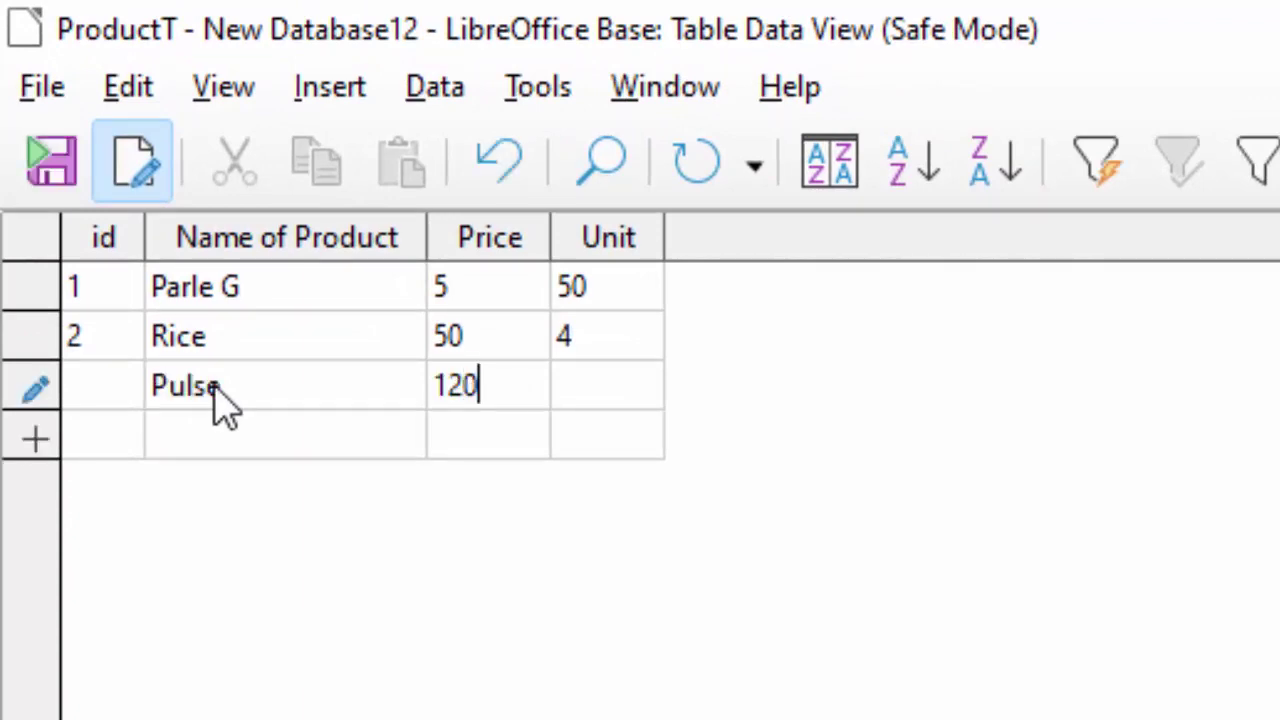
pyautogui.press('Tab')
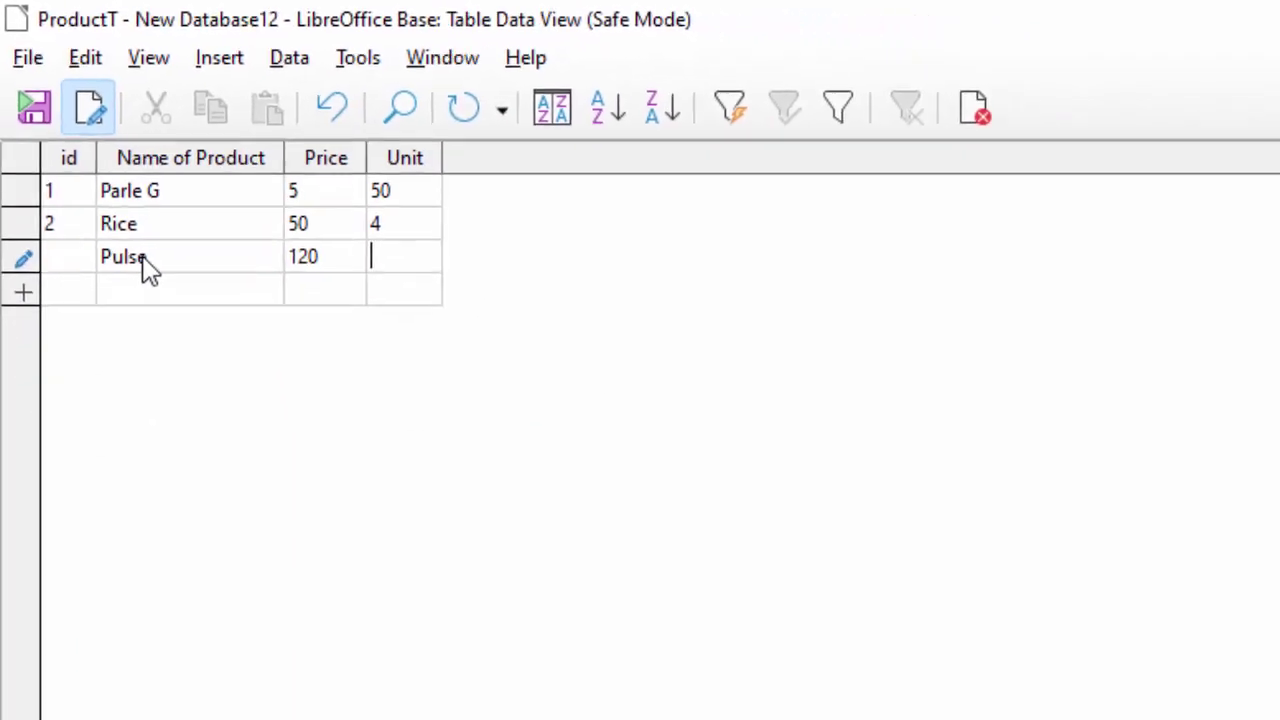
pyautogui.write('5')
pyautogui.press('Tab')
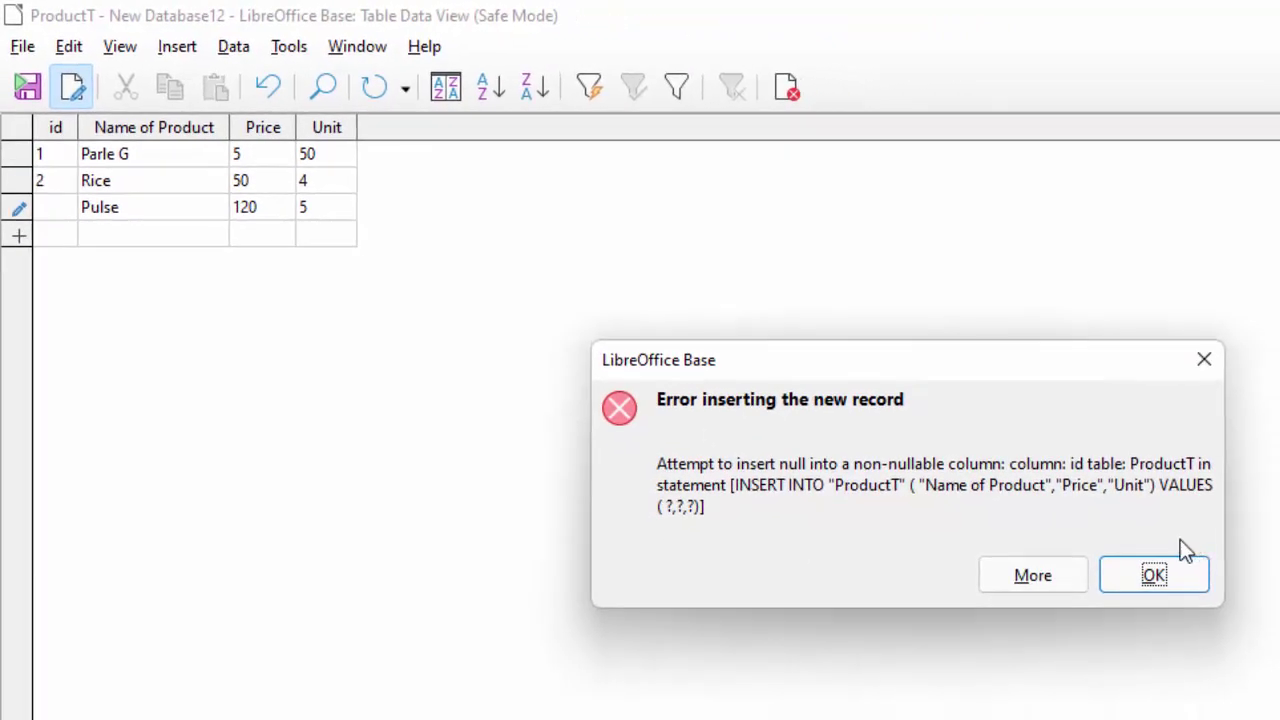
pyautogui.click(1180, 565)
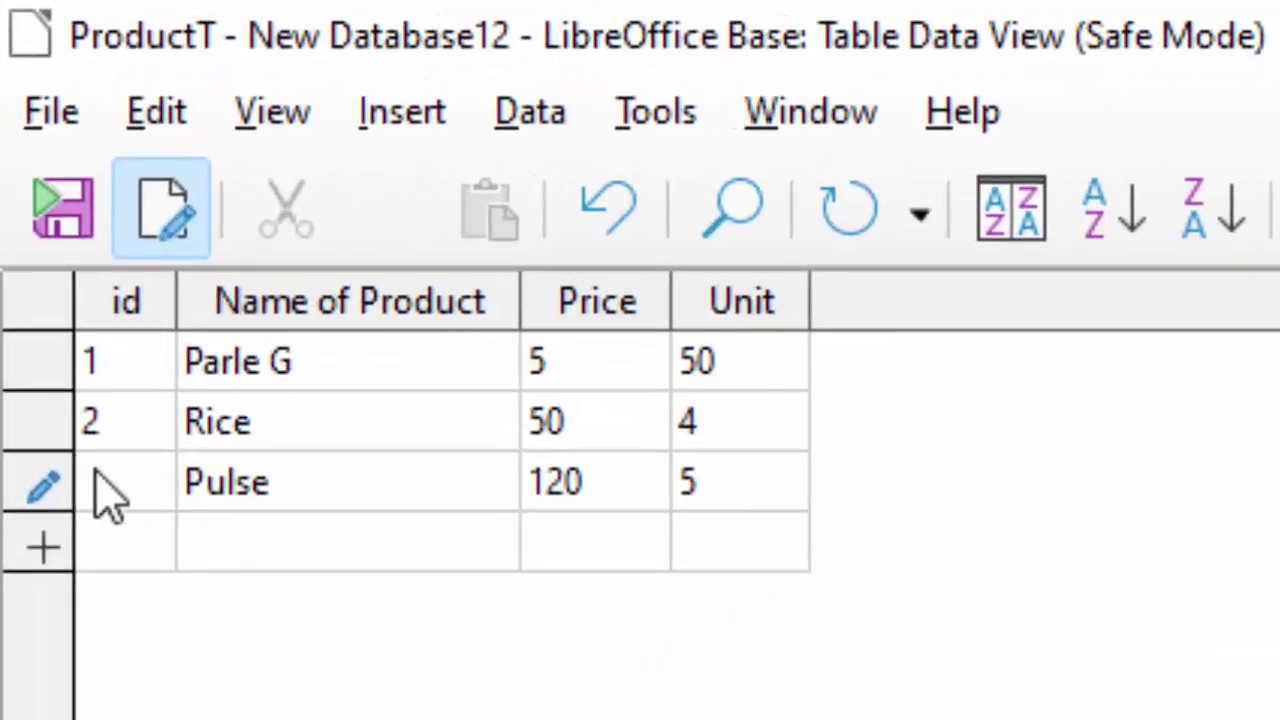
pyautogui.click(108, 485)
pyautogui.write('3')
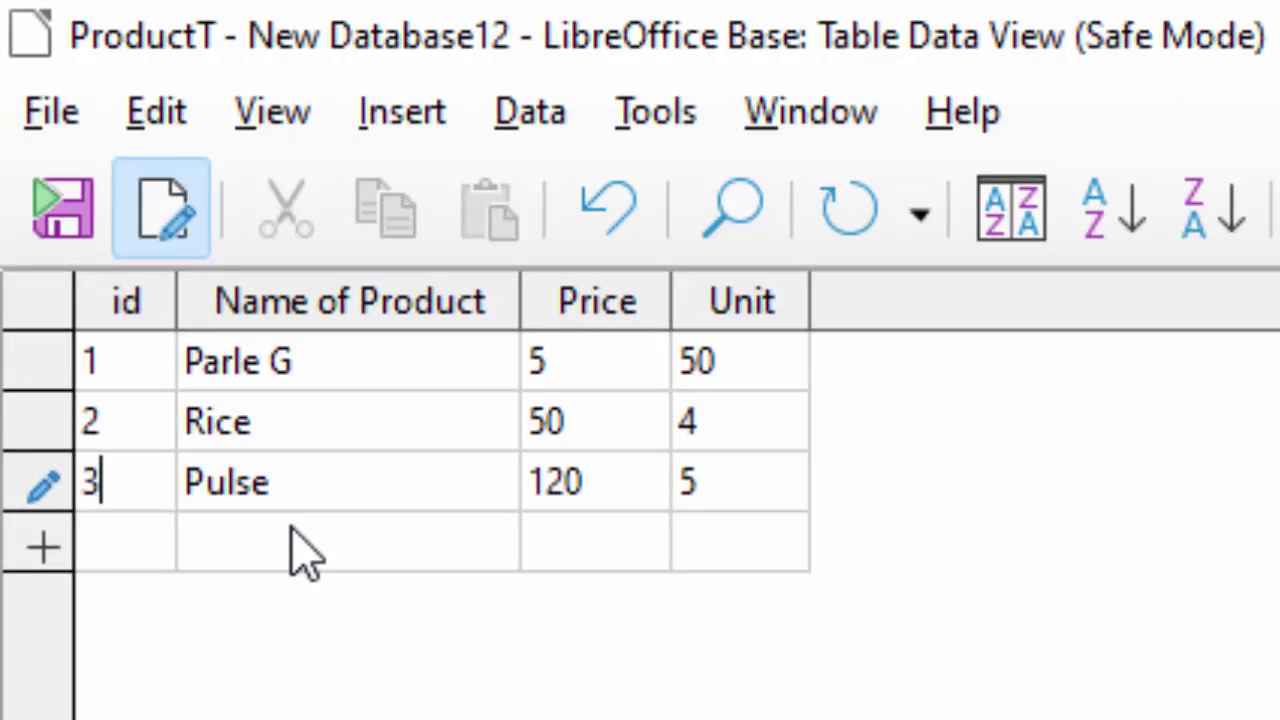
# - Add Hing as record 4 with price 100 and unit 5, then close the table
pyautogui.click(129, 560)
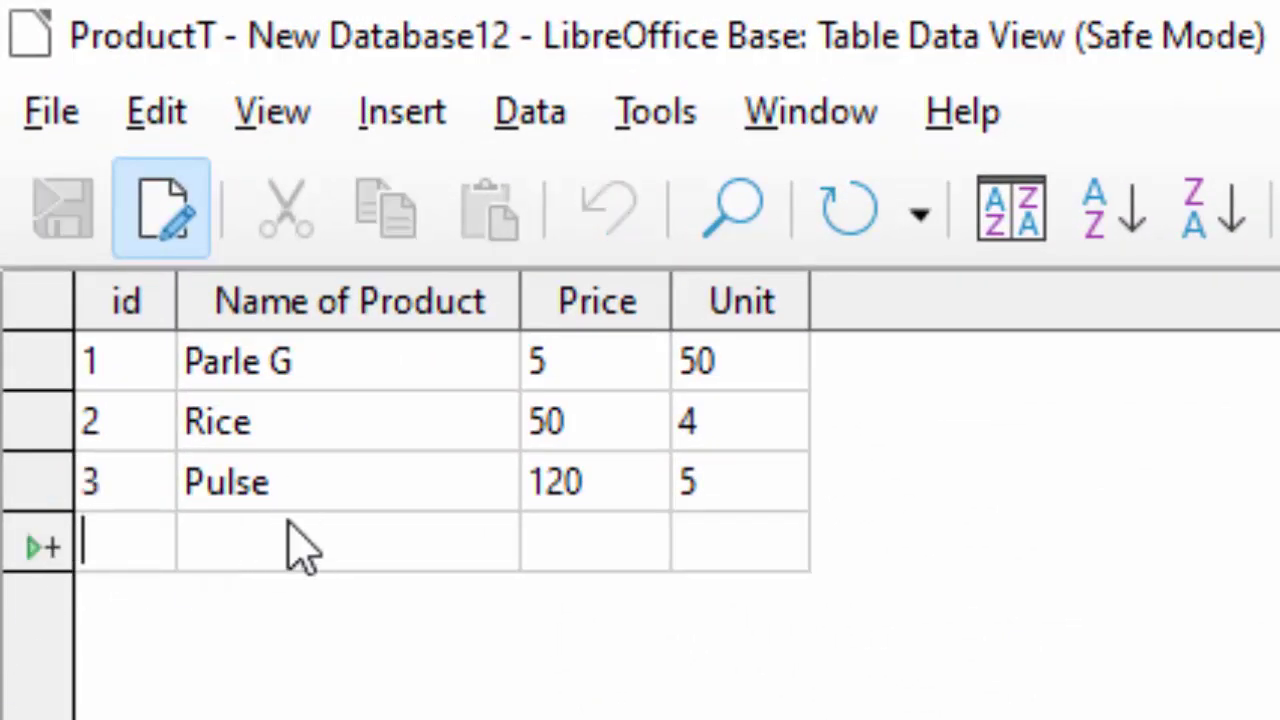
pyautogui.write('4')
pyautogui.press('Tab')
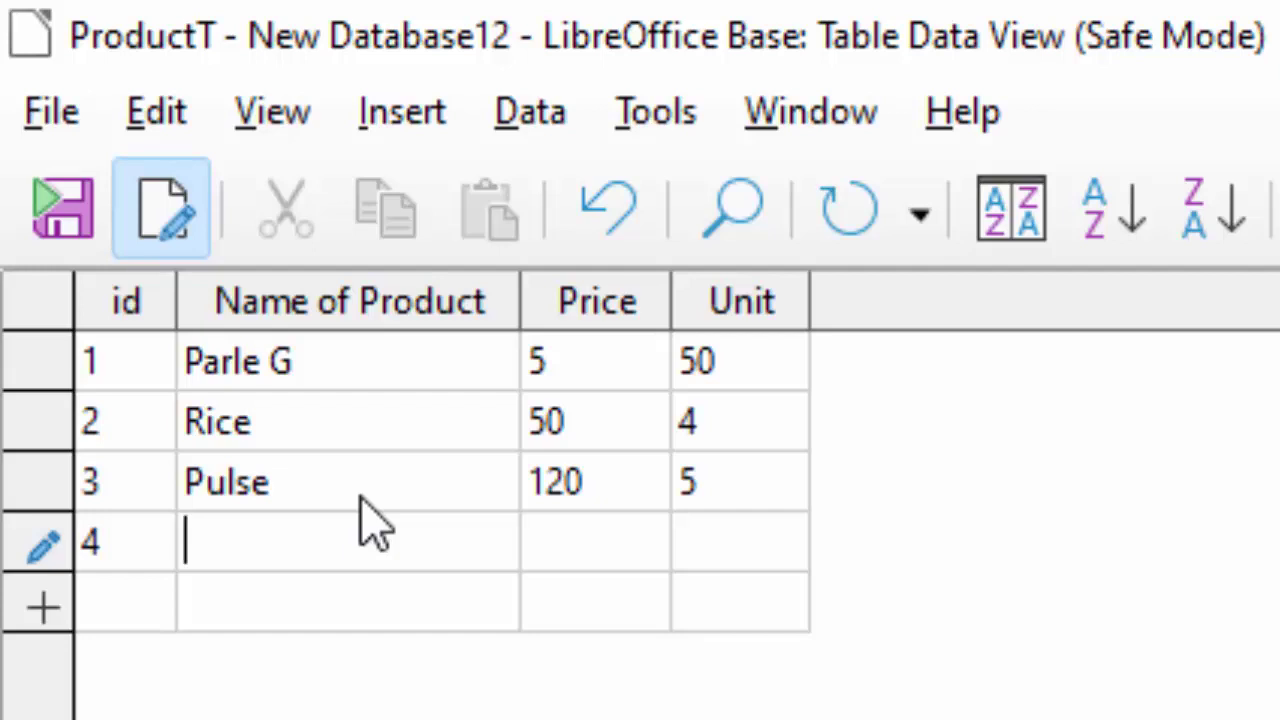
pyautogui.write('Hing')
pyautogui.press('Tab')
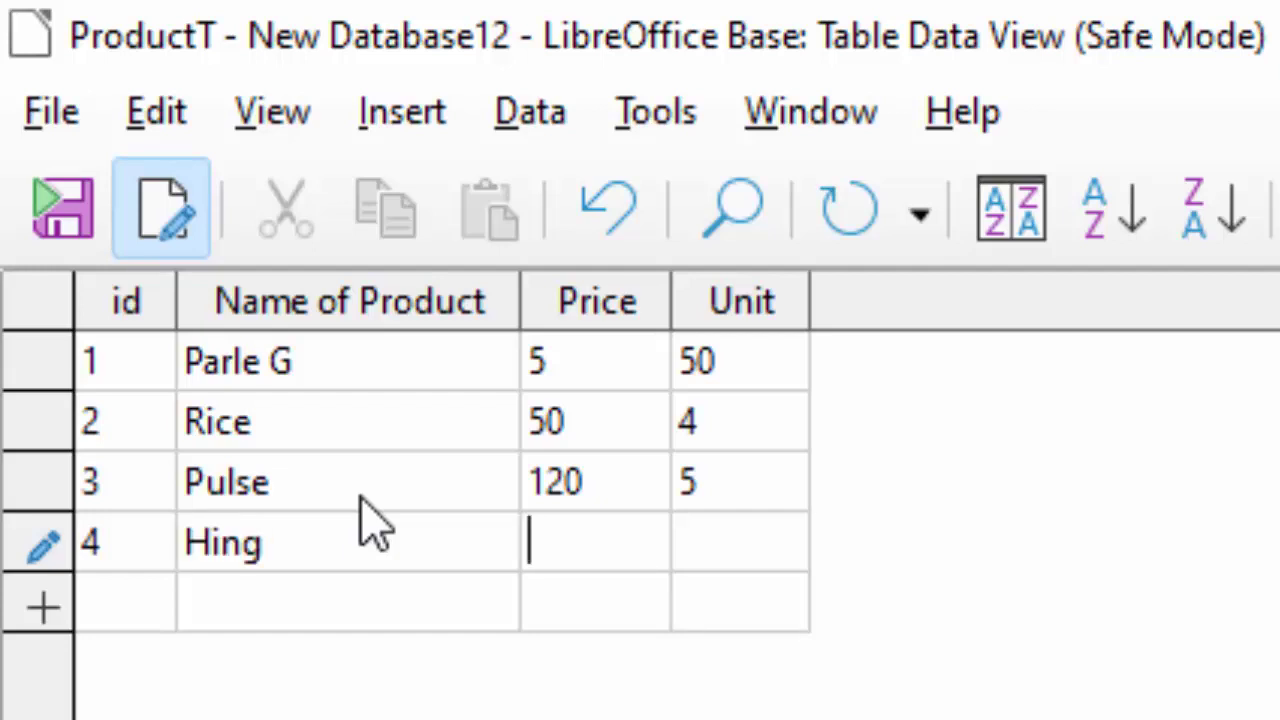
pyautogui.write('100')
pyautogui.press('Tab')
pyautogui.write('5')
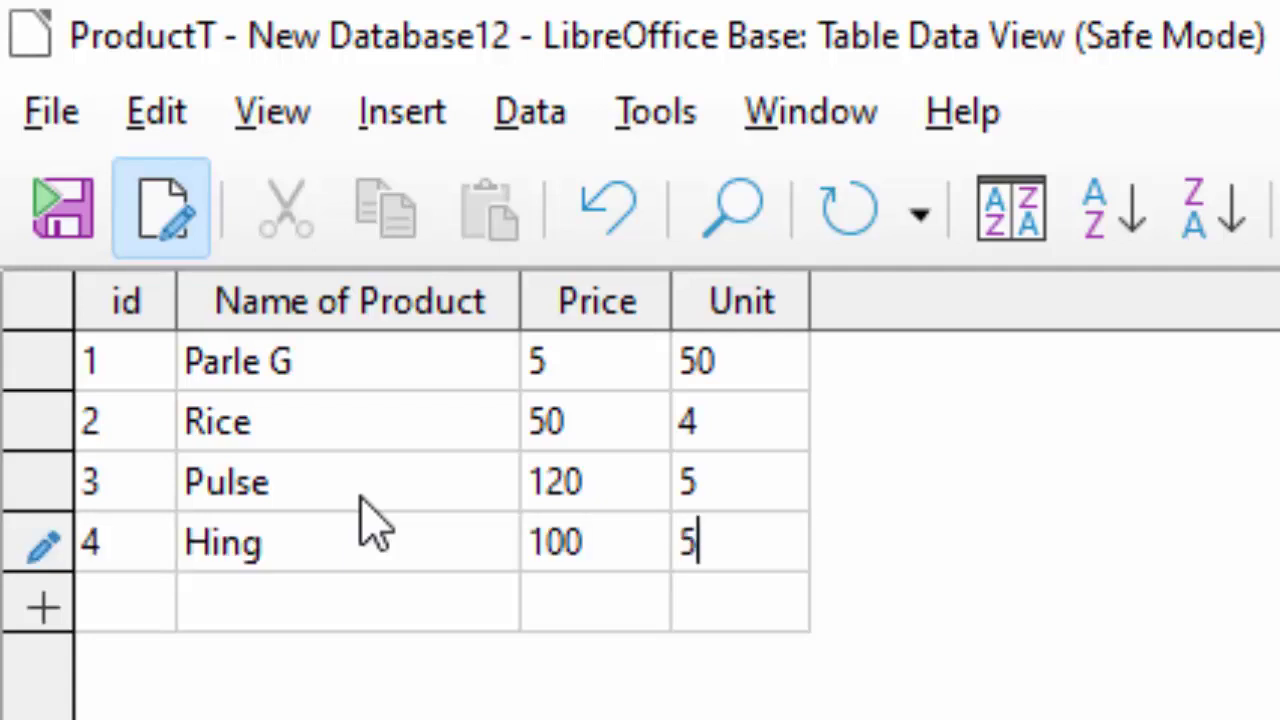
pyautogui.press('Tab')
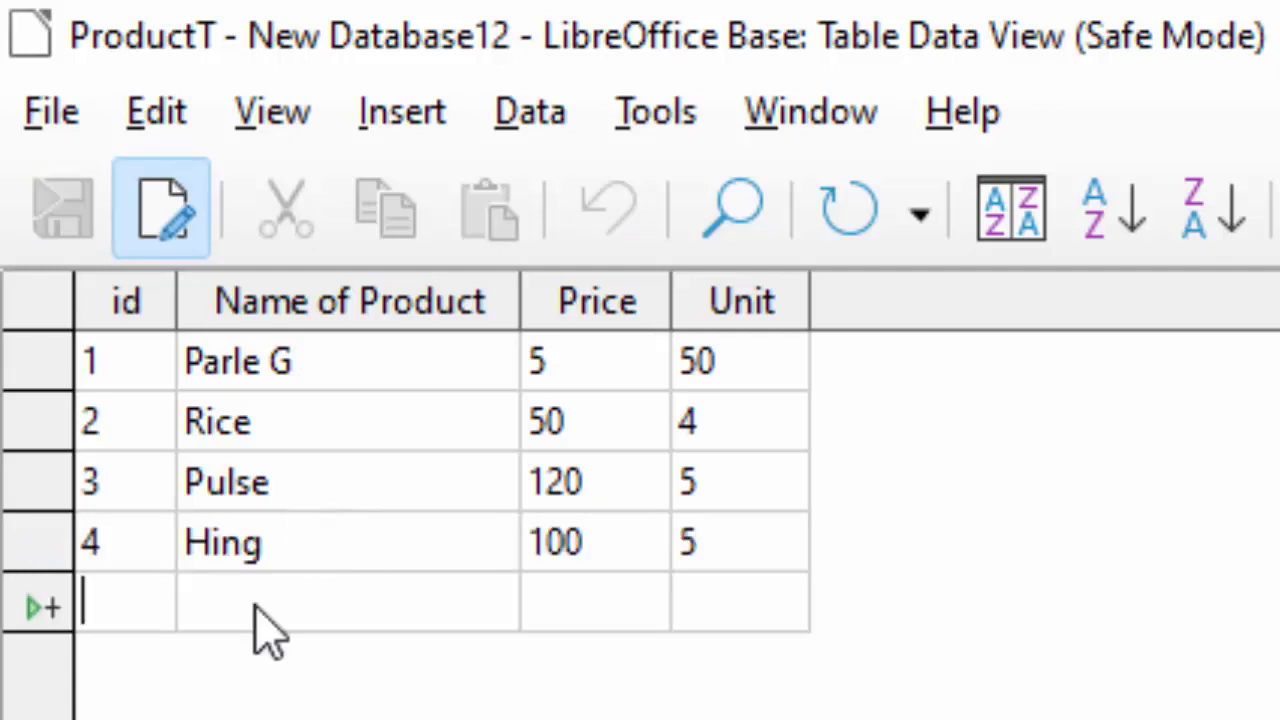
pyautogui.click(35, 128)
pyautogui.click(749, 634)
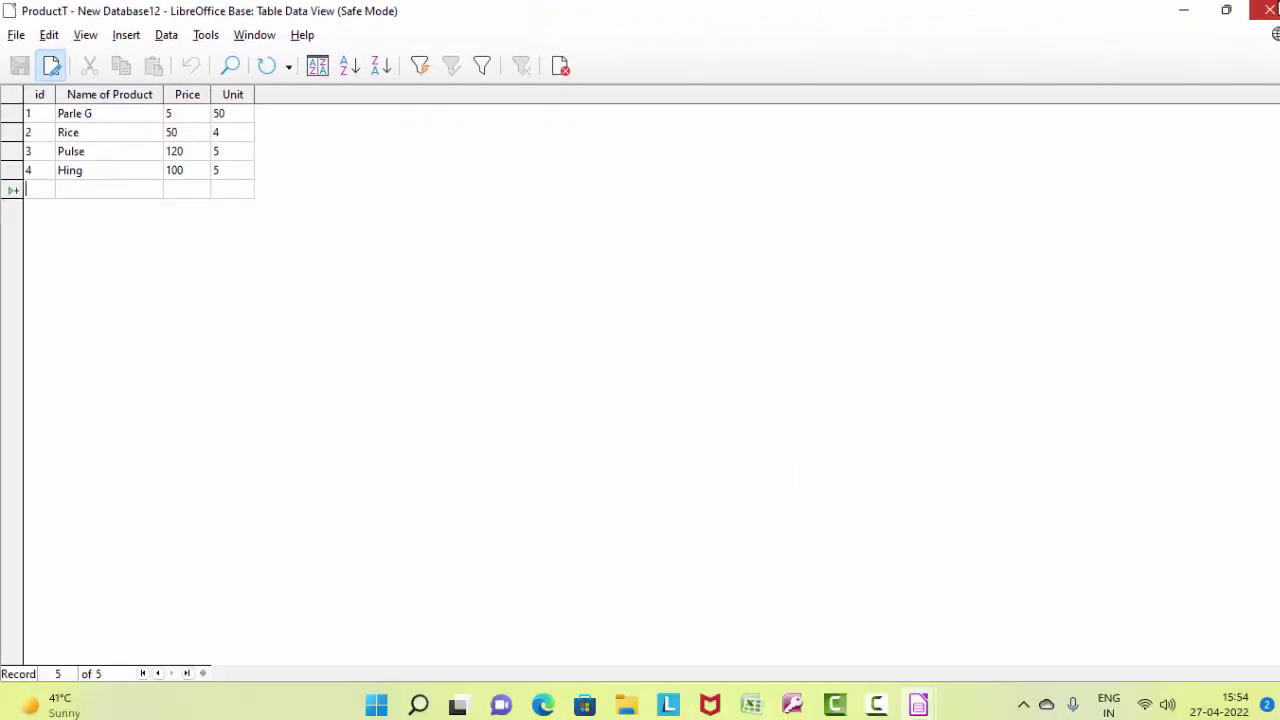
pyautogui.click(1270, 9)
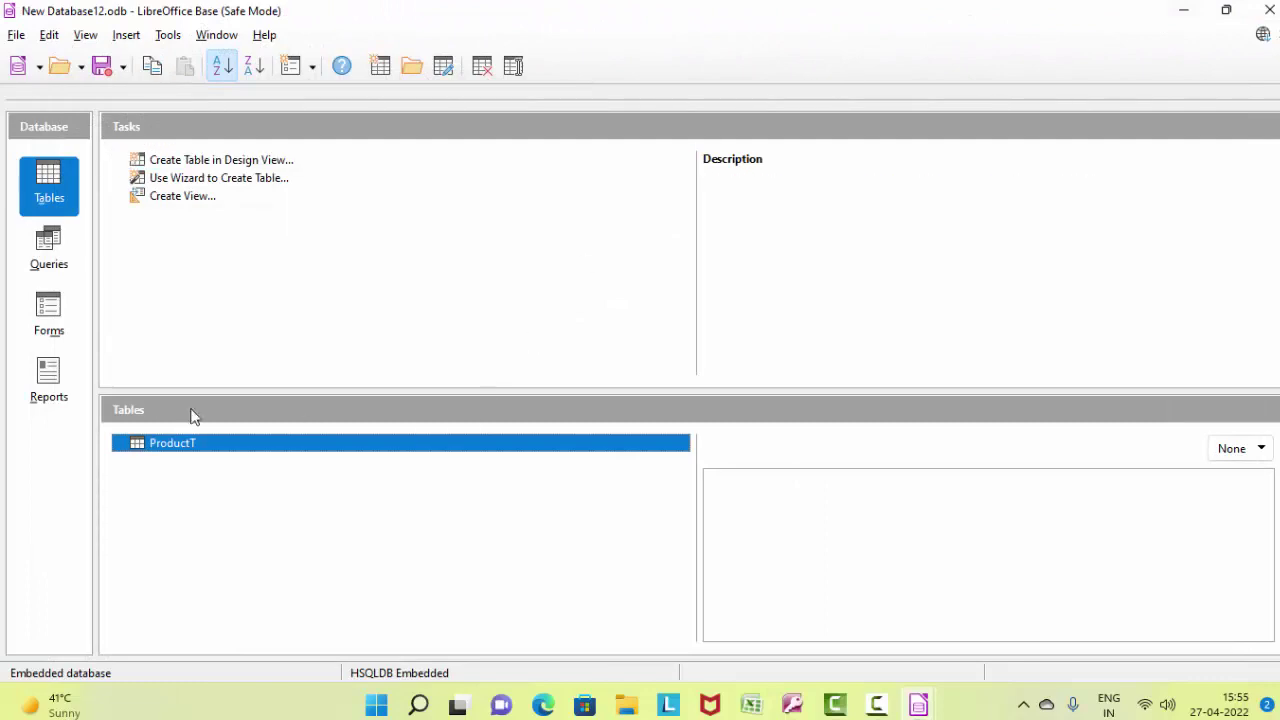
# - Refresh Query1 to include Pulse (600) and Hing (500), then sort by product name ascending and descending
pyautogui.click(49, 248)
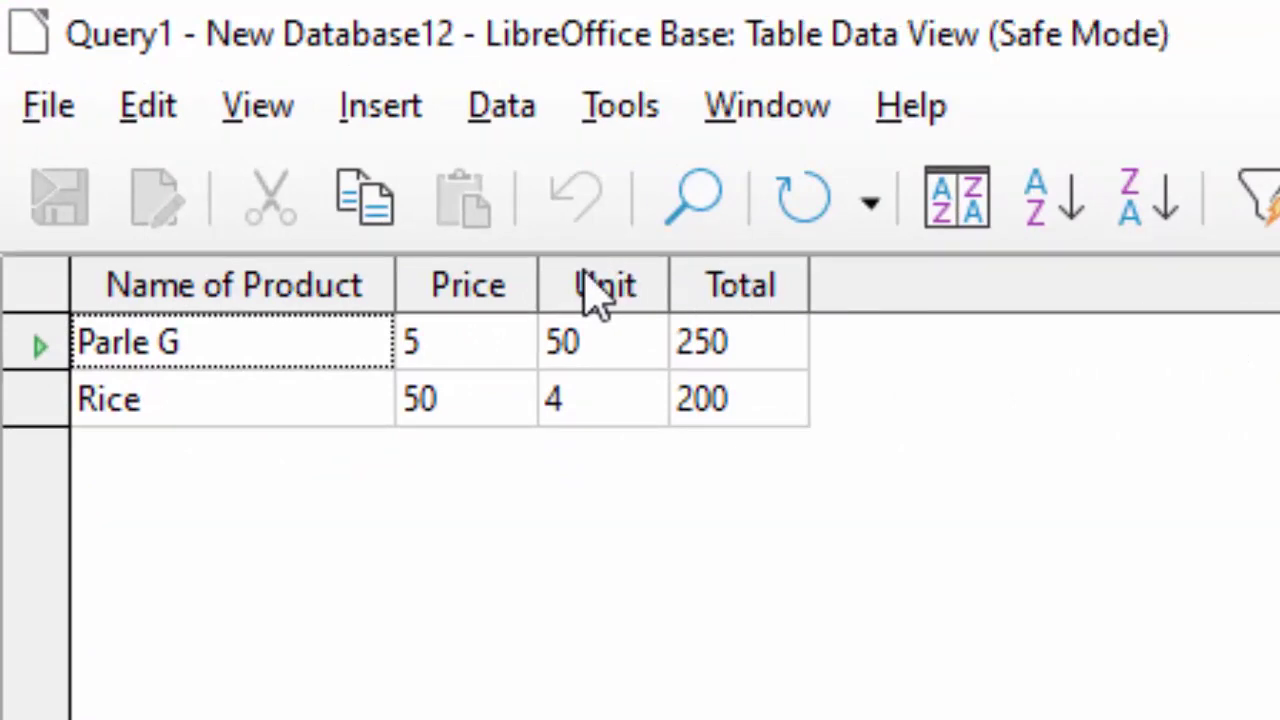
pyautogui.click(801, 213)
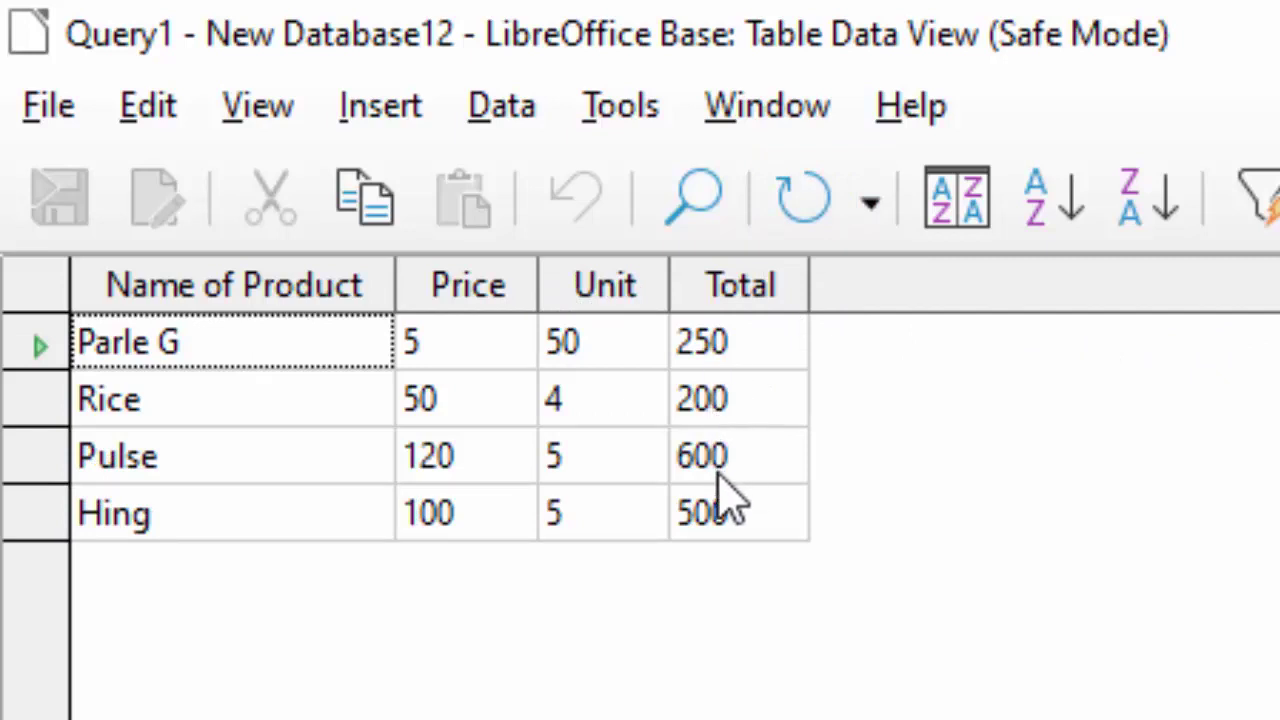
pyautogui.click(1045, 230)
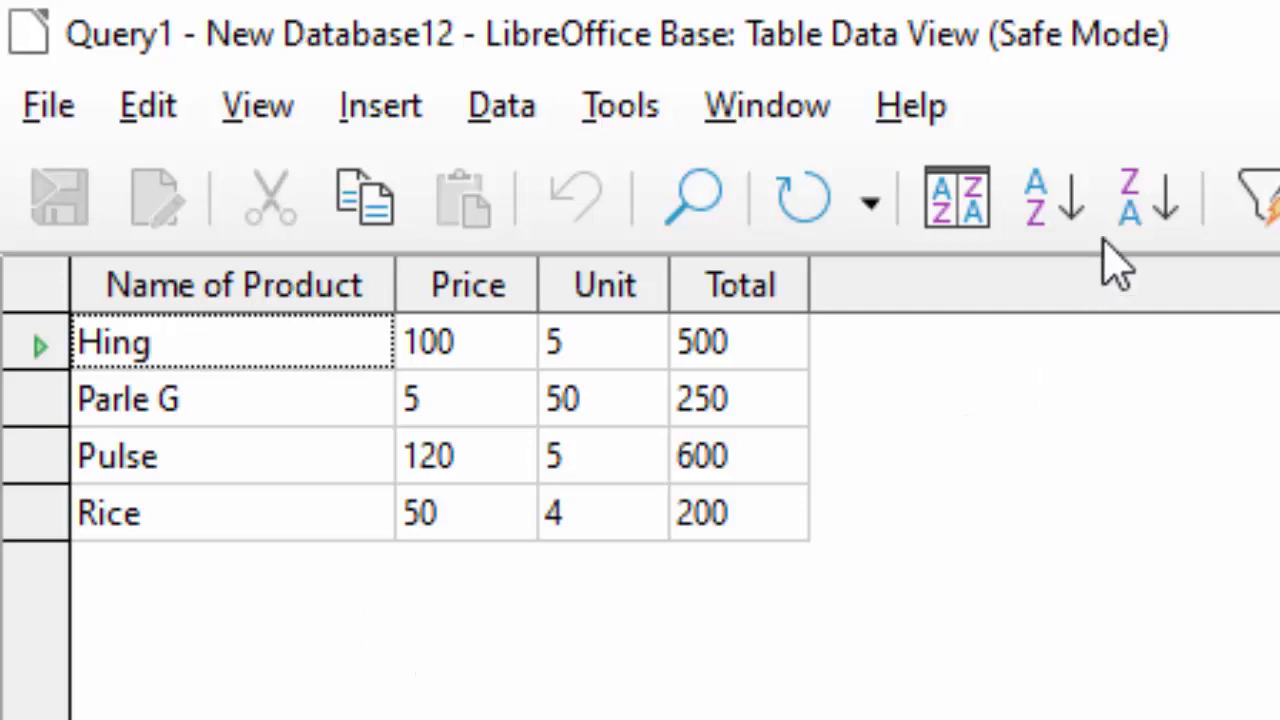
pyautogui.click(1145, 224)
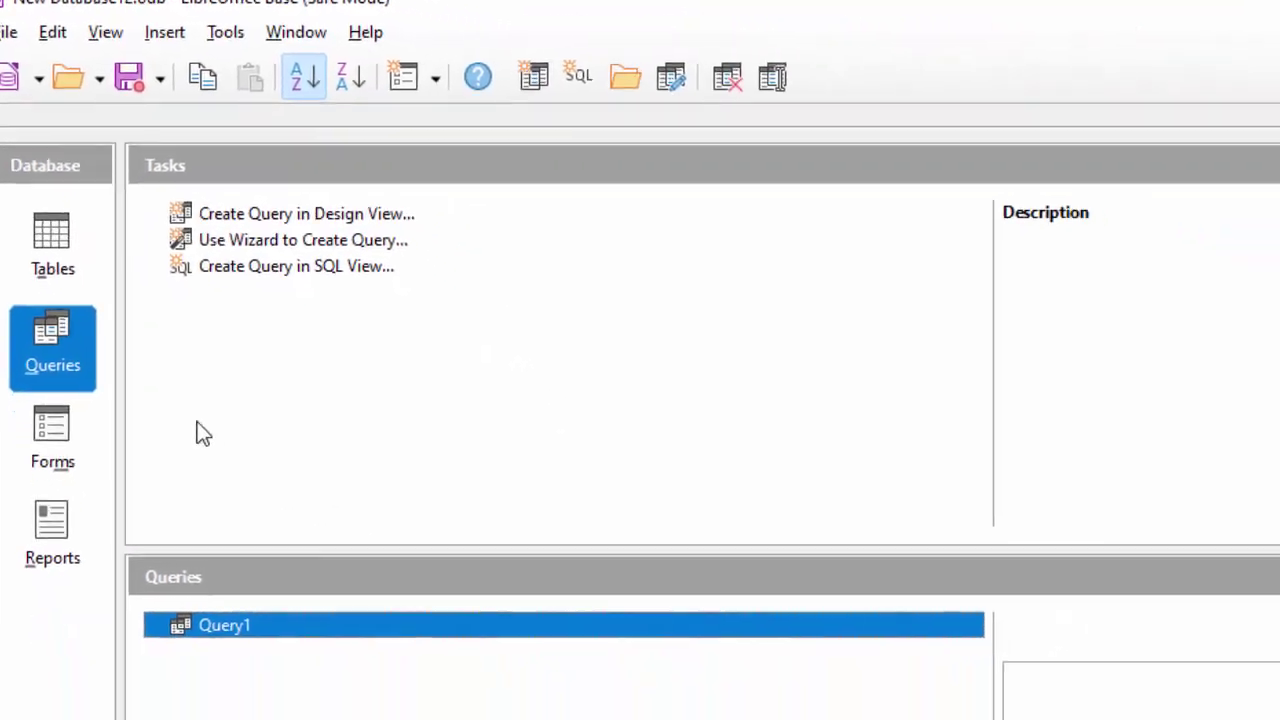
# - Open ProductT and add record 5, Sugar, with price 45 and unit 45
pyautogui.click(100, 285)
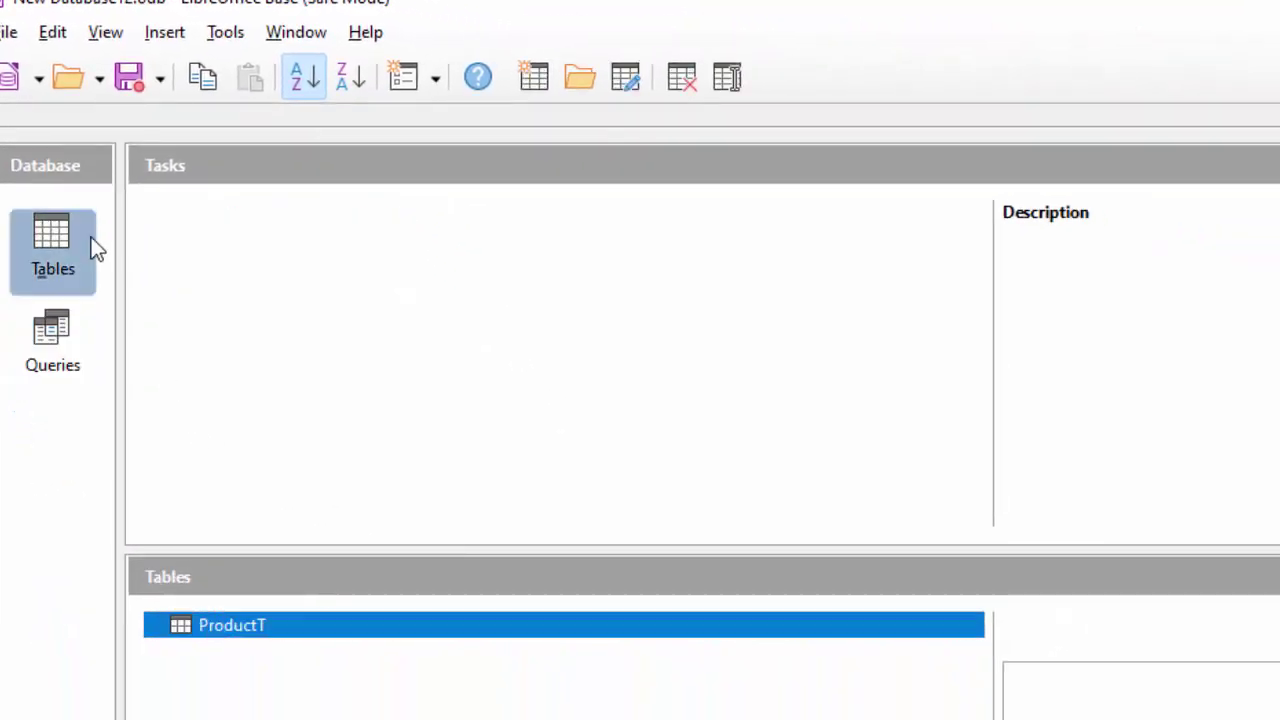
pyautogui.doubleClick(344, 635)
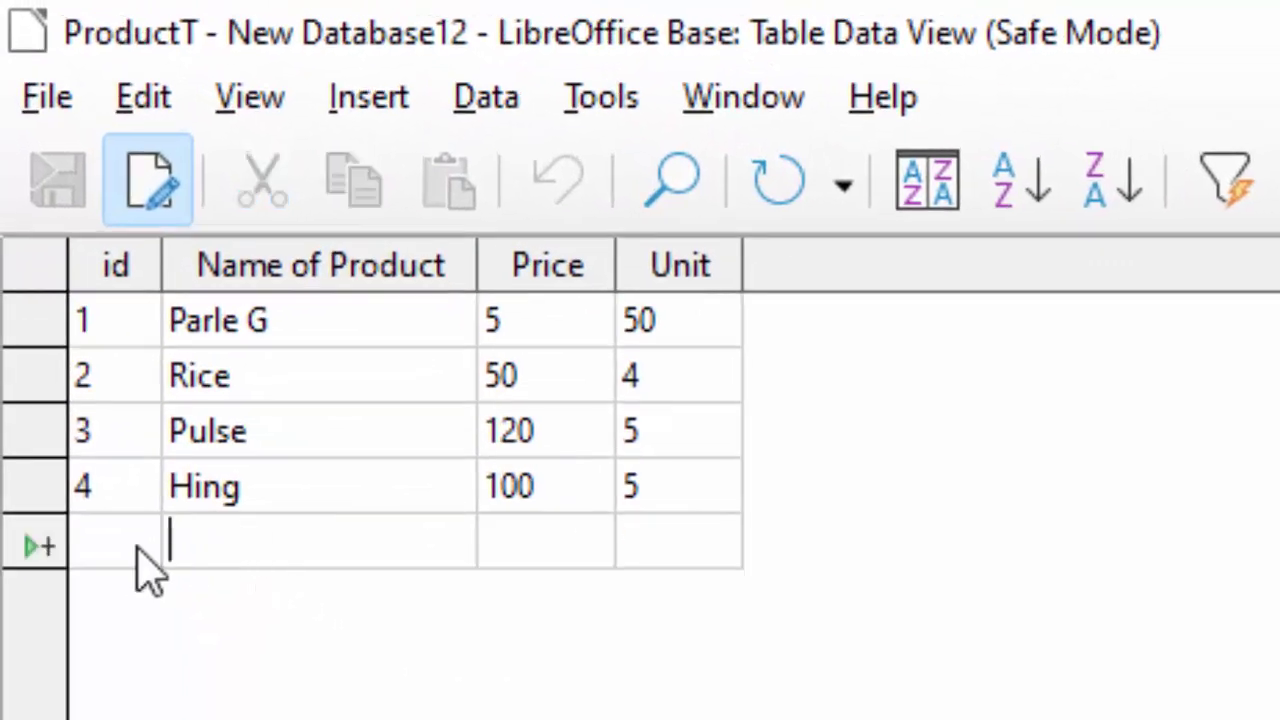
pyautogui.click(122, 545)
pyautogui.write('5')
pyautogui.press('Tab')
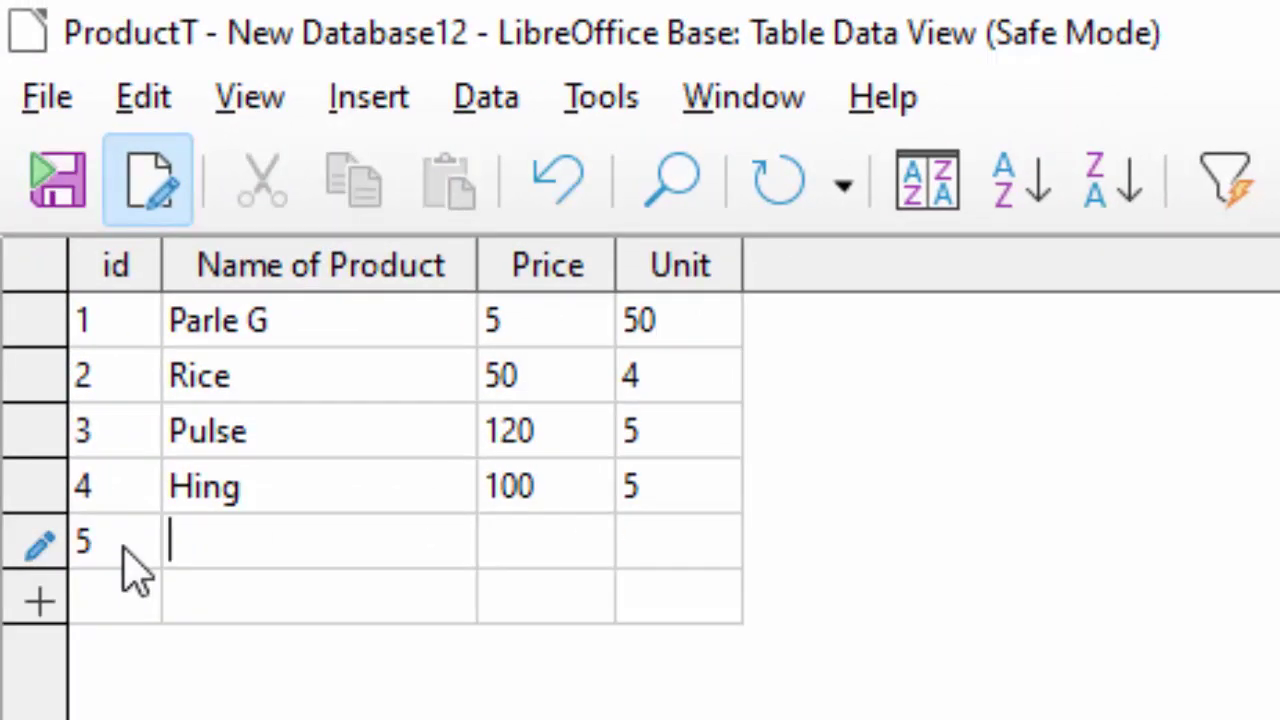
pyautogui.write('Sug')
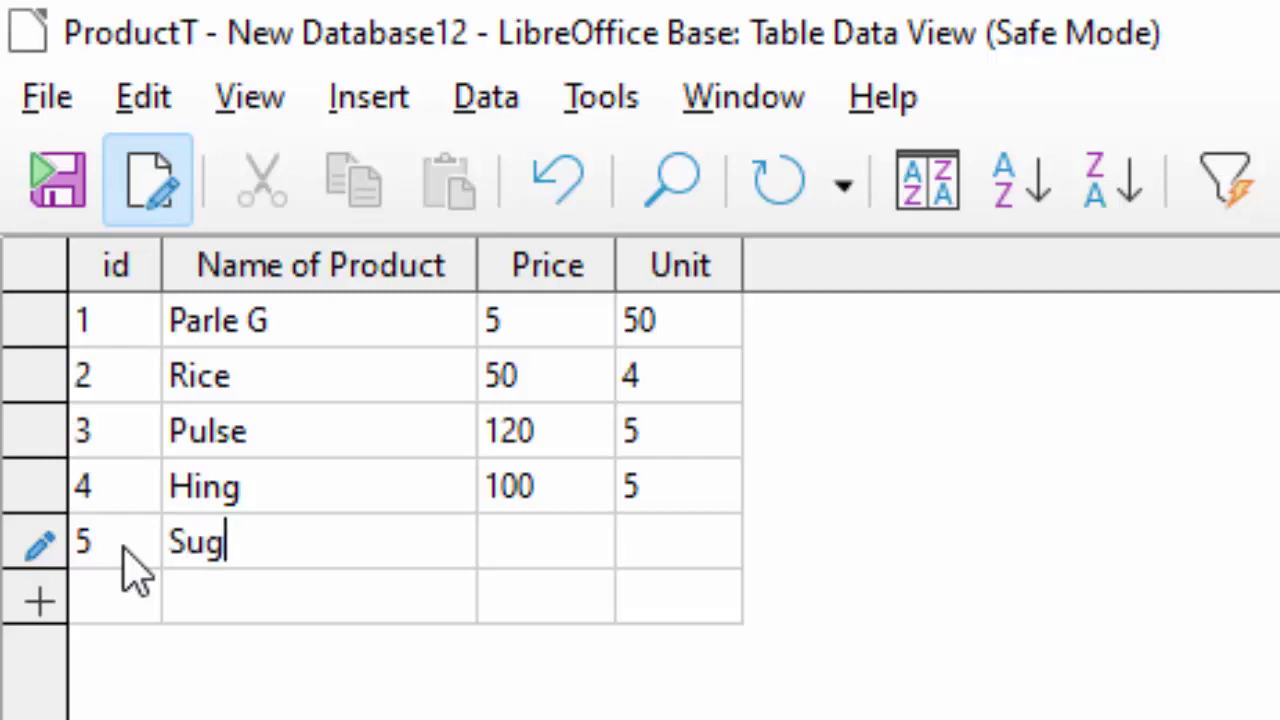
pyautogui.write('ar')
pyautogui.press('Tab')
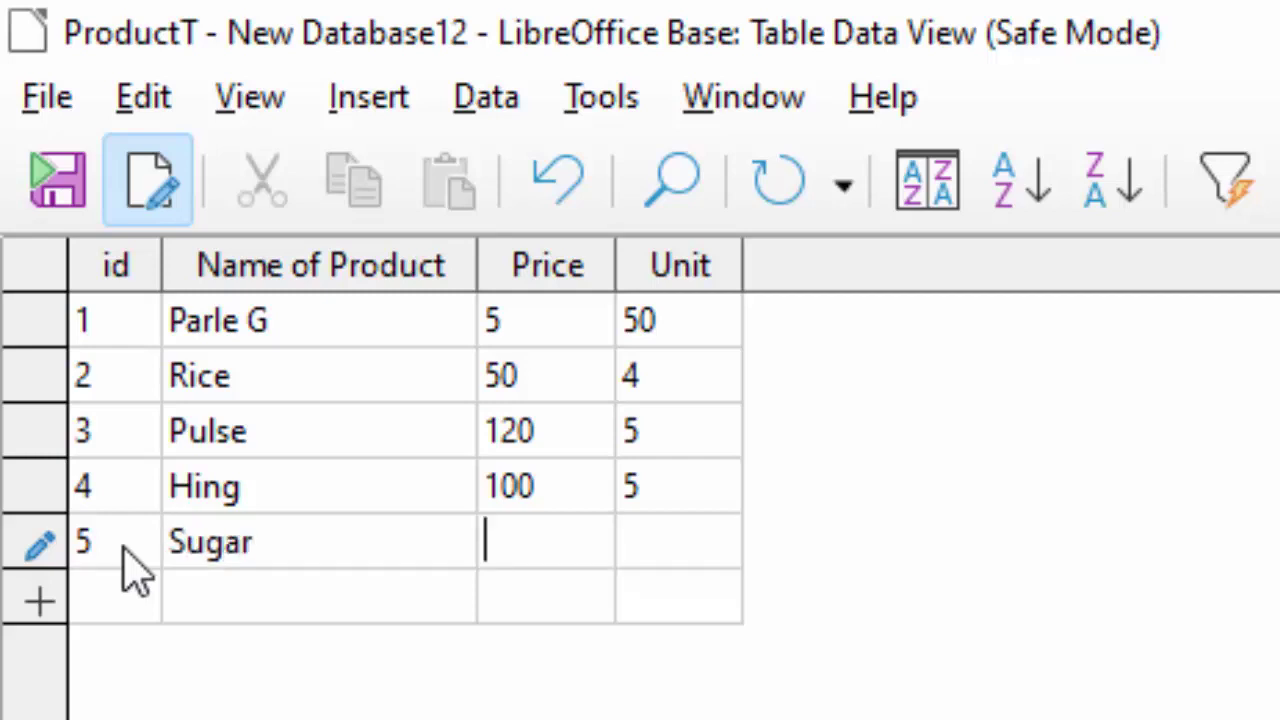
pyautogui.write('45')
pyautogui.press('Tab')
pyautogui.write('45')
pyautogui.press('Tab')
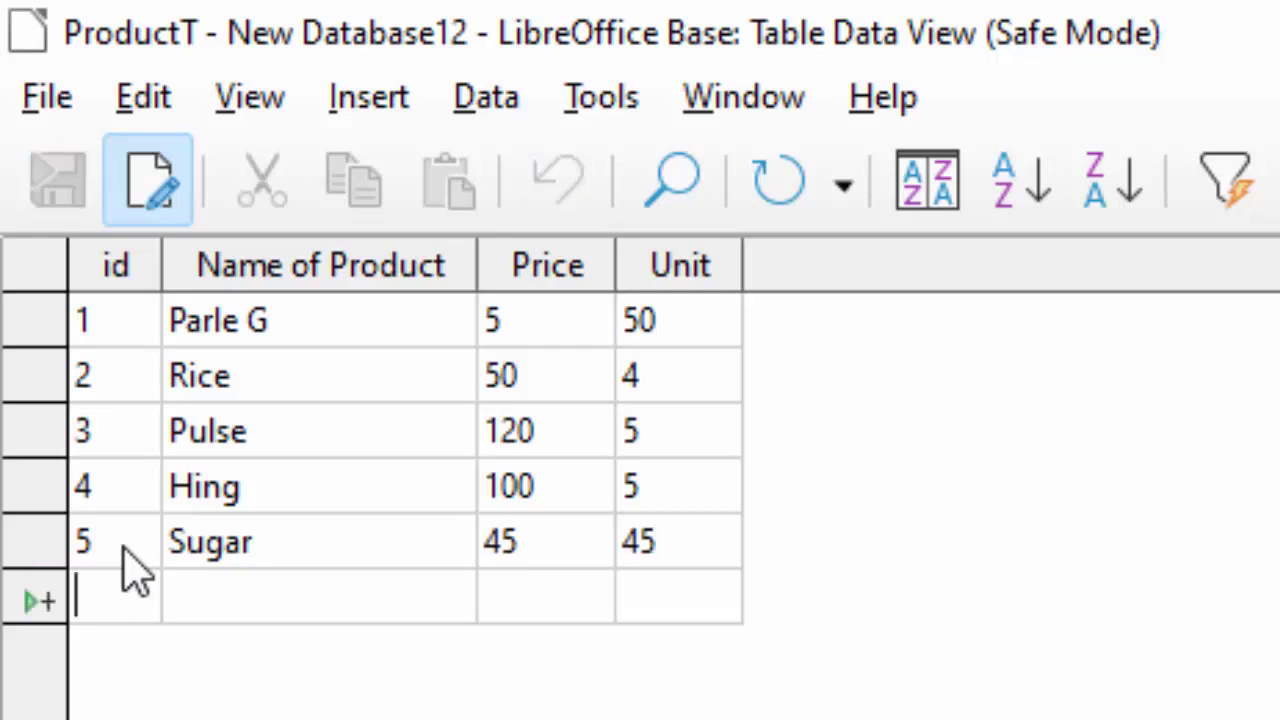
# - Add record 6, Britania, with price 25 and unit 50, then close the table
pyautogui.write('6')
pyautogui.press('Tab')
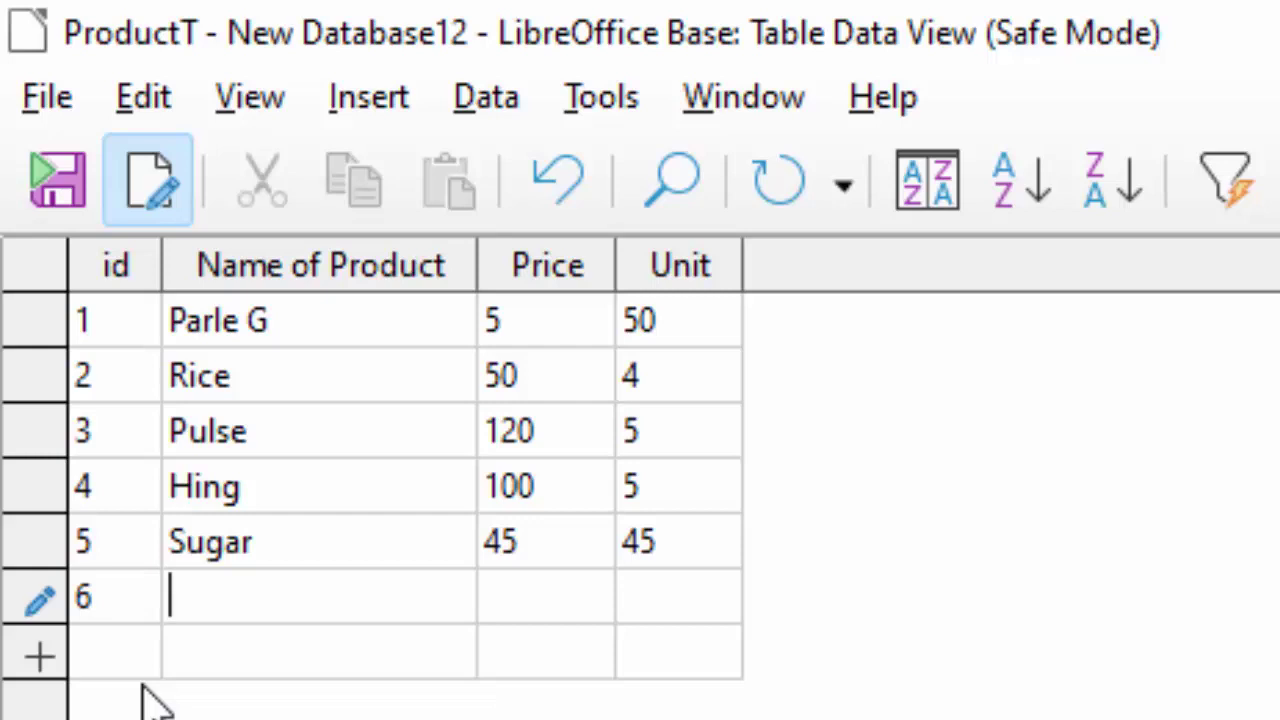
pyautogui.write('Br')
pyautogui.write('itania')
pyautogui.press('Tab')
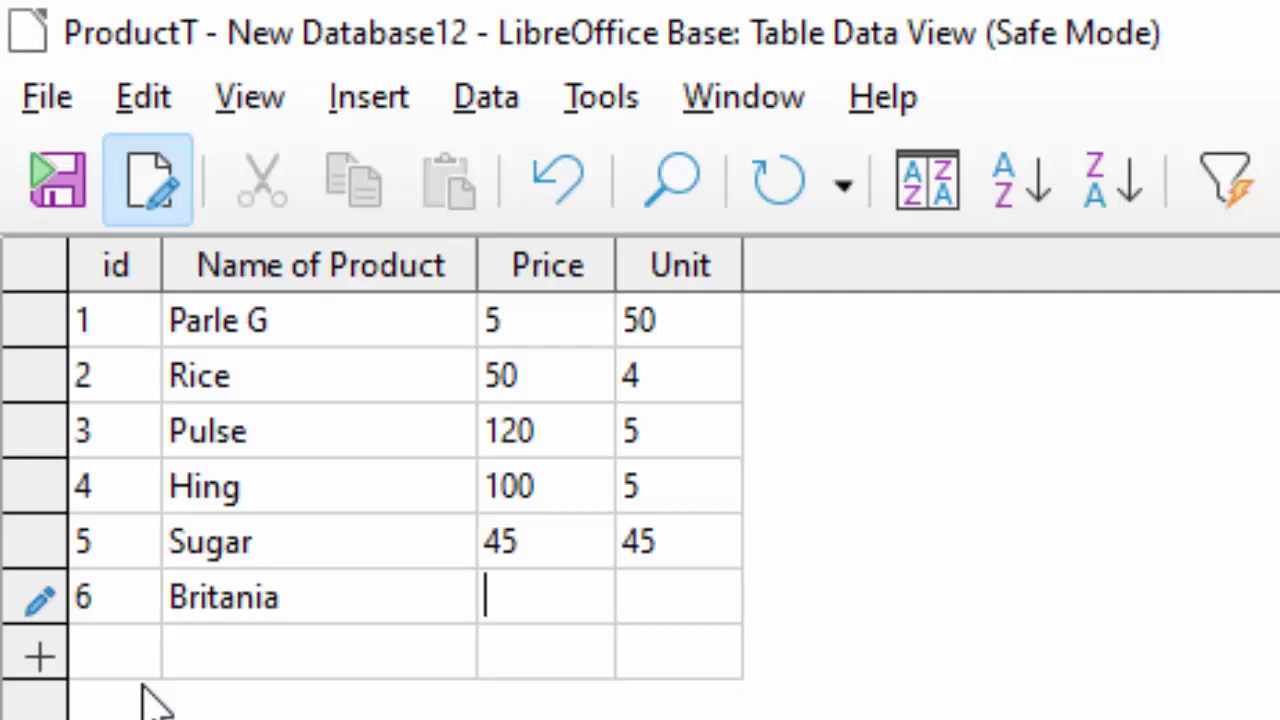
pyautogui.write('25')
pyautogui.press('Tab')
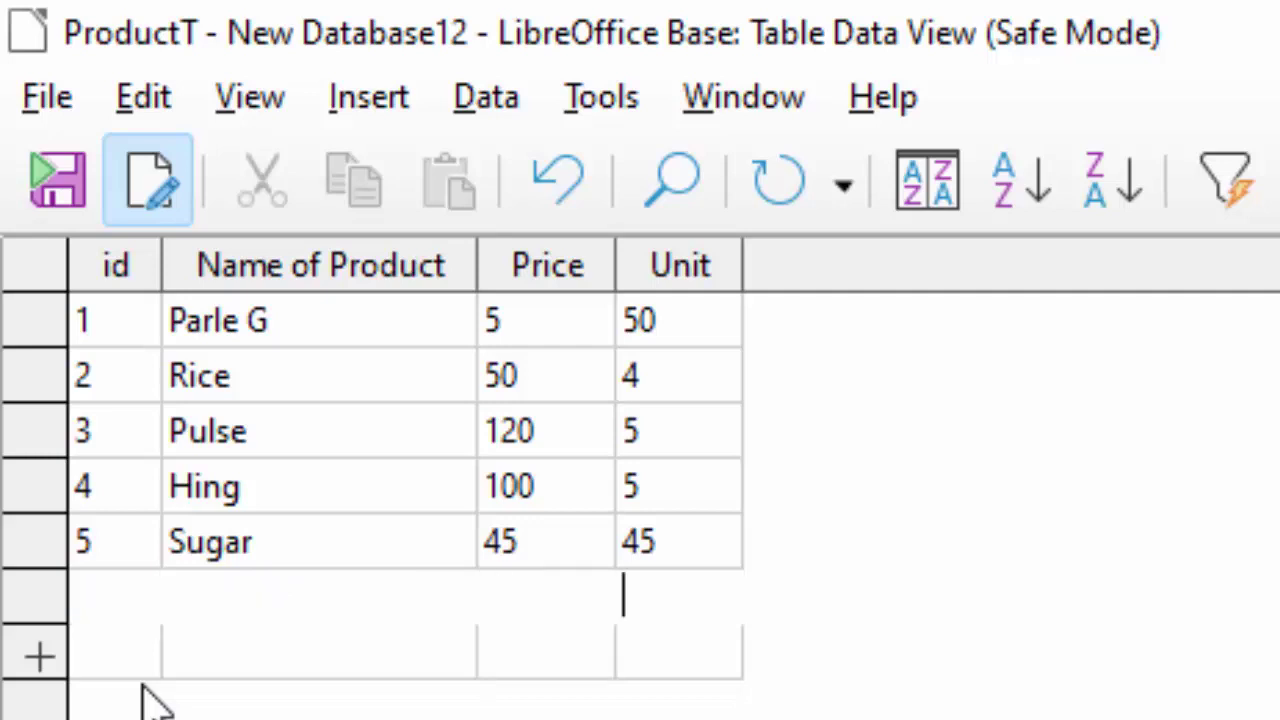
pyautogui.write('50')
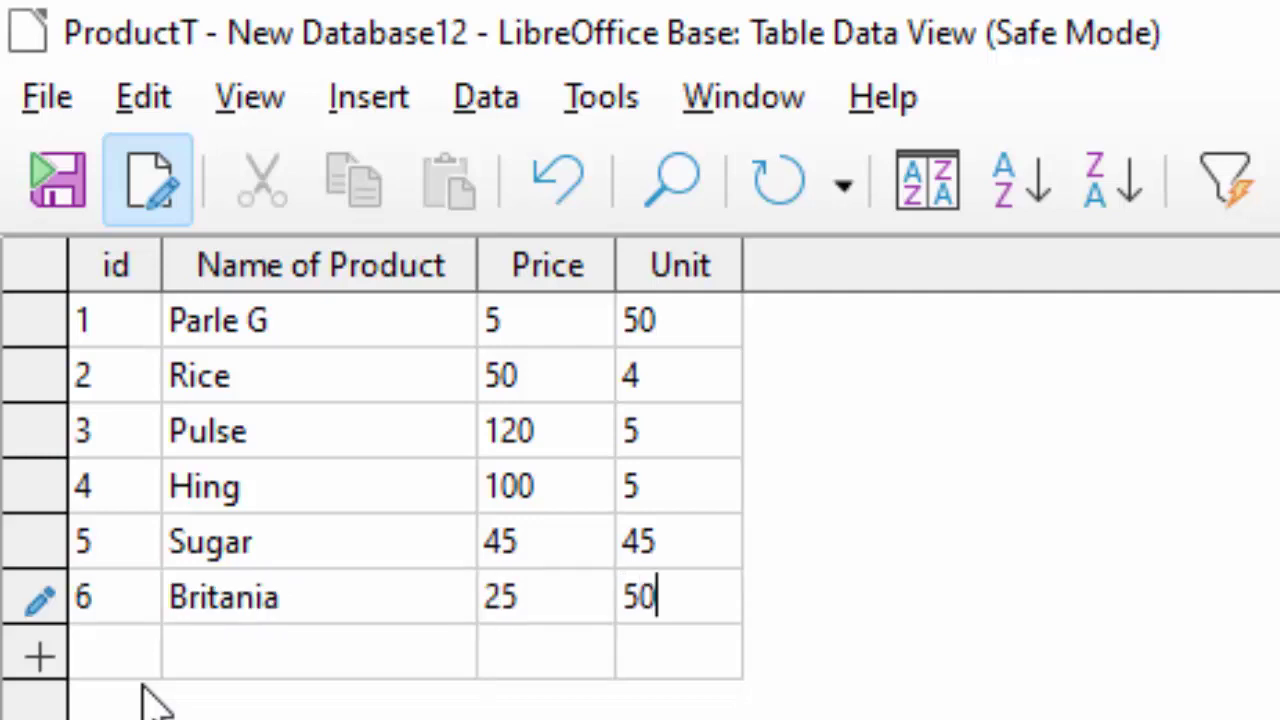
pyautogui.press('Tab')
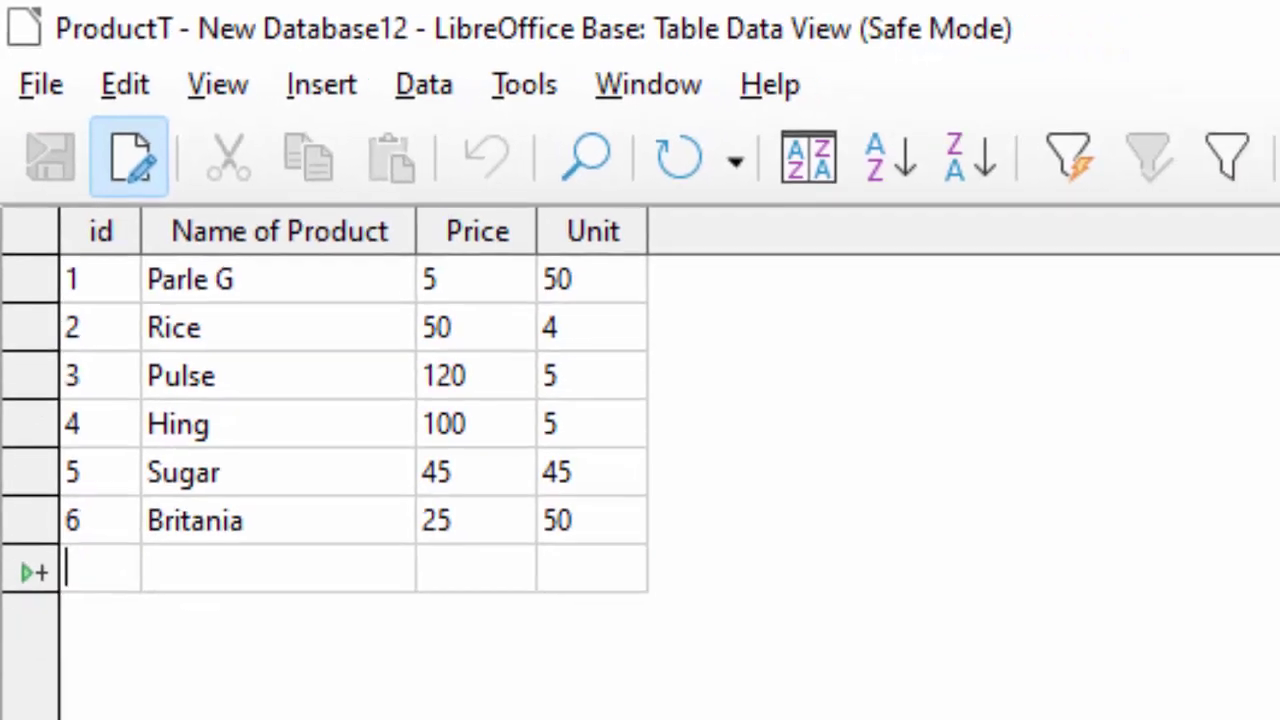
pyautogui.hotkey('ctrl', 'w')
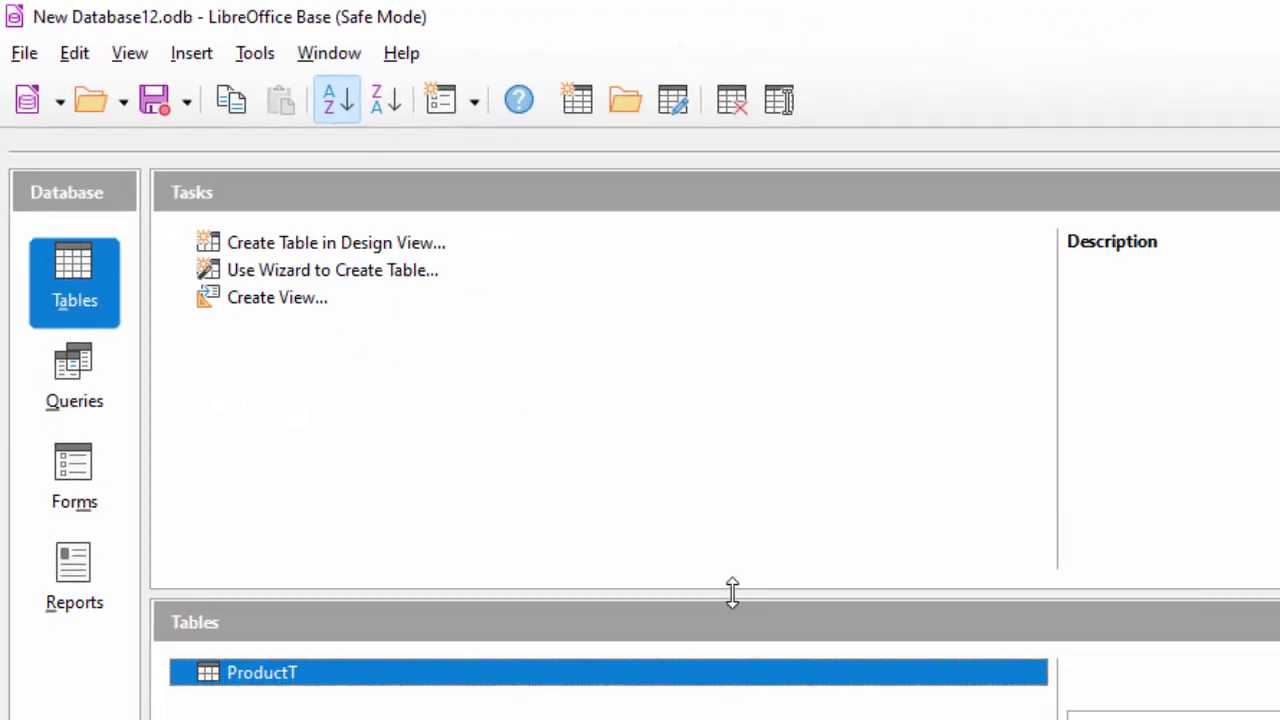
# - Open and refresh Query1 so Sugar totals 2025 and Britania 1250
pyautogui.click(87, 379)
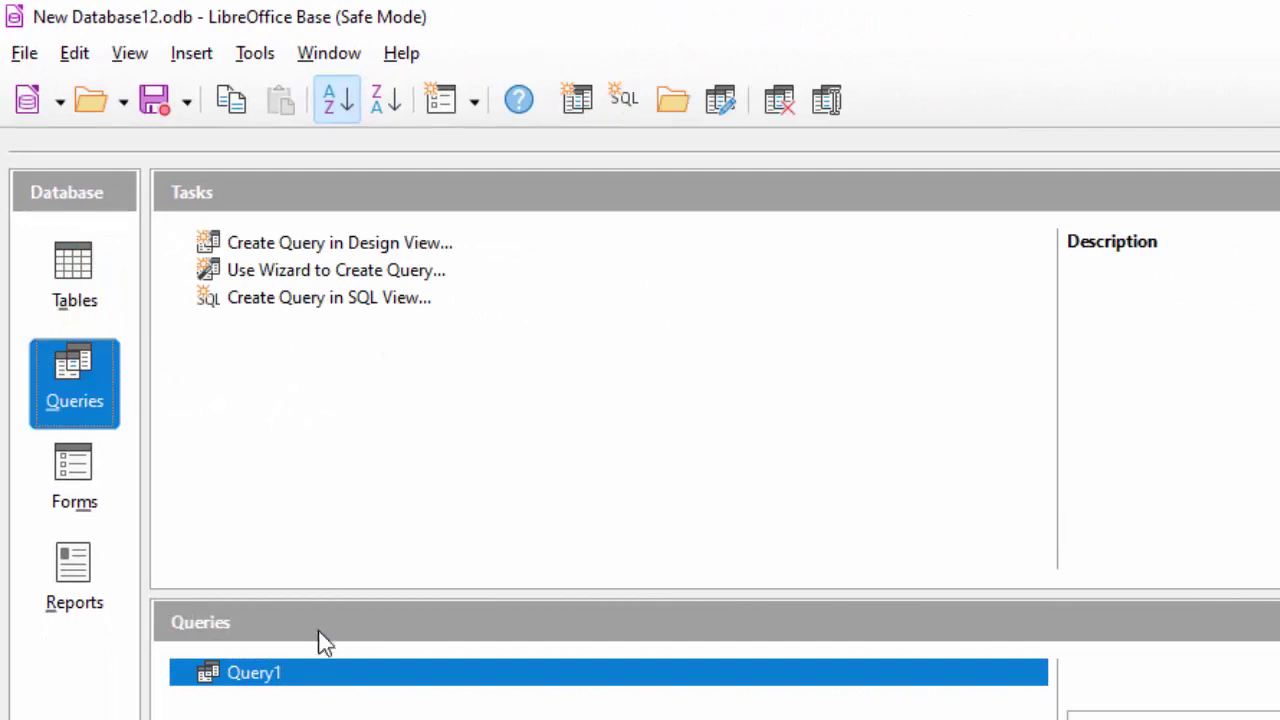
pyautogui.doubleClick(326, 675)
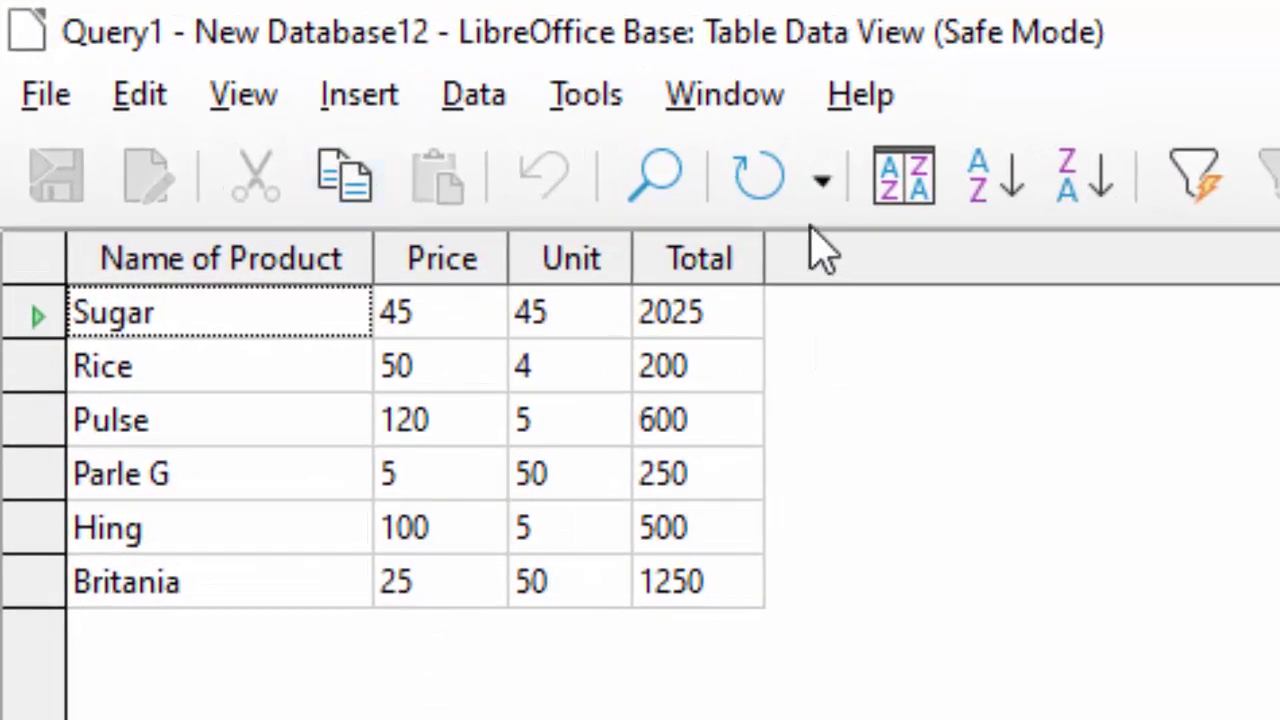
pyautogui.click(755, 180)
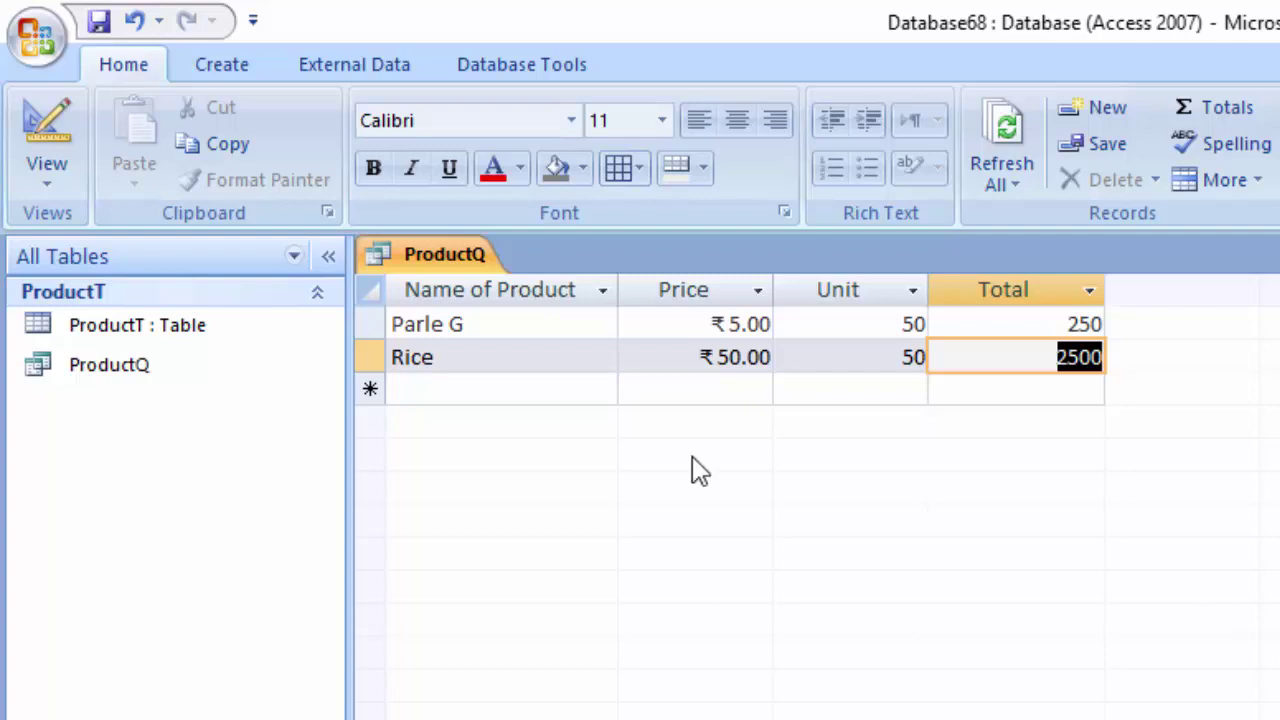
# - In Access 2007, view ProductQ's datasheet showing Parle G at 250 and Rice at 2500
pyautogui.click(663, 392)
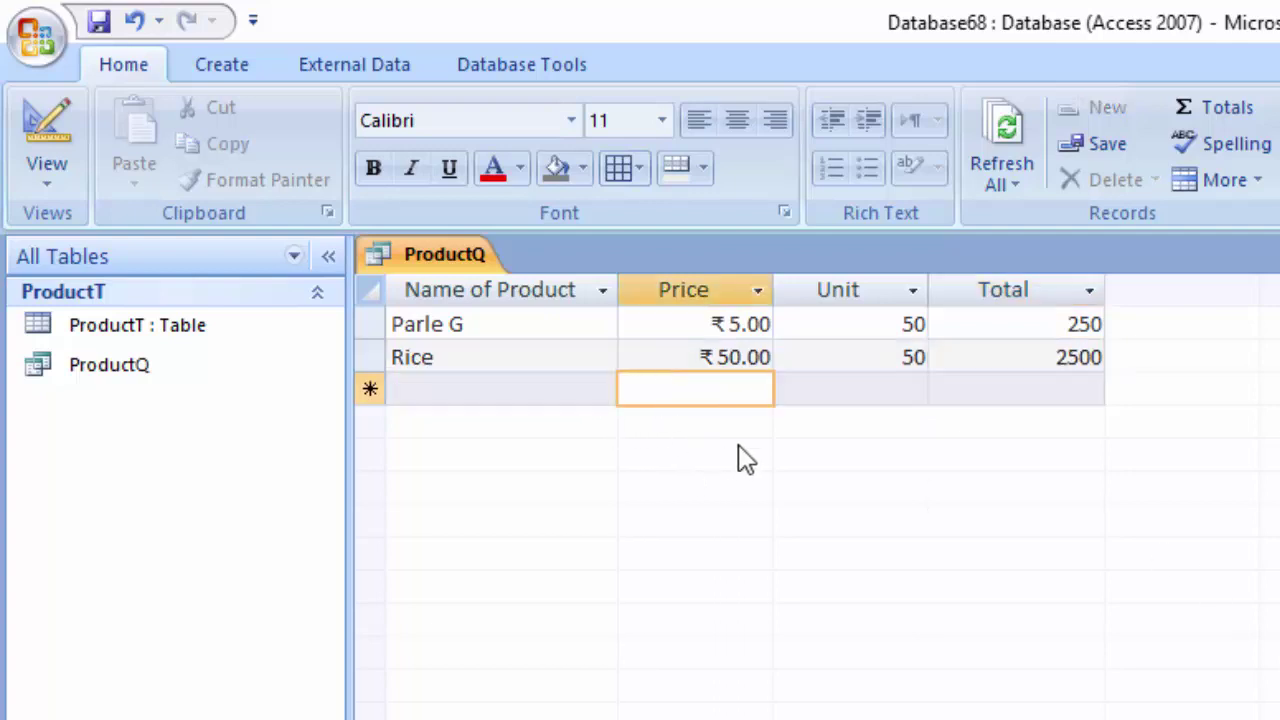